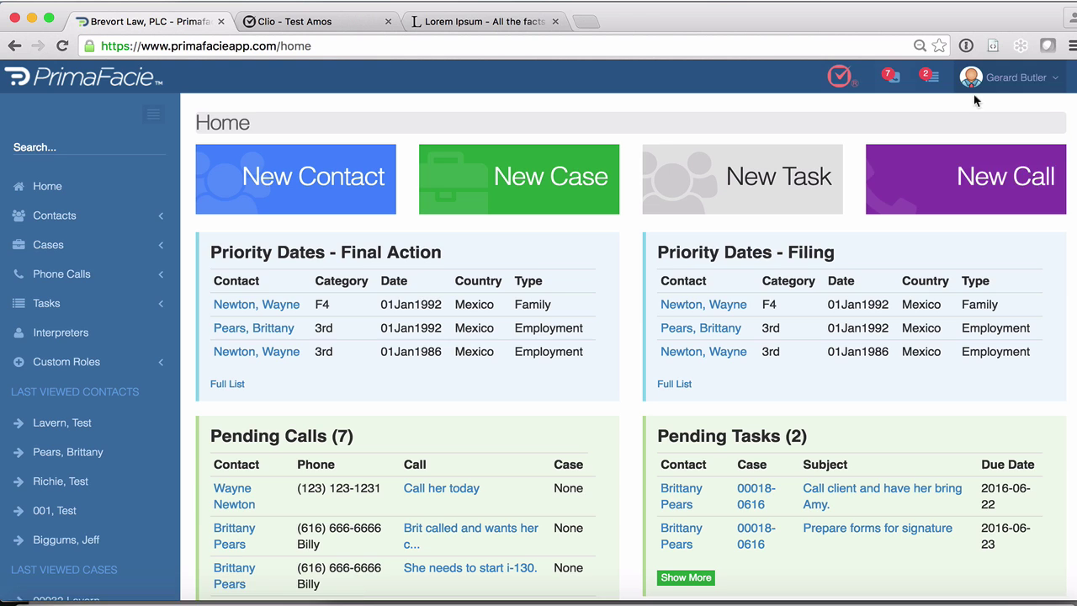
Step: Go from the account menu to the Administrator Panel's Clio tab
click(1019, 79)
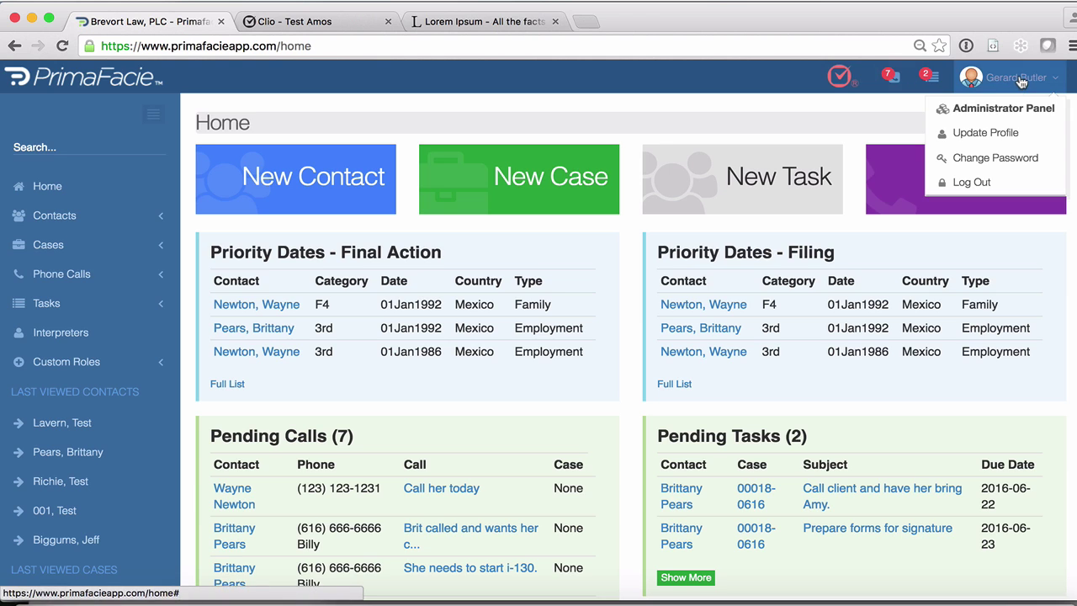
click(995, 112)
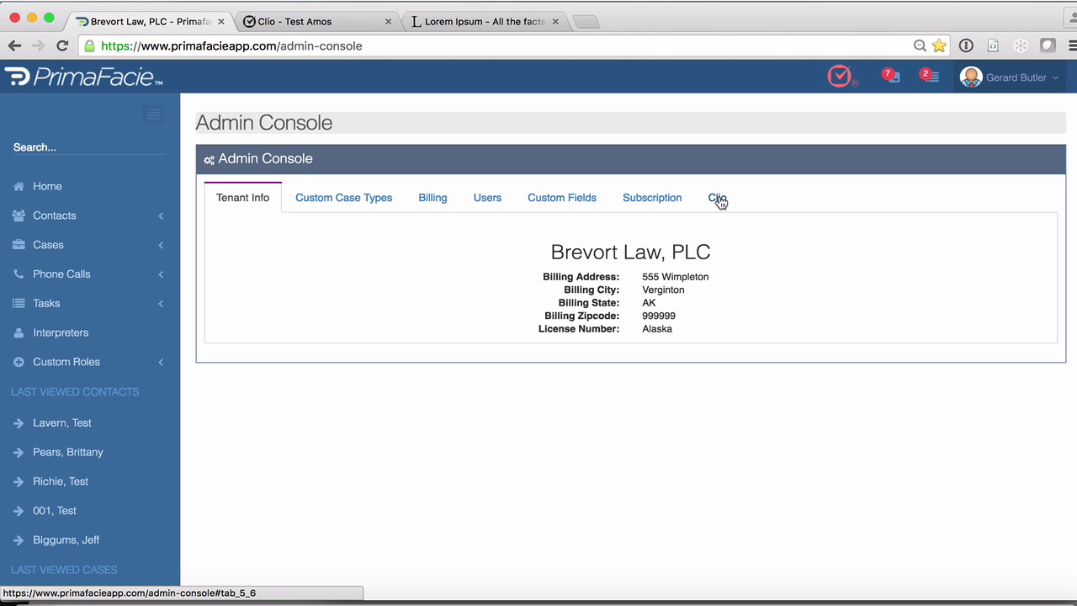
click(718, 199)
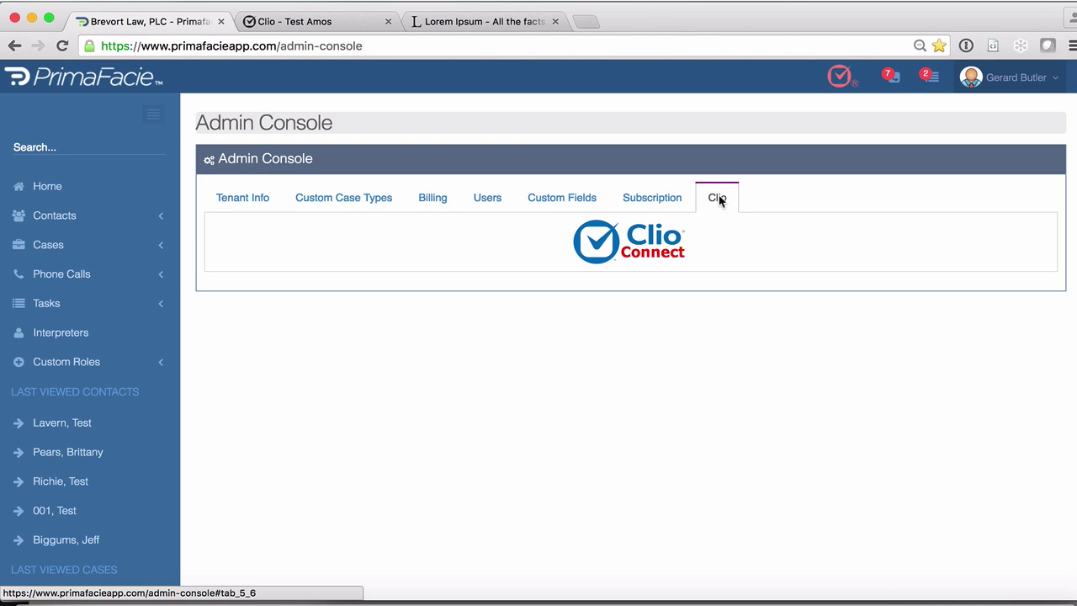
Step: Grant PrimaFacie access to the Clio account, close the confirmation, and return to the Admin Console
click(646, 242)
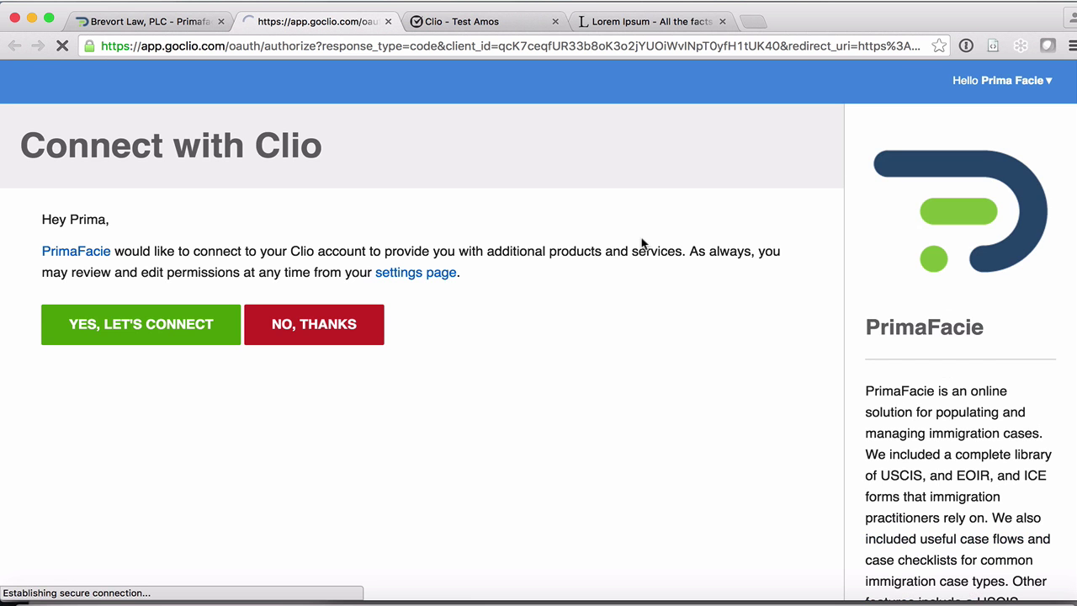
click(458, 23)
click(334, 21)
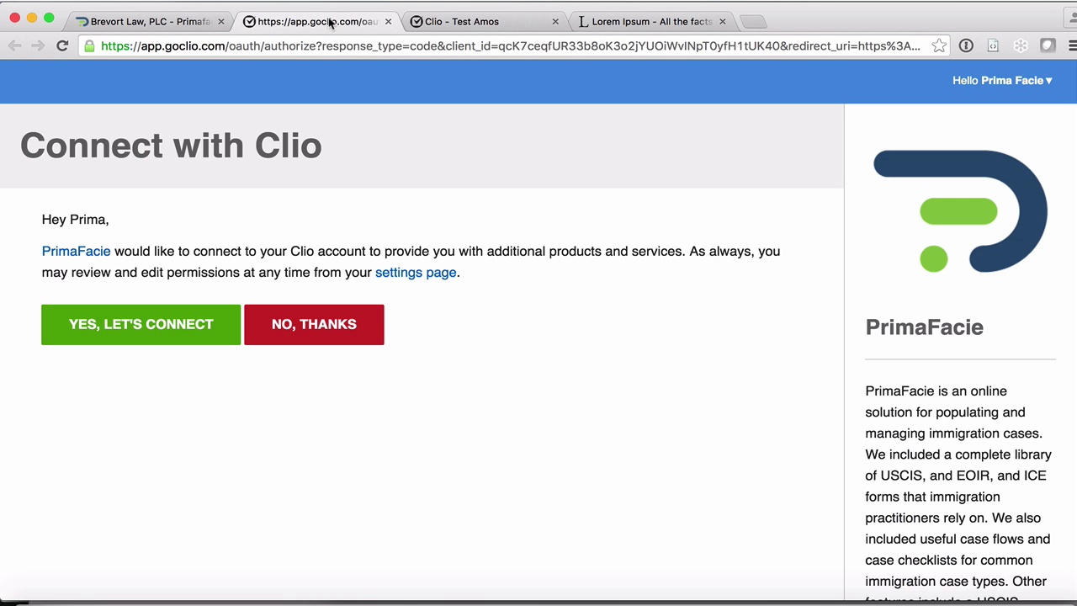
click(131, 330)
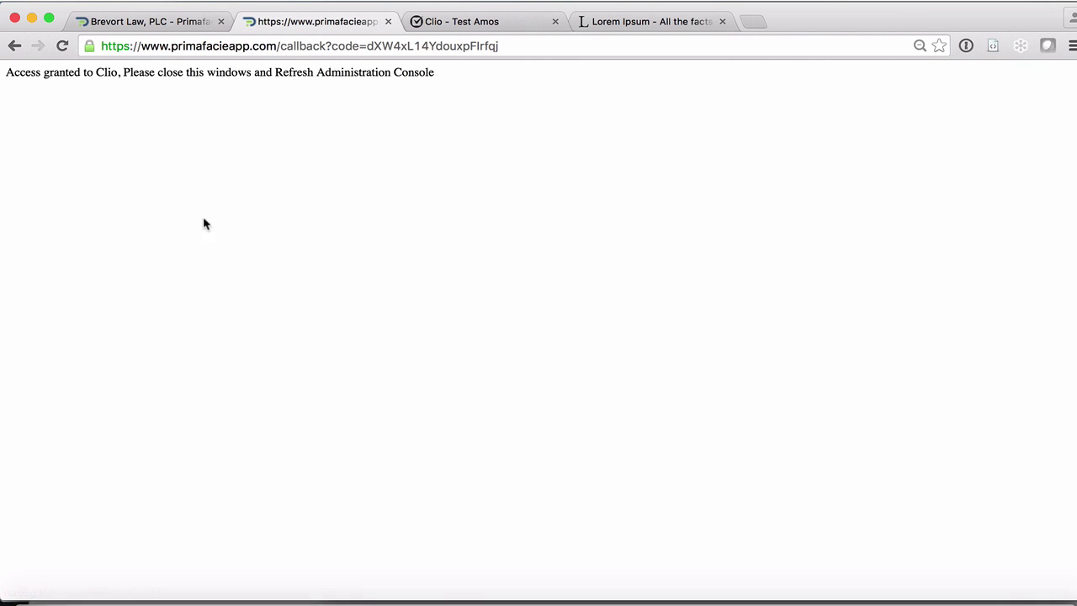
click(388, 22)
click(147, 22)
Step: Reload the console, confirm Clio shows as connected, and import all supported Clio custom fields
click(61, 47)
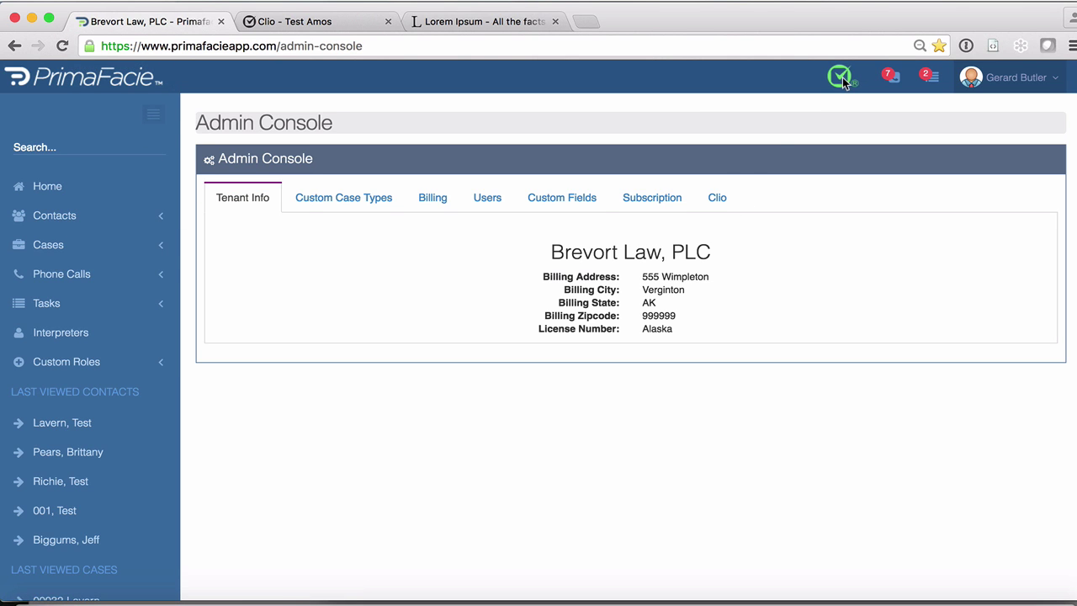
click(715, 196)
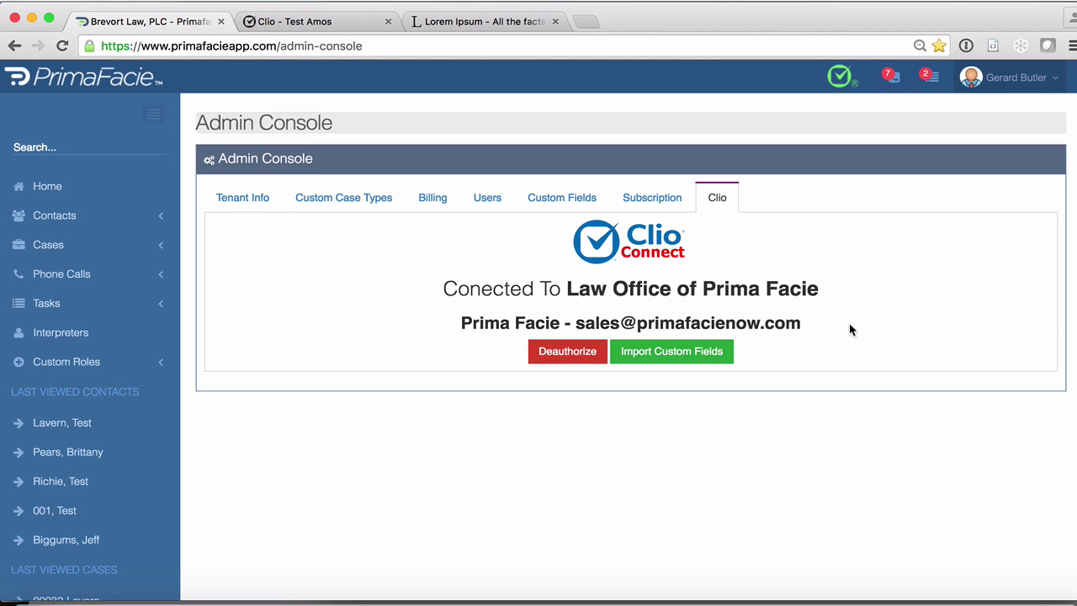
click(664, 353)
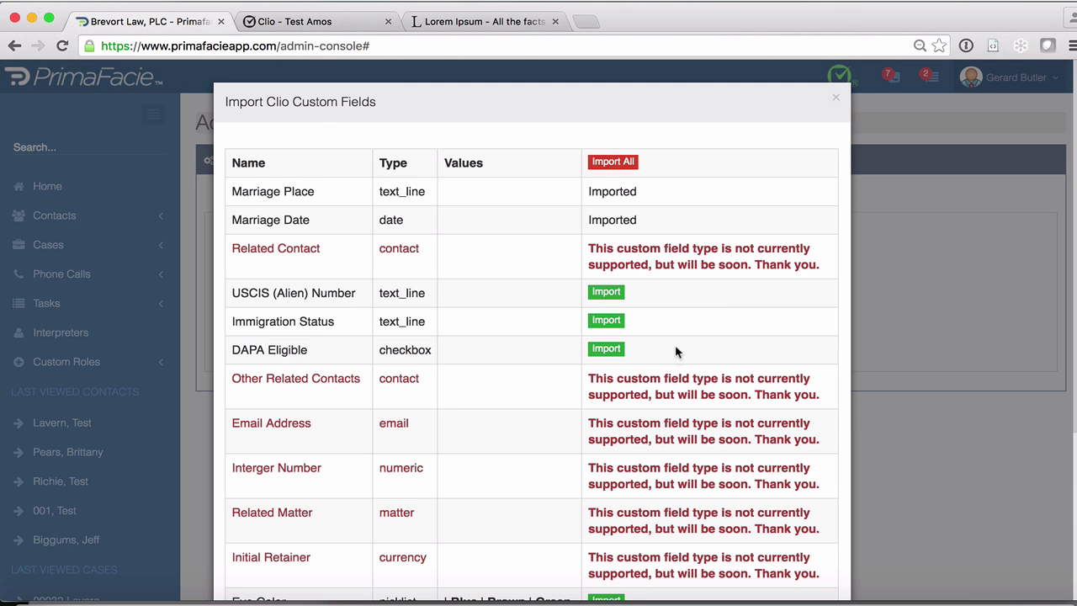
scroll(719, 294, down, 5)
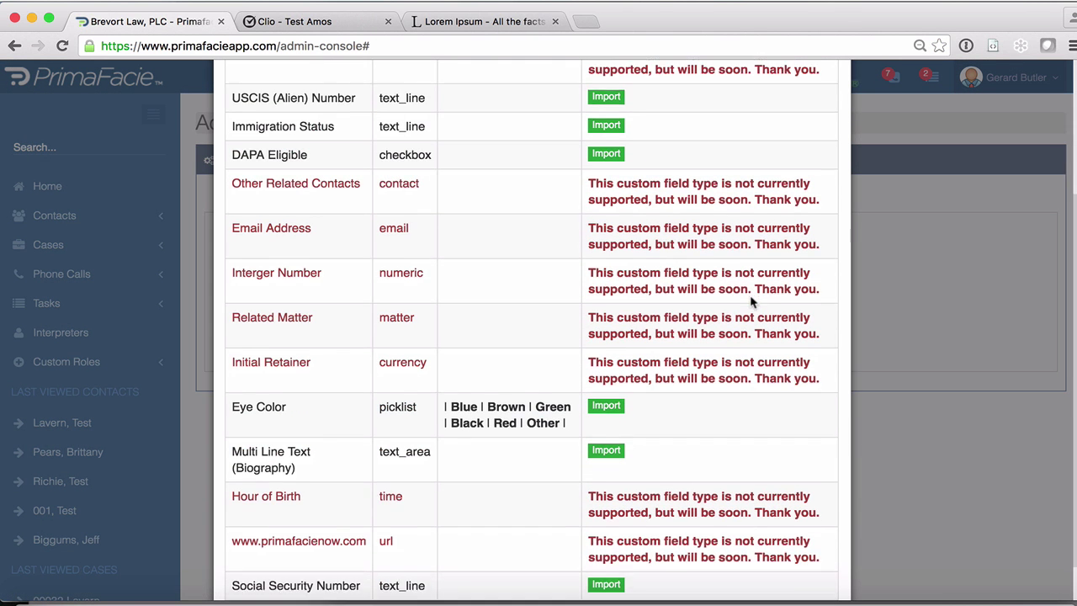
scroll(750, 295, up, 4)
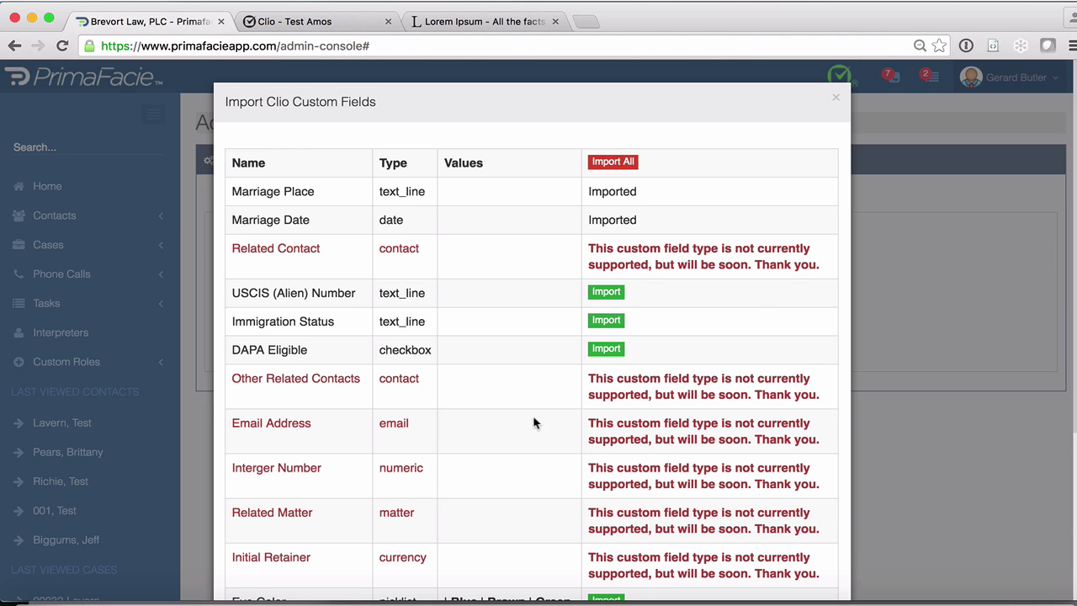
scroll(531, 416, down, 3)
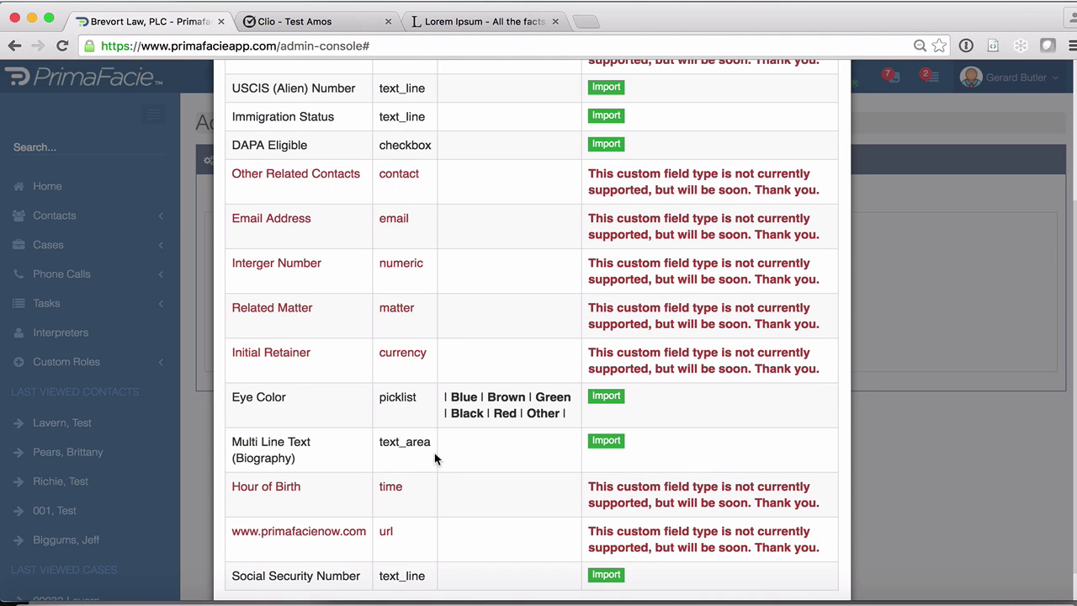
scroll(438, 458, down, 1)
scroll(454, 450, up, 5)
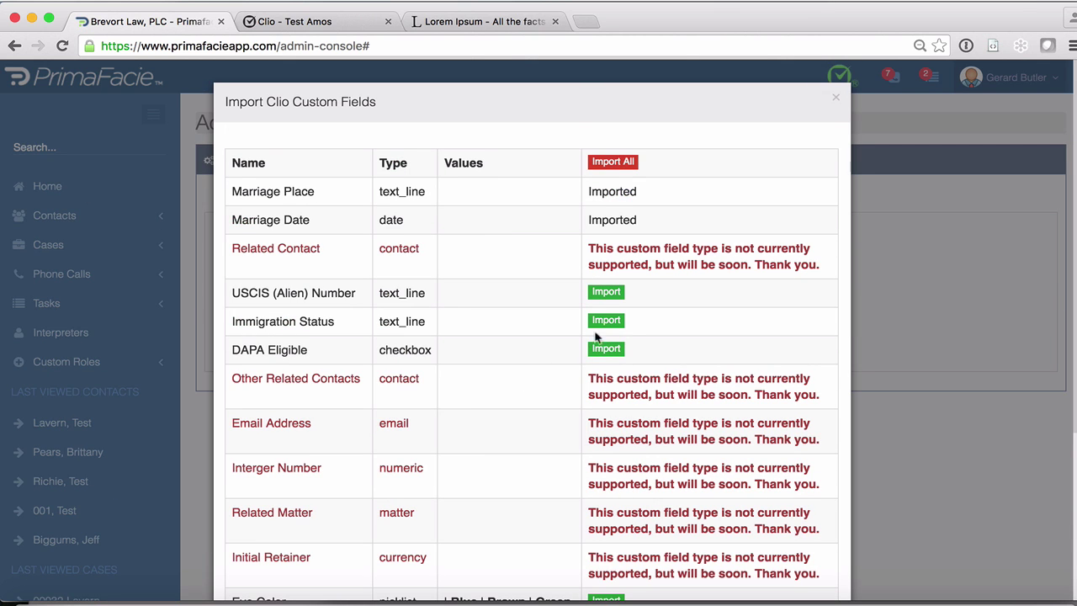
click(620, 165)
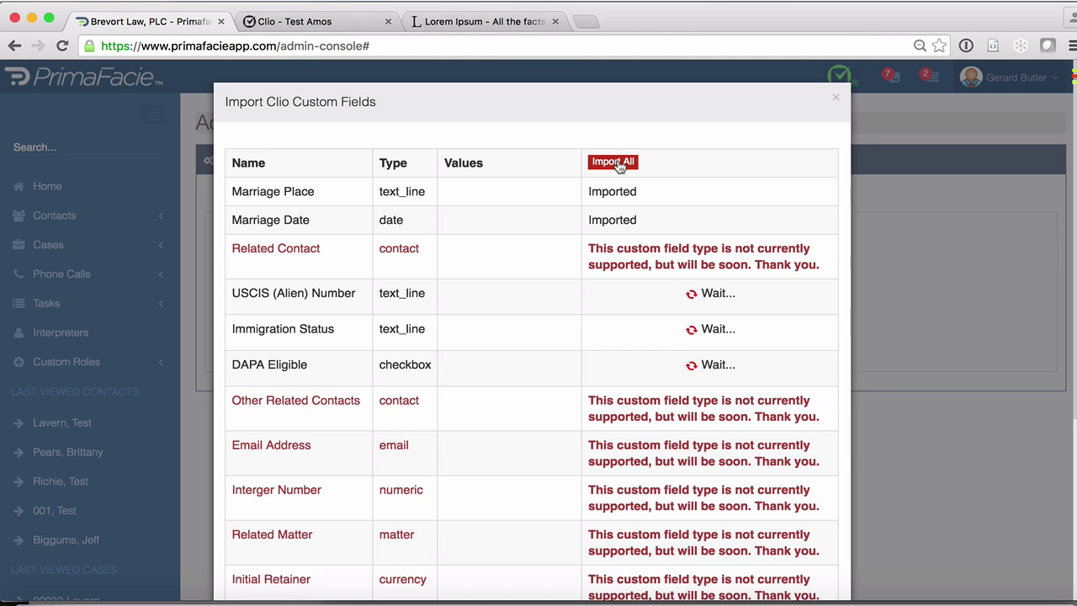
key(Escape)
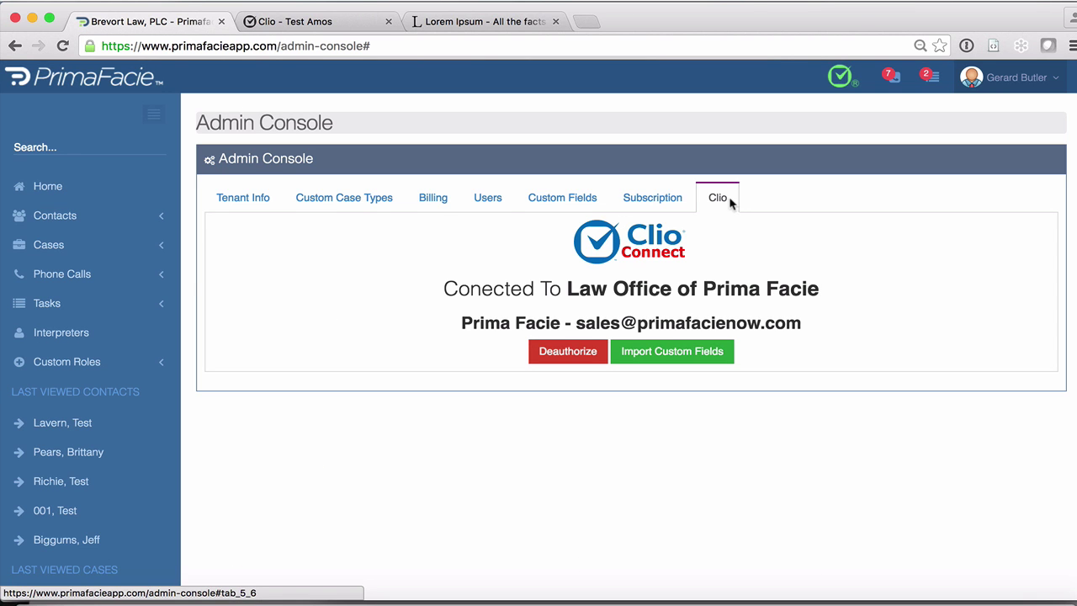
Step: Map USCIS (Alien) Number to Alien Number and leave DAPA Eligible unmapped
click(563, 199)
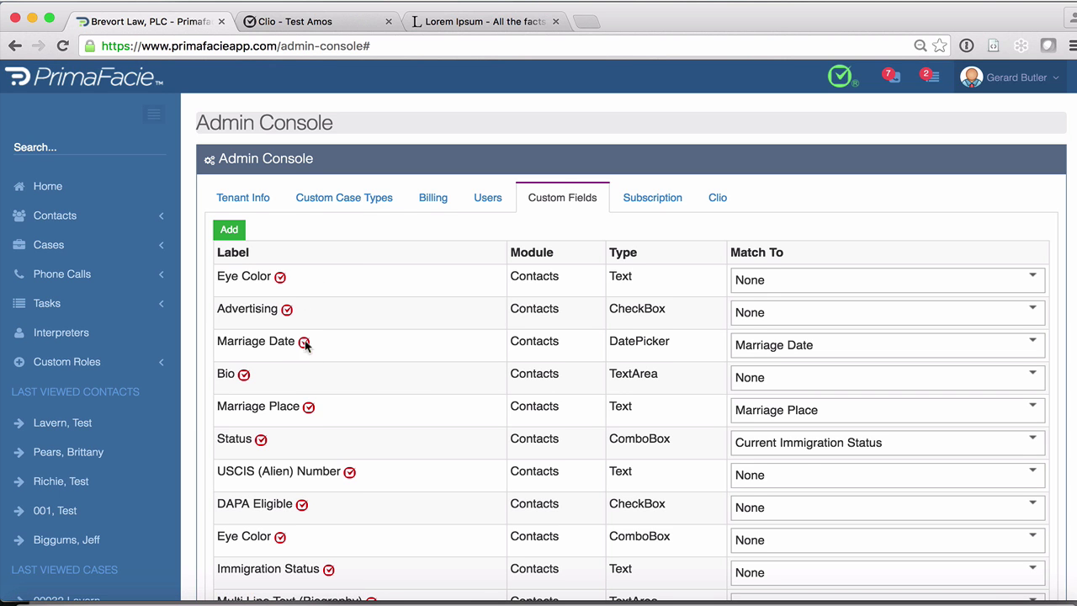
scroll(438, 368, down, 3)
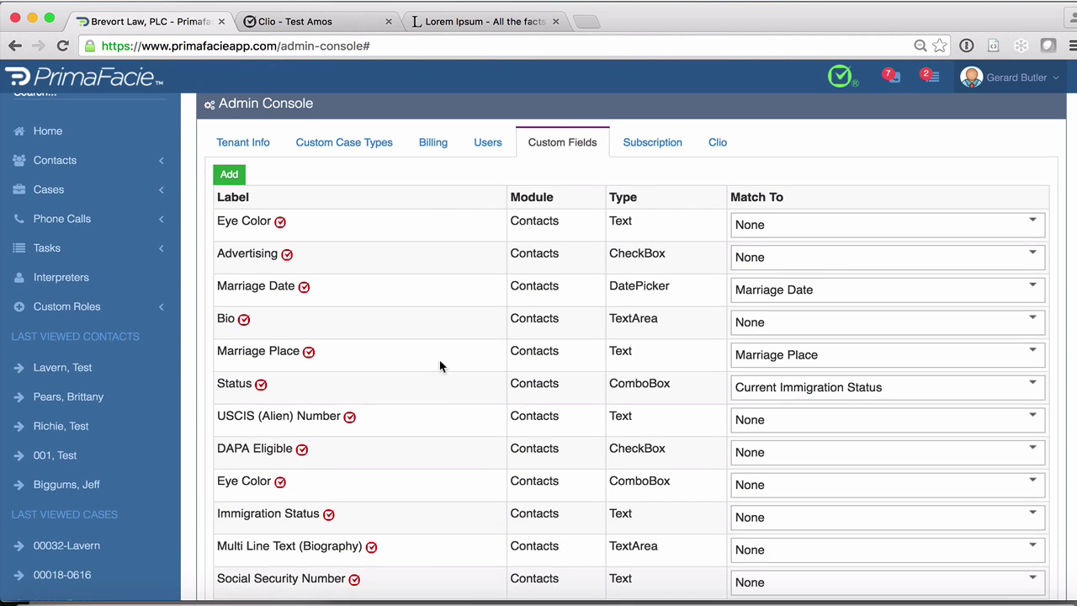
scroll(439, 367, down, 3)
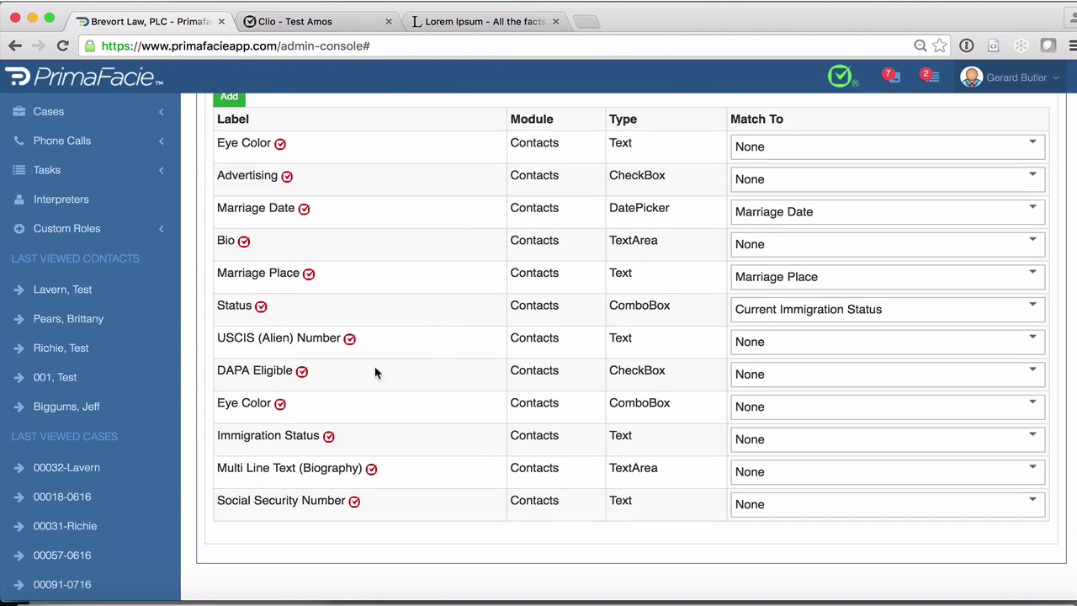
click(801, 342)
scroll(858, 432, down, 3)
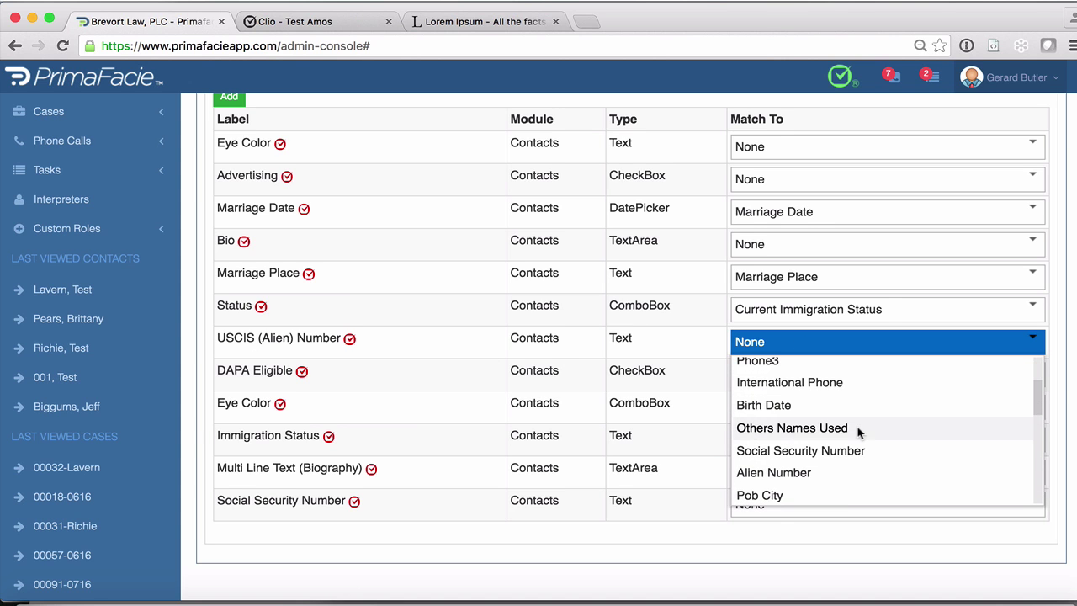
click(798, 473)
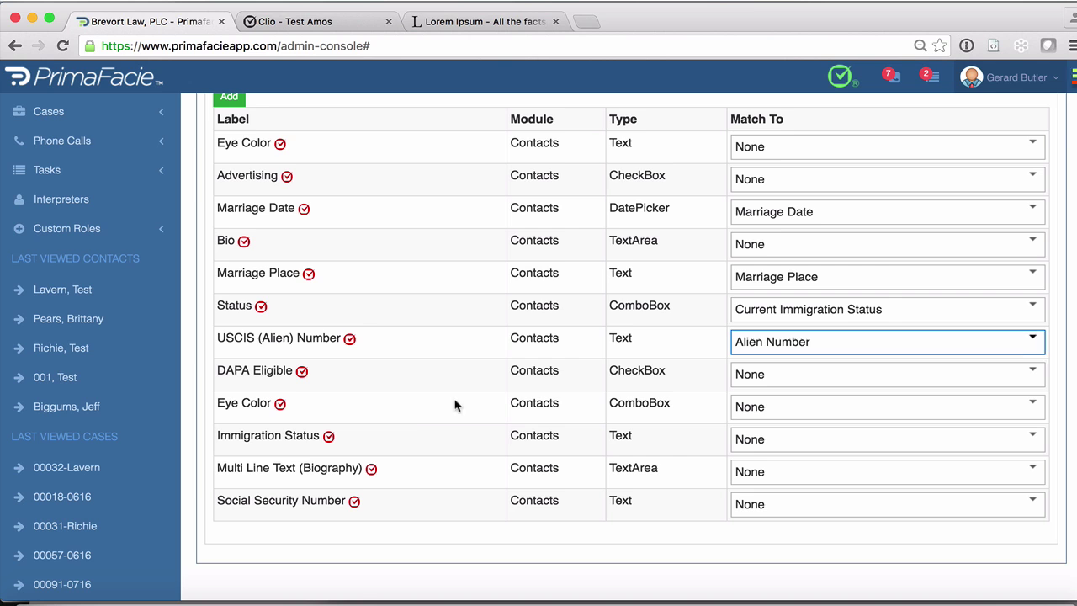
click(421, 400)
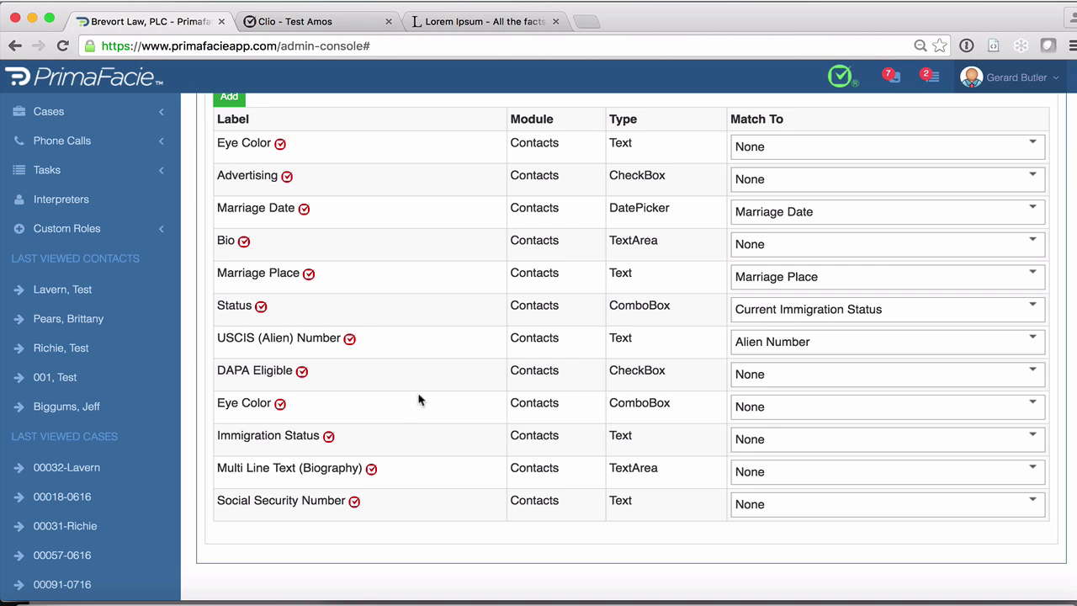
click(812, 377)
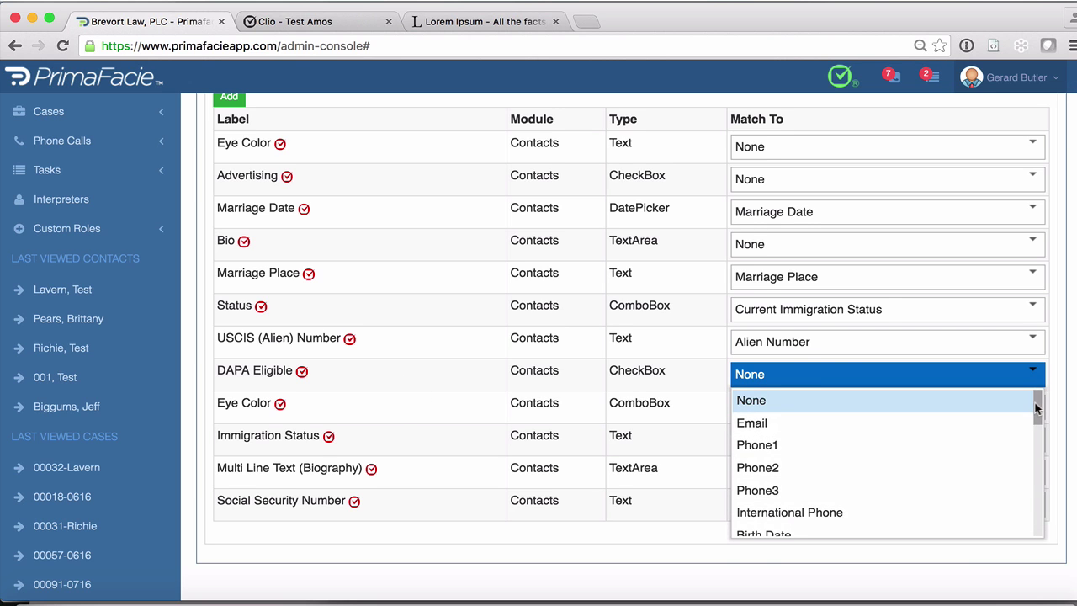
drag(1038, 409, 1026, 529)
click(421, 543)
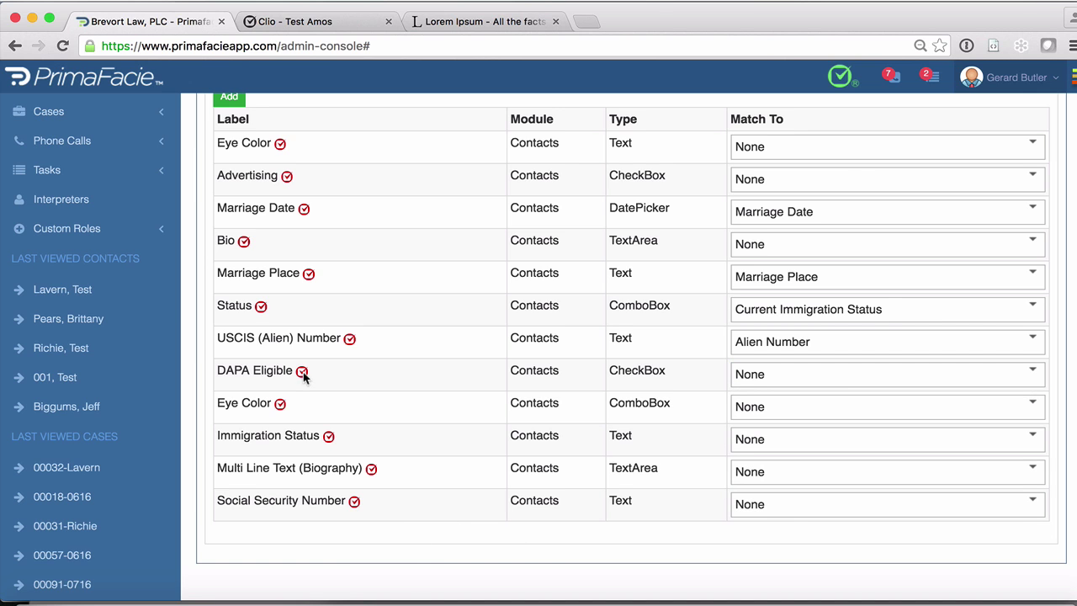
Step: Map Immigration Status to Current Immigration Status and the SSN field to Social Security Number
click(753, 439)
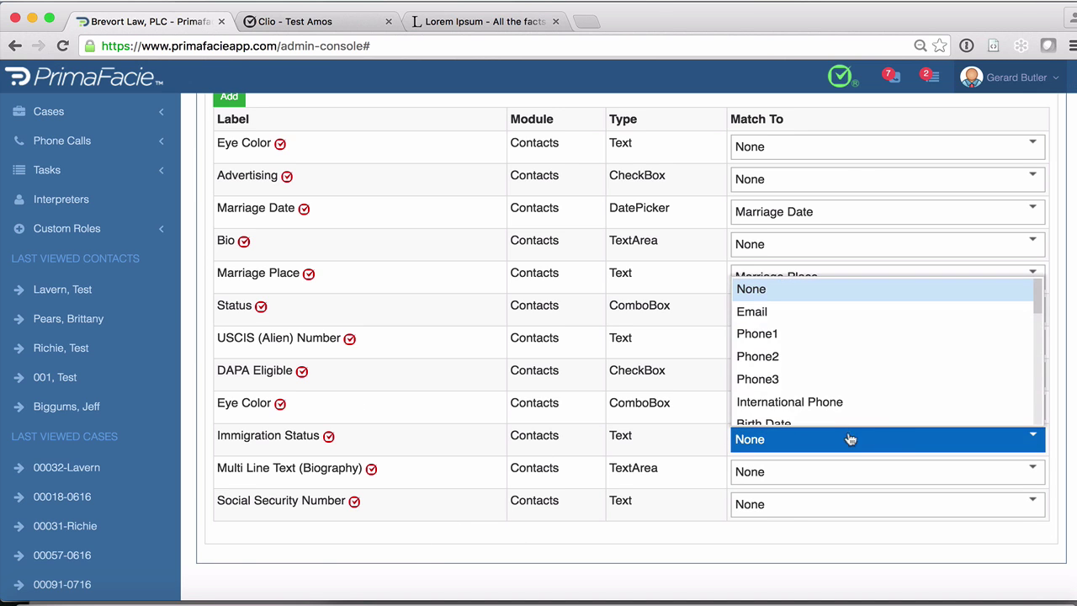
drag(1041, 299, 1048, 390)
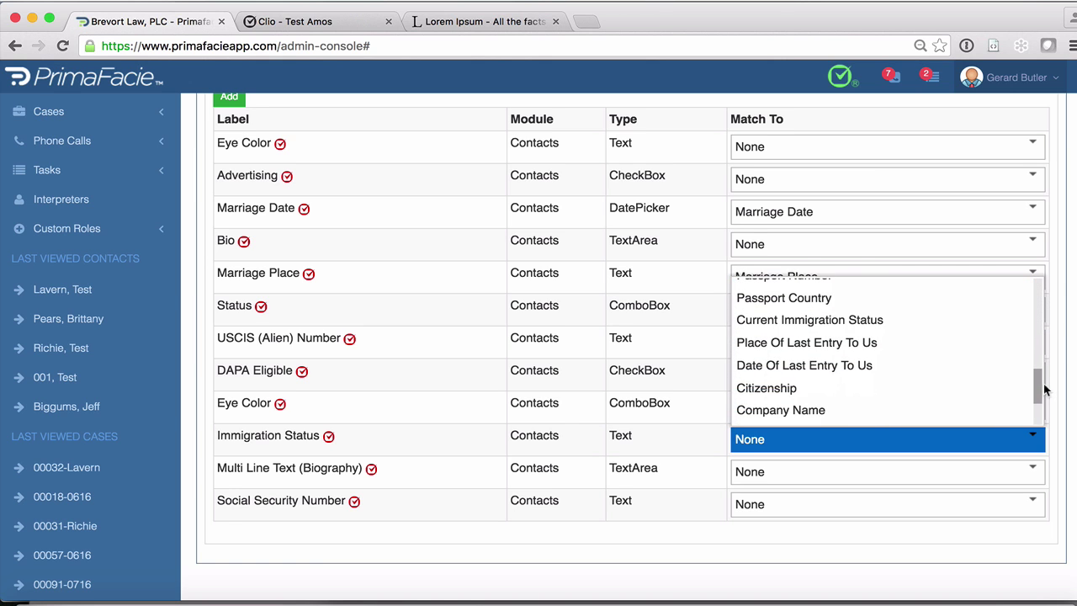
click(876, 320)
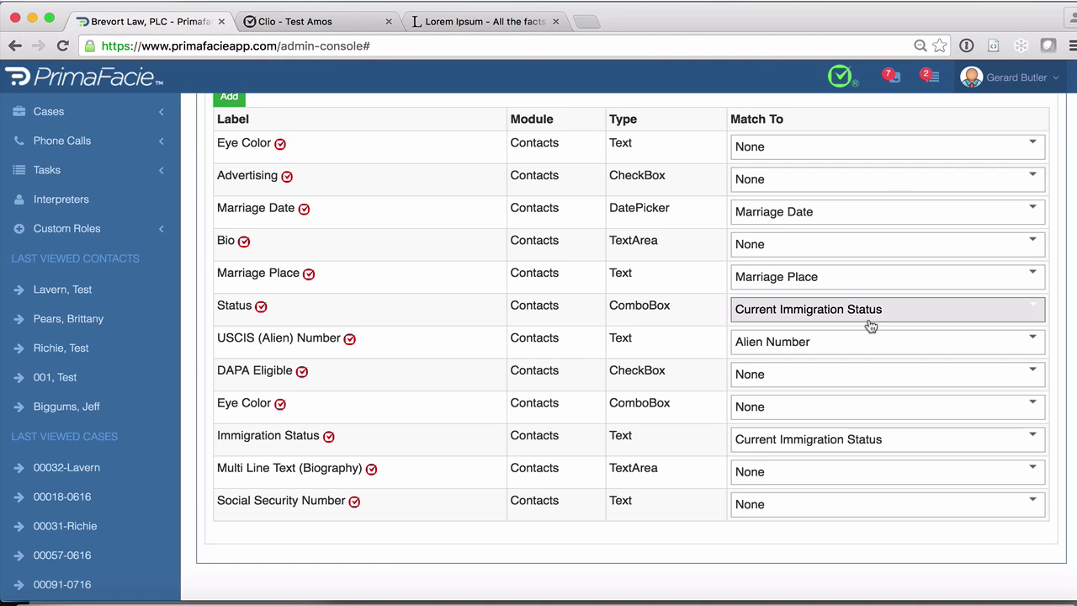
click(892, 511)
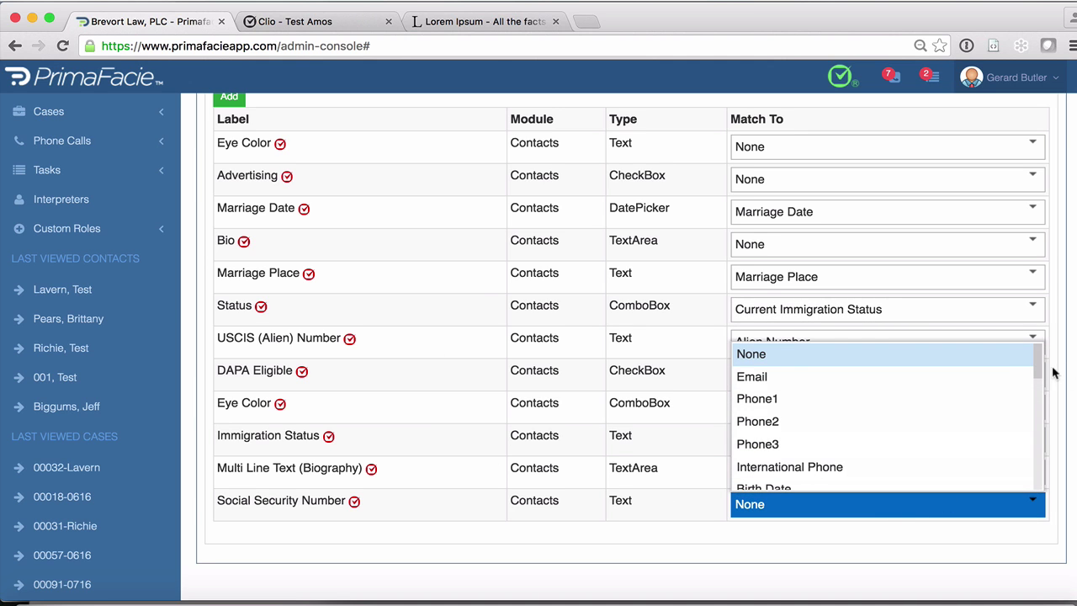
drag(1041, 361, 1039, 396)
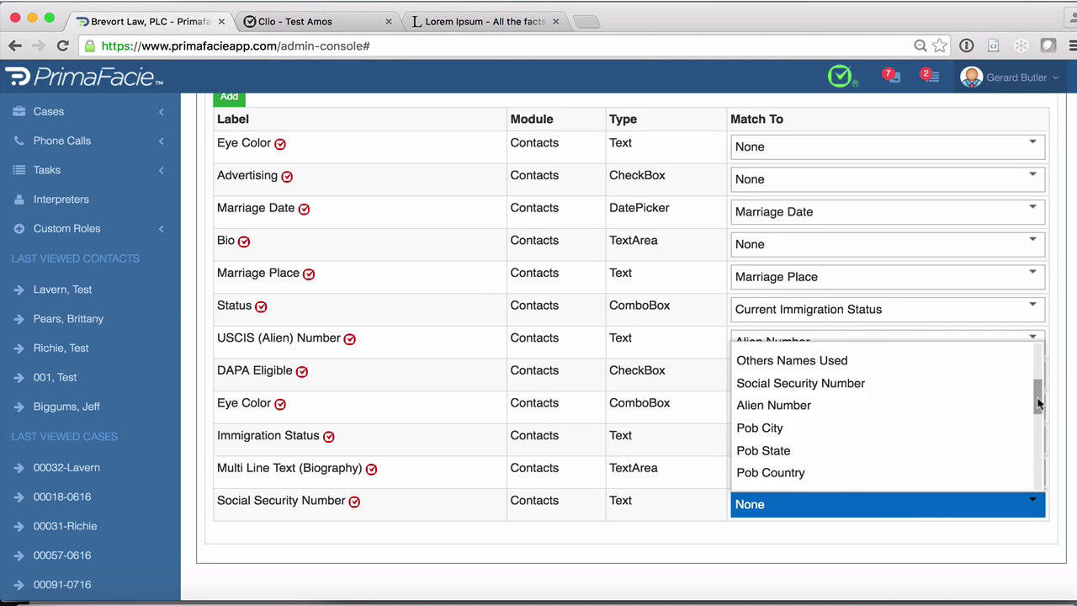
click(860, 385)
scroll(409, 237, up, 3)
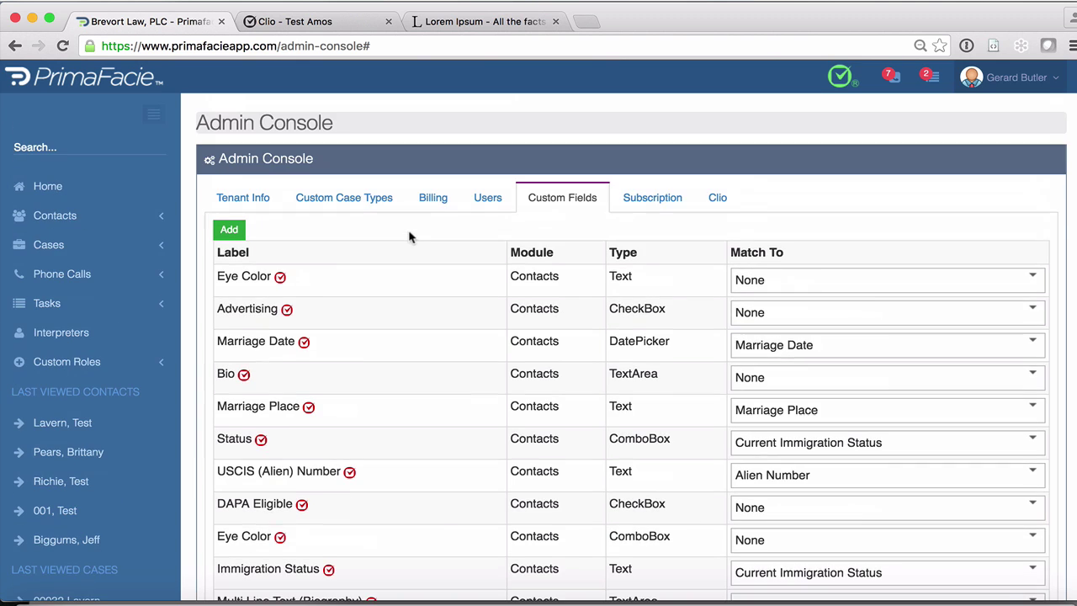
scroll(410, 236, down, 1)
scroll(410, 236, up, 1)
Step: From Home, search the contact's name and open its From Clio result for import
click(49, 187)
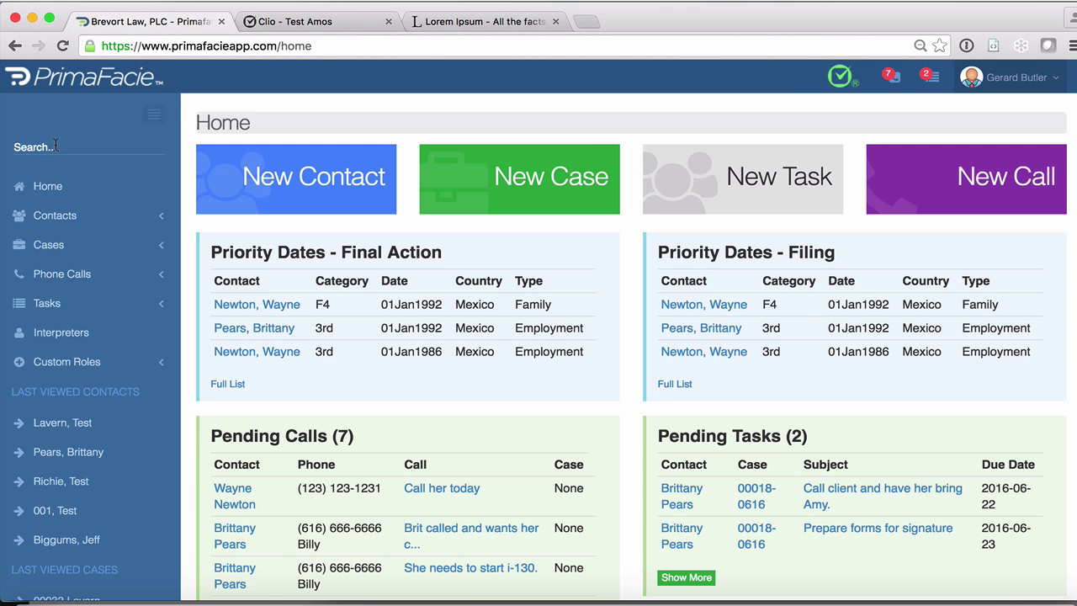
text(Test Amos)
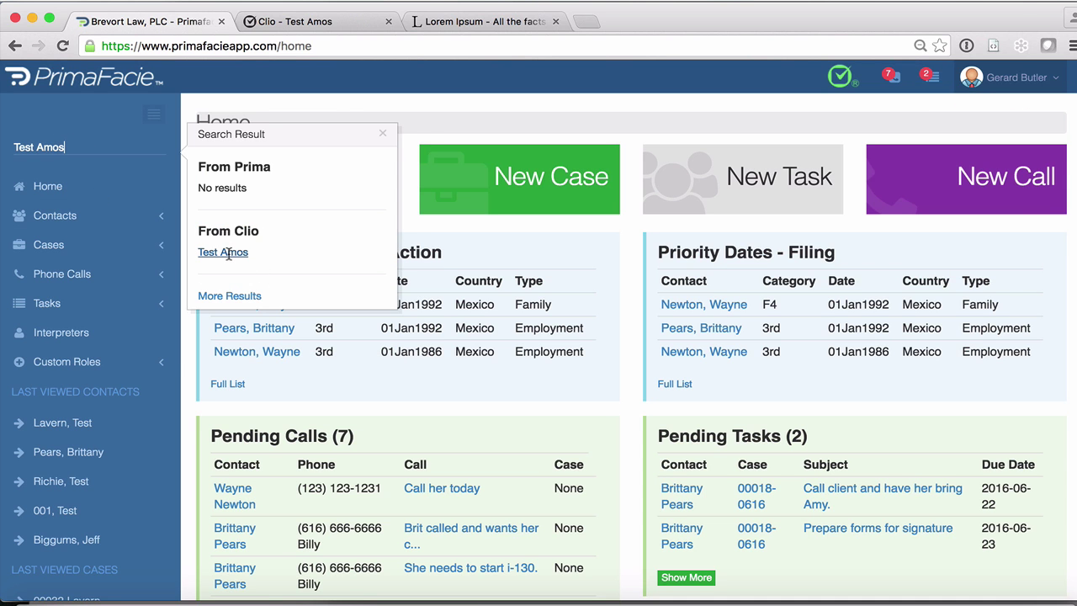
click(228, 253)
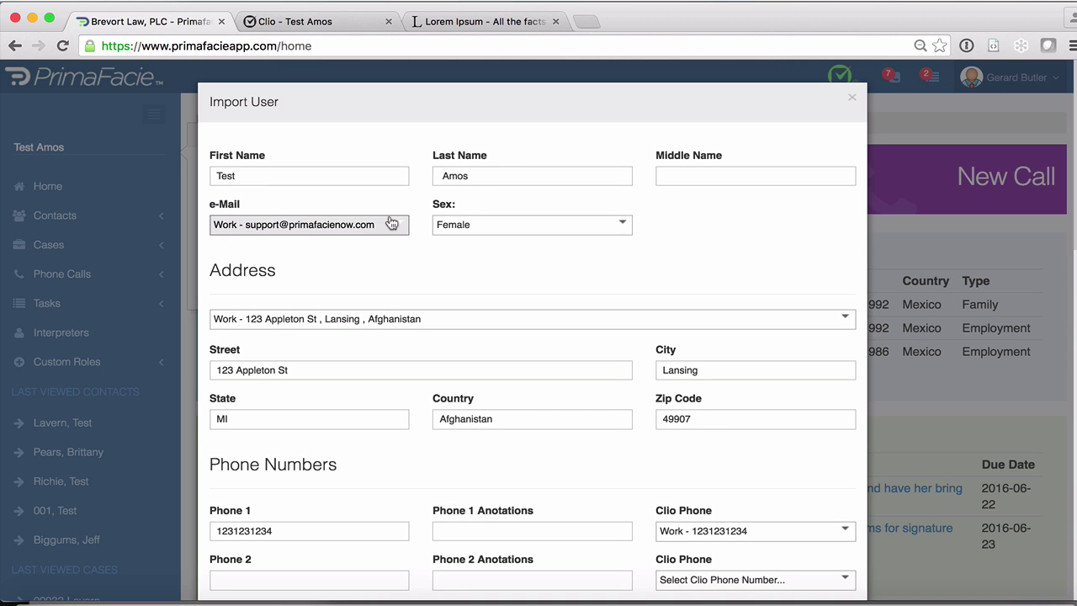
Step: Set the incoming contact's sex to Male
click(510, 227)
click(483, 261)
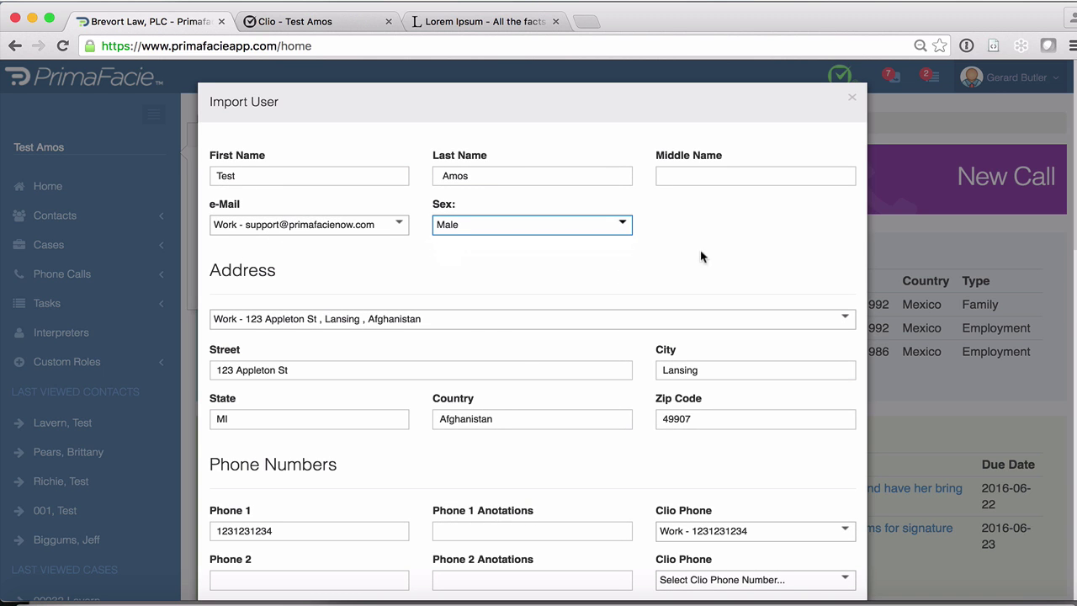
click(738, 252)
Step: Review the Cases and Custom Fields sections, then import the contact
scroll(748, 257, down, 2)
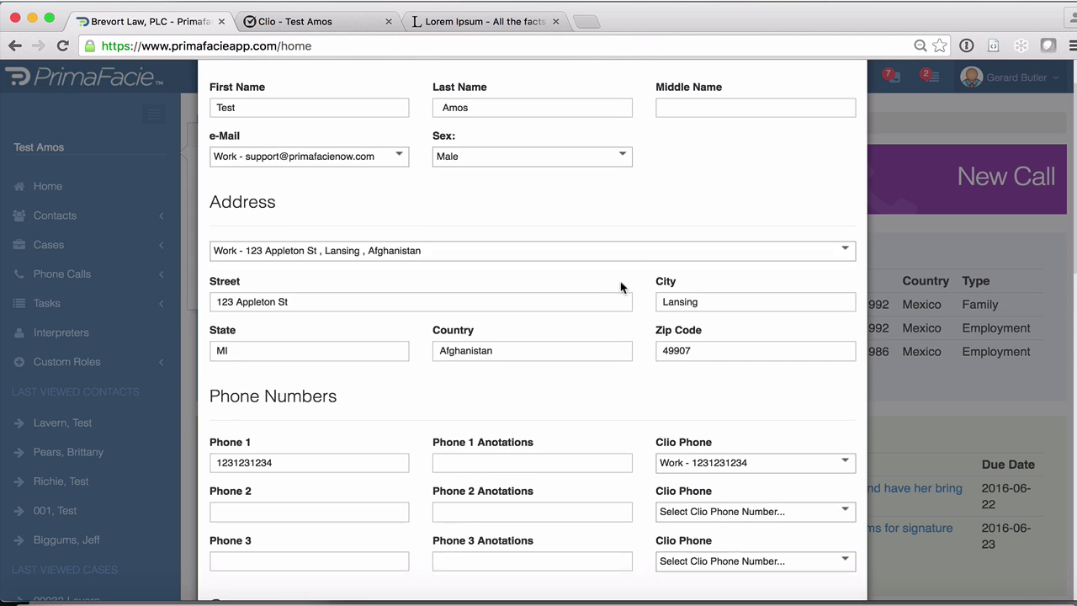
scroll(621, 286, down, 5)
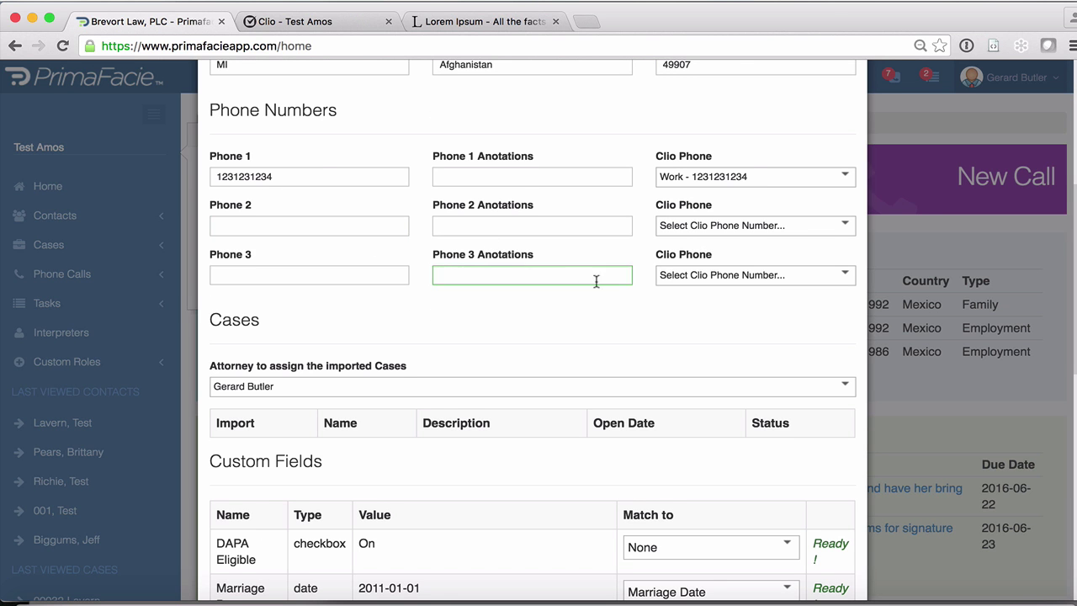
scroll(649, 300, down, 4)
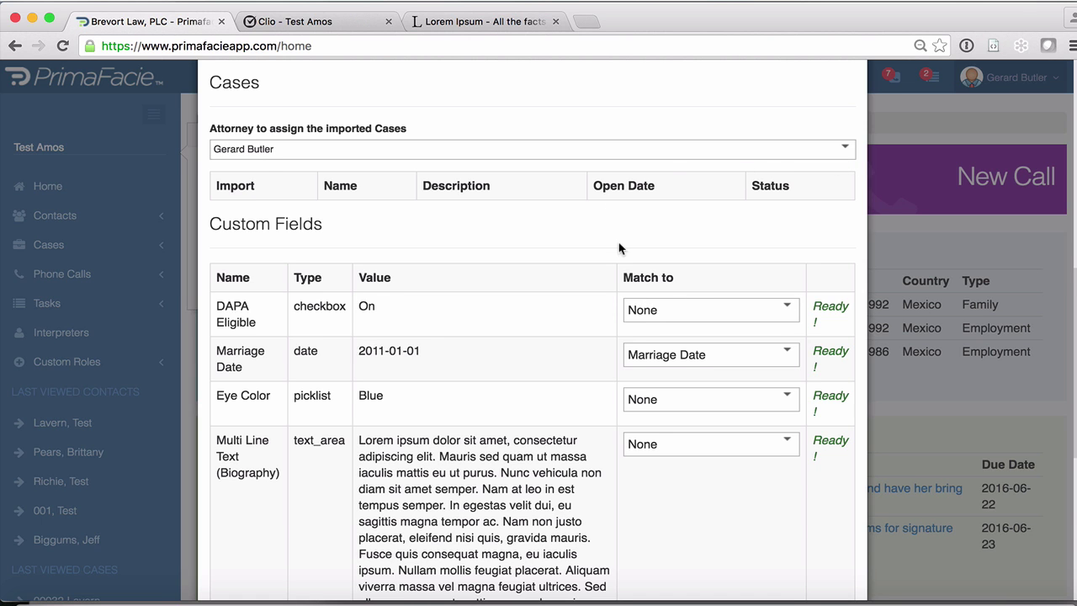
scroll(564, 245, down, 2)
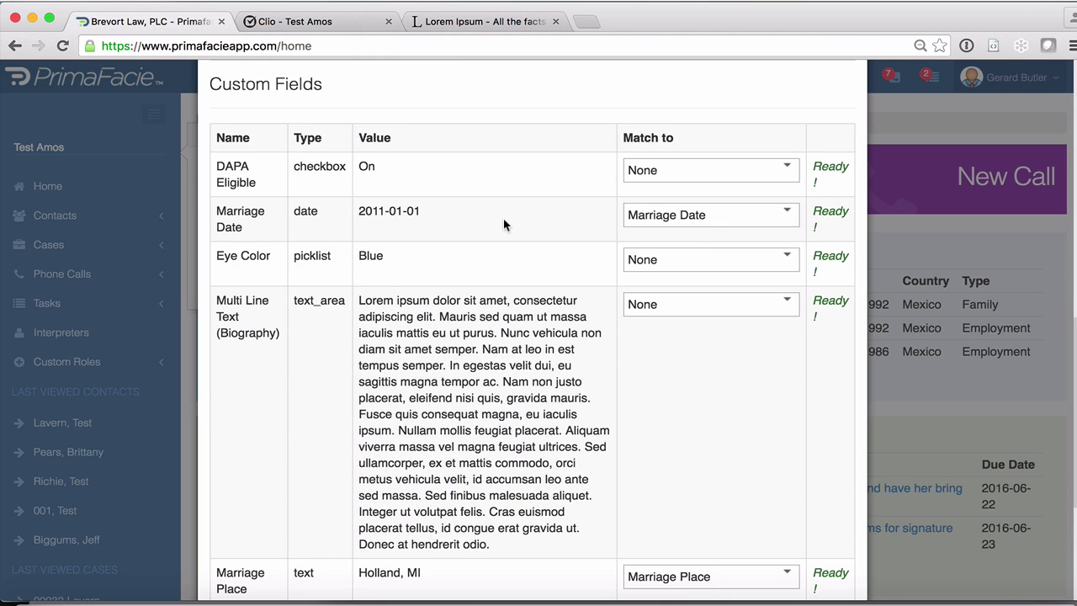
scroll(507, 226, down, 2)
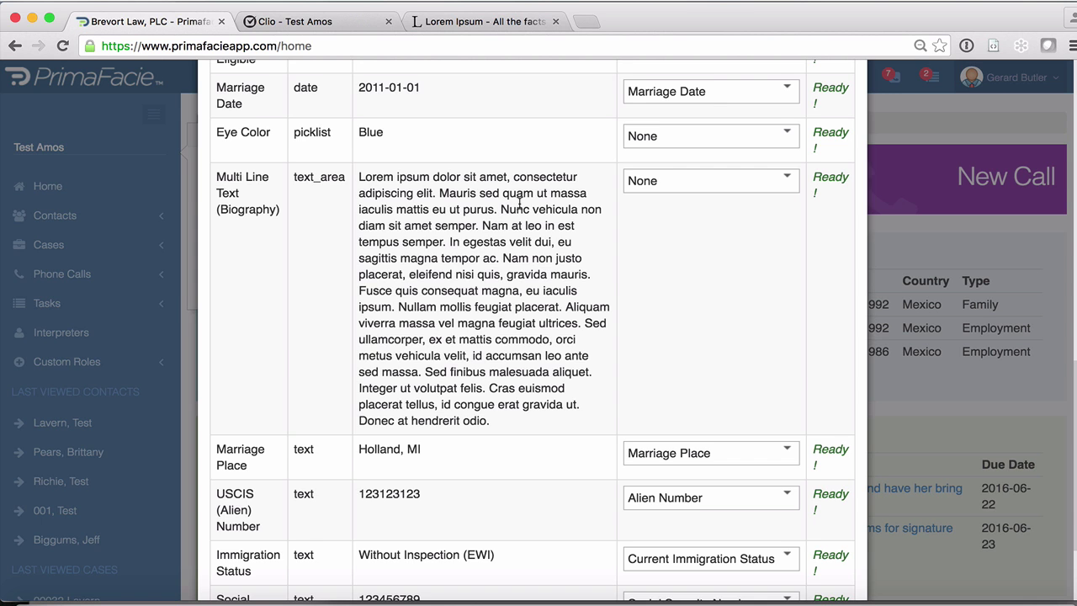
scroll(519, 203, up, 5)
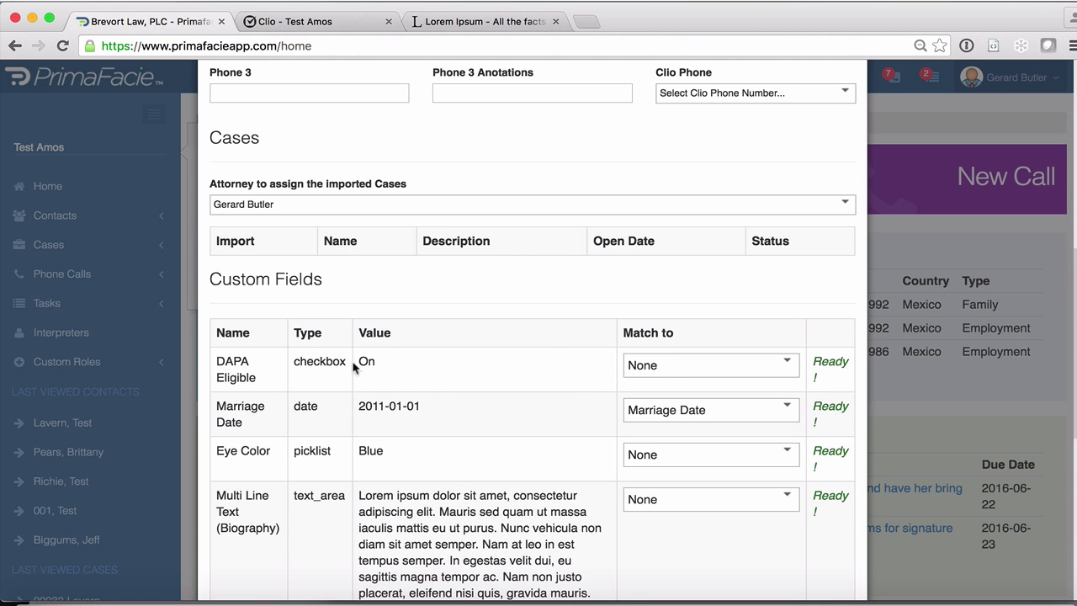
scroll(548, 421, down, 3)
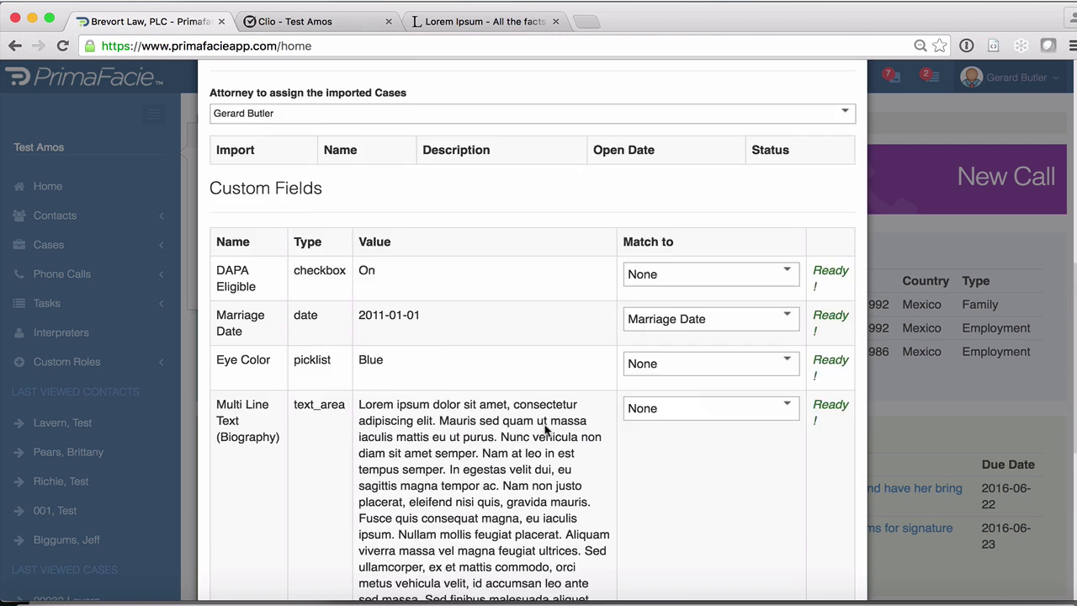
scroll(548, 227, down, 2)
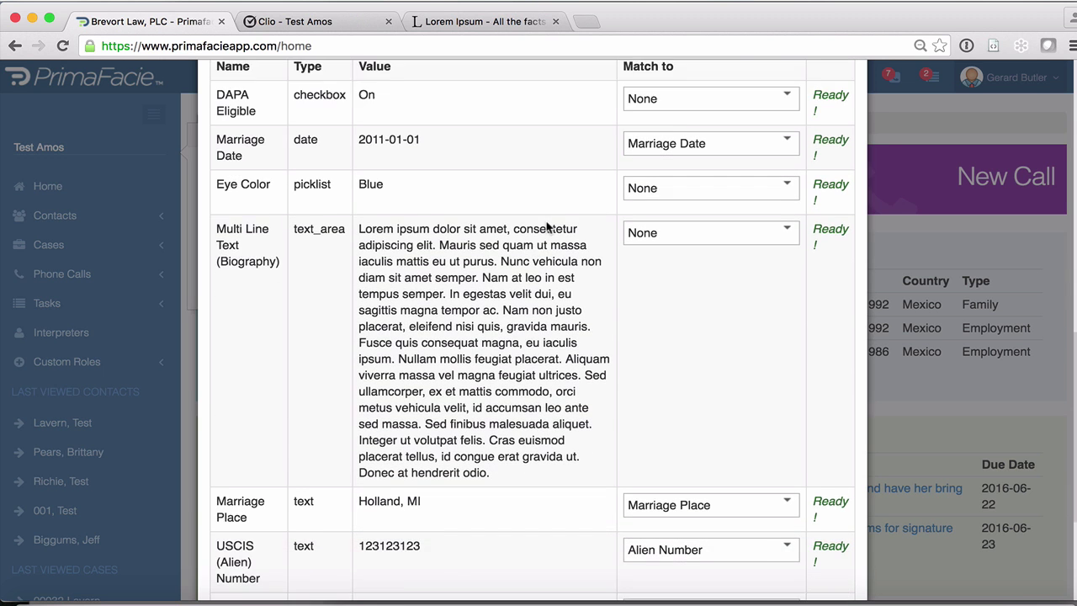
scroll(547, 222, down, 2)
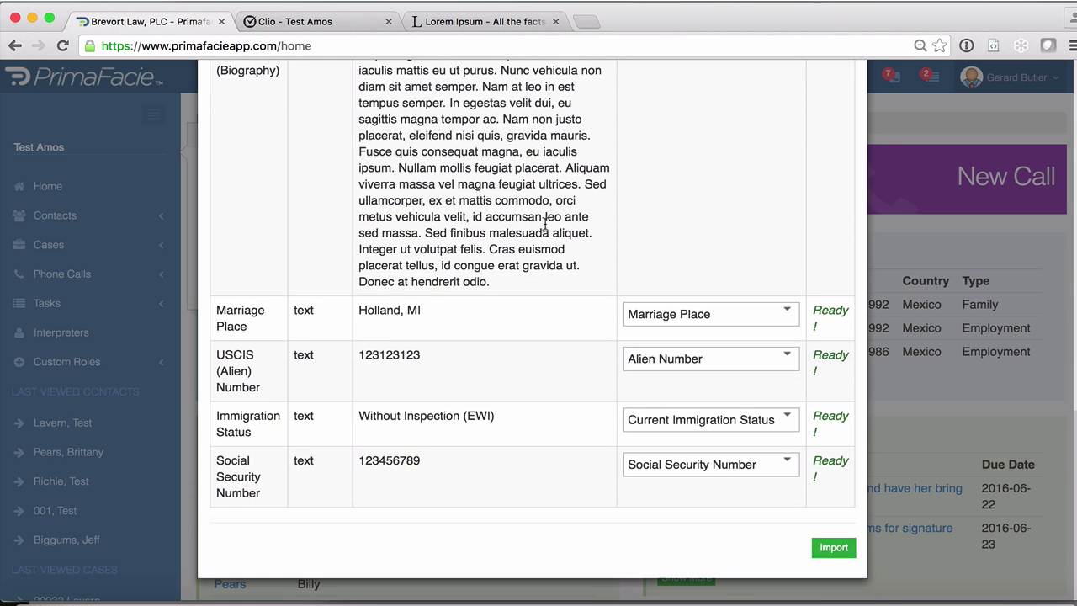
click(833, 548)
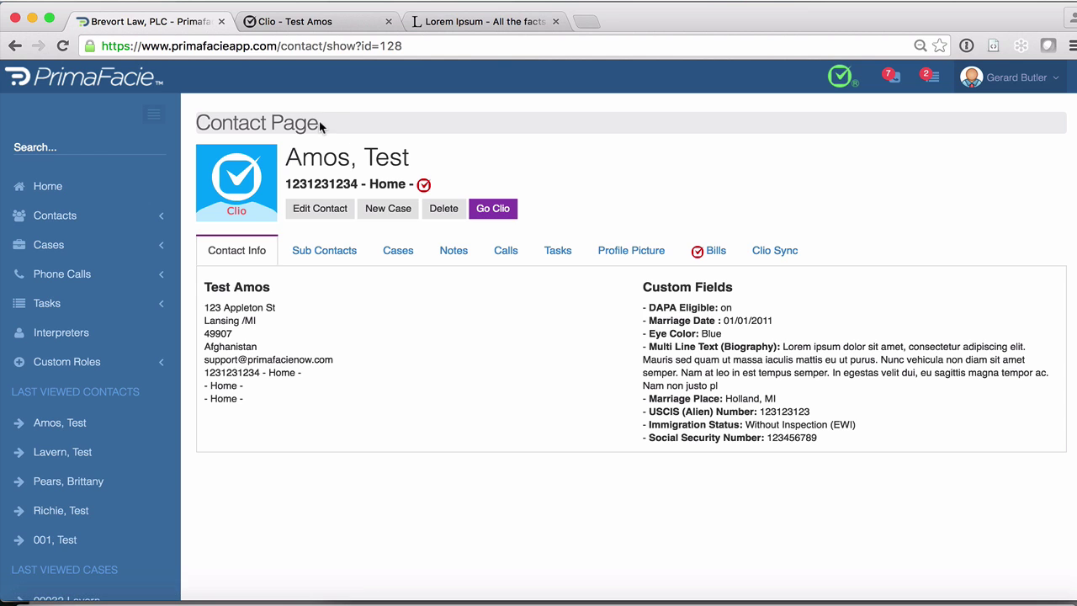
Step: Open the imported contact's record in Clio with Go Clio
click(505, 210)
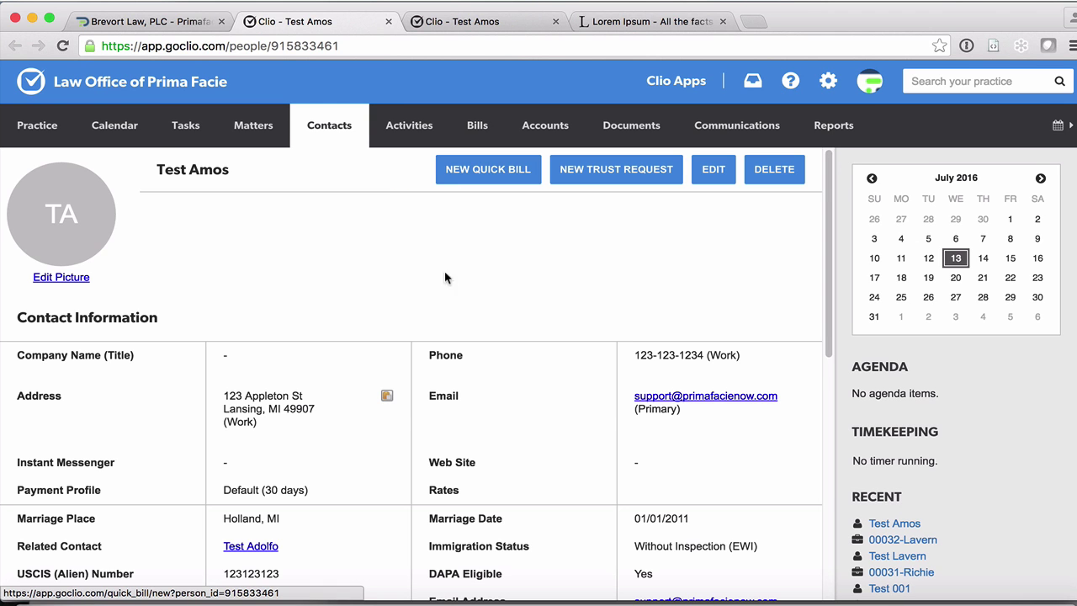
Step: Check the contact's synced fields in Clio, then switch back to the PrimaFacie tab
scroll(398, 299, down, 4)
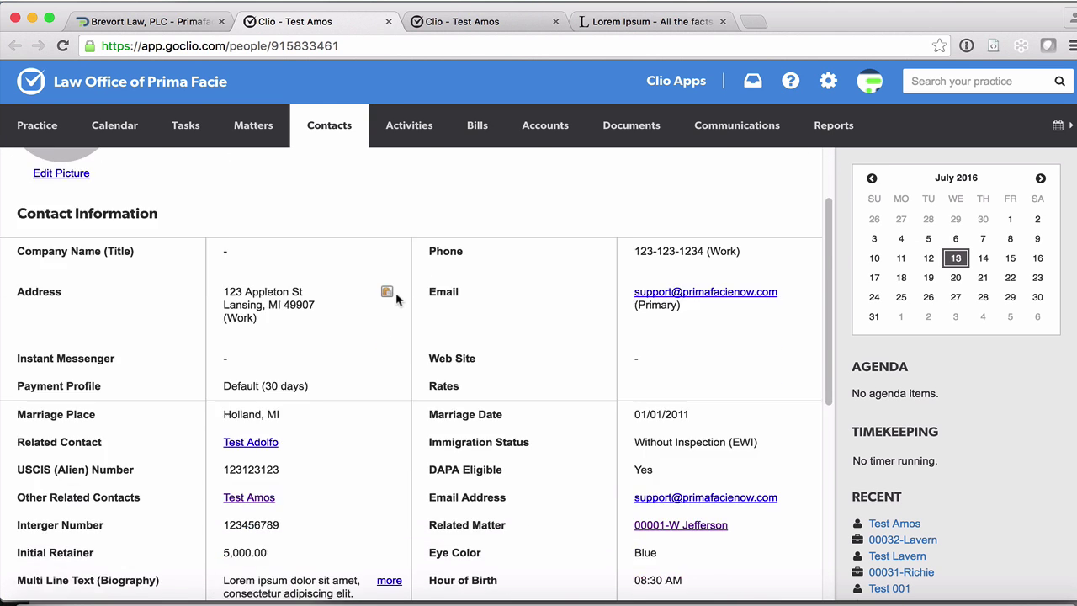
scroll(395, 292, up, 4)
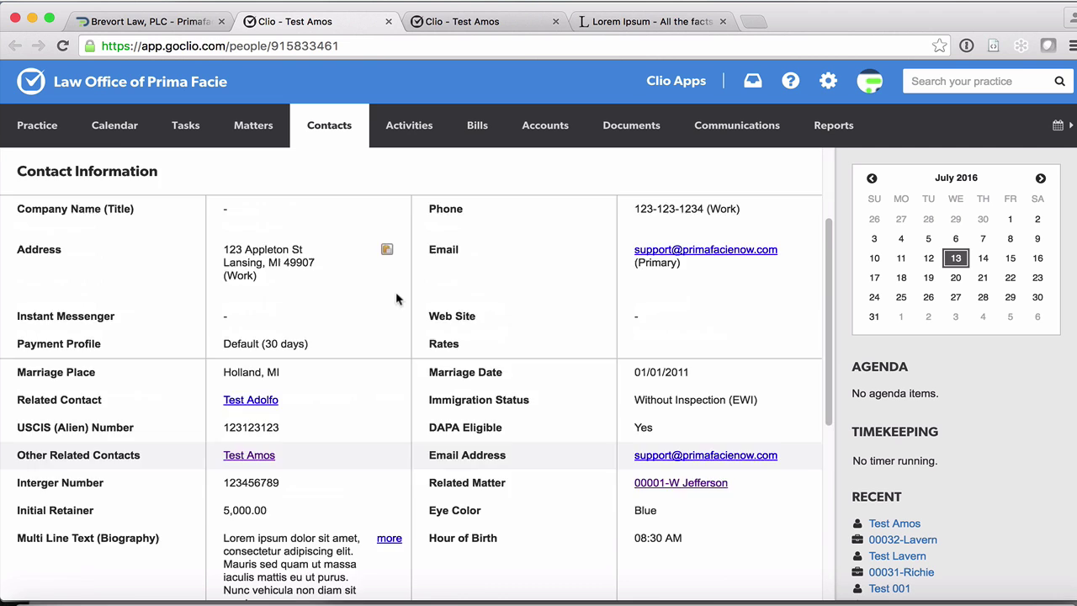
click(192, 22)
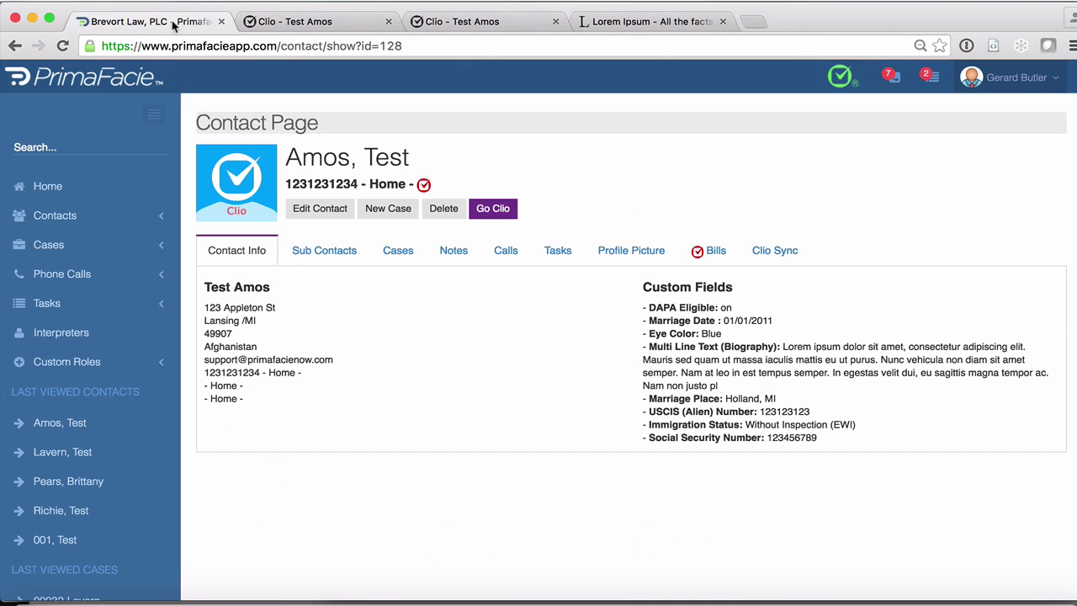
click(314, 257)
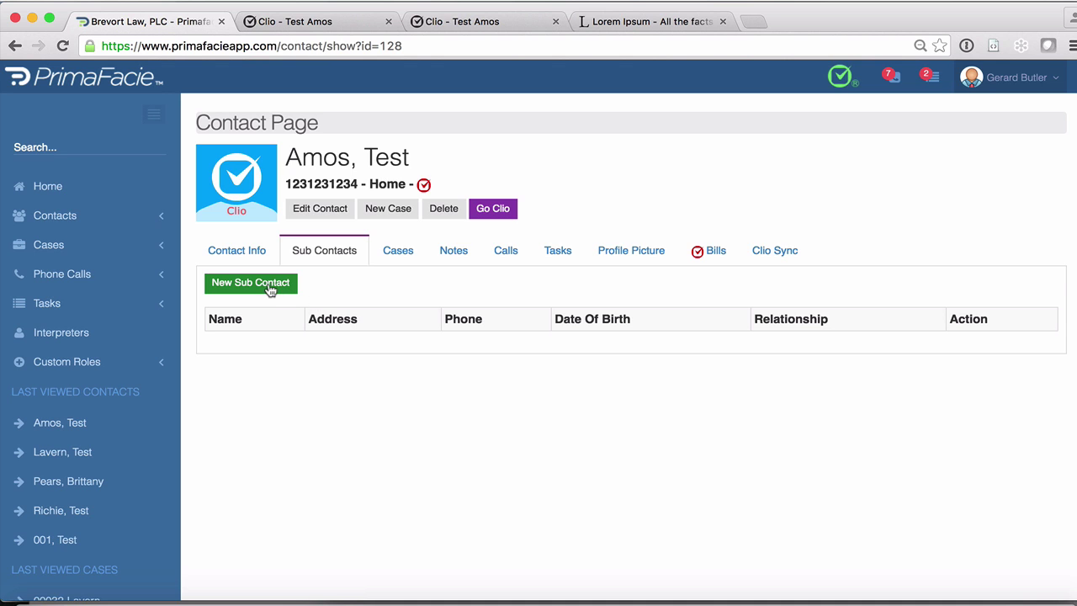
click(401, 254)
click(454, 253)
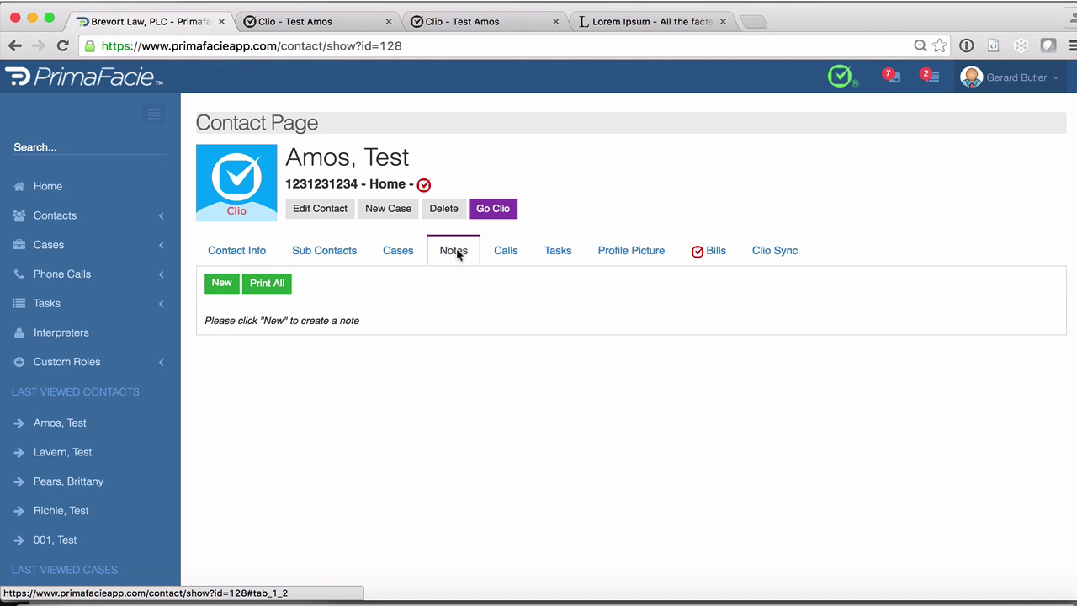
click(504, 256)
click(576, 256)
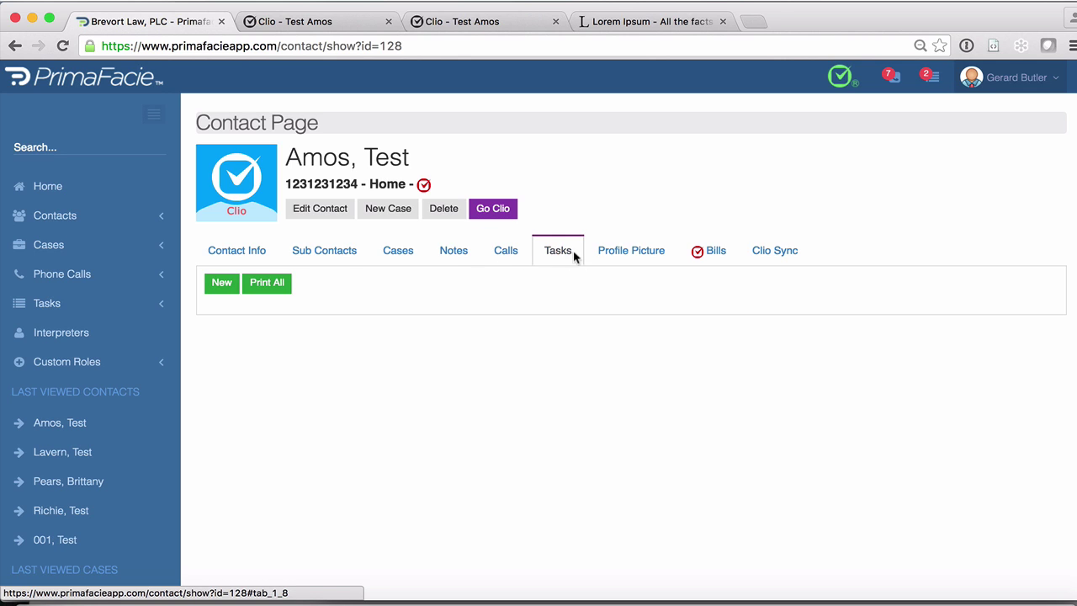
click(635, 256)
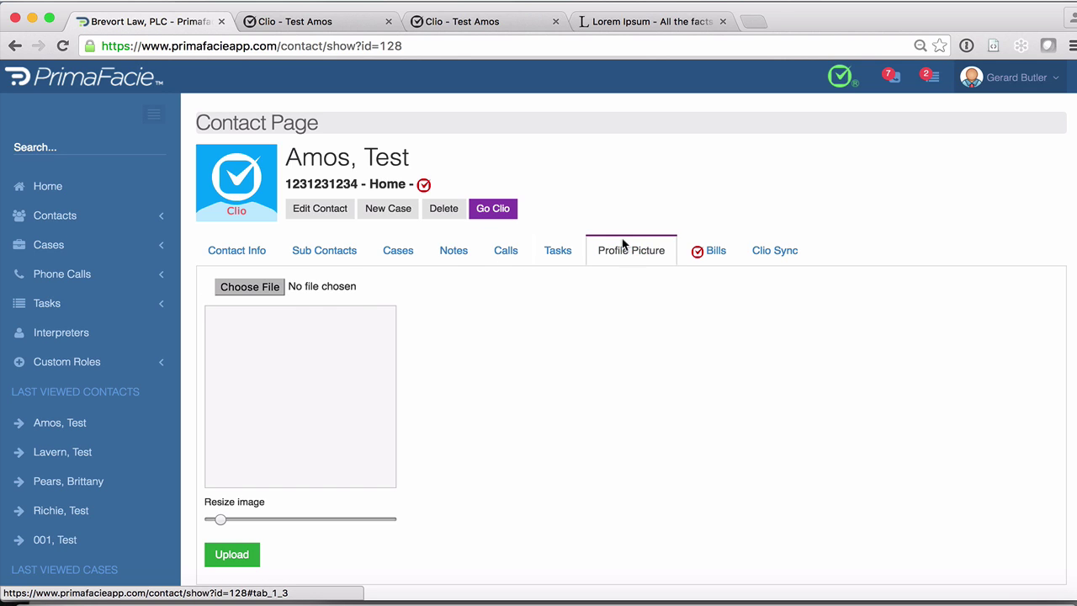
click(716, 254)
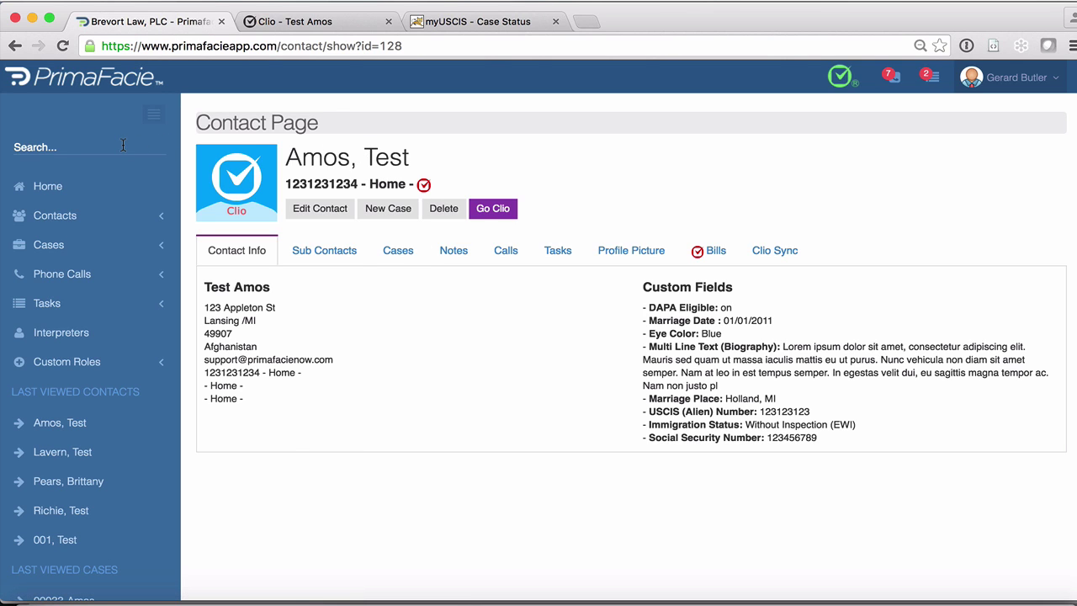
Step: Search for the second test contact in Clio and import it with its two cases
text(test carlos)
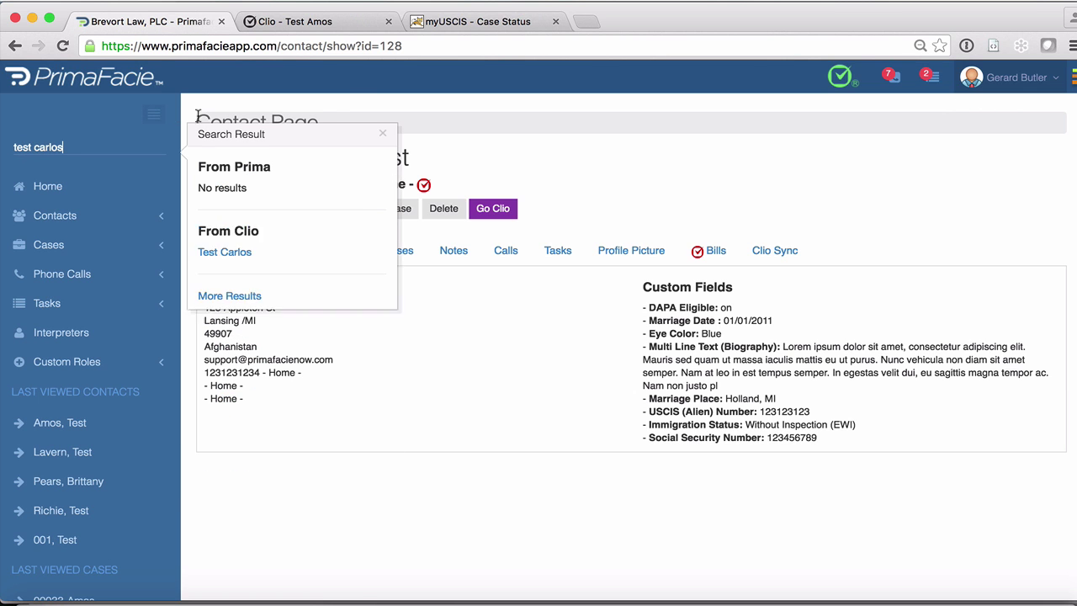
click(225, 252)
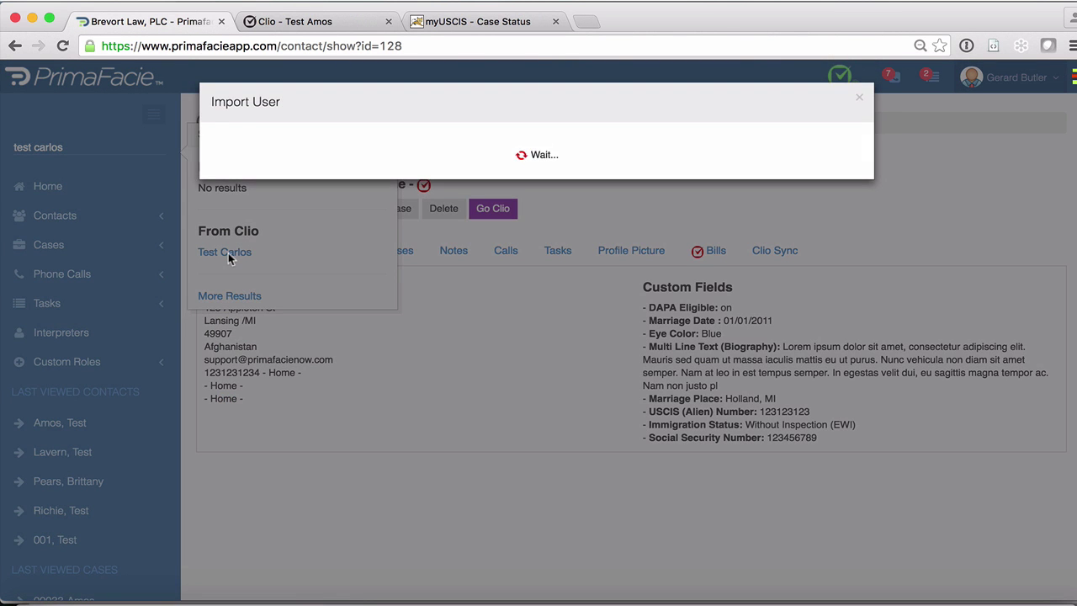
scroll(297, 263, down, 10)
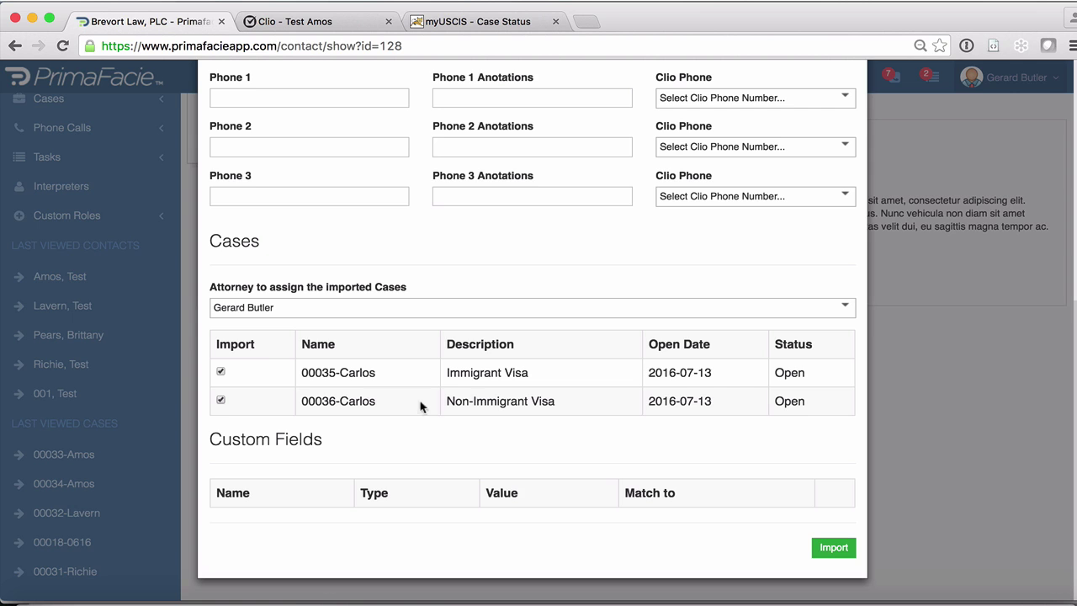
click(835, 548)
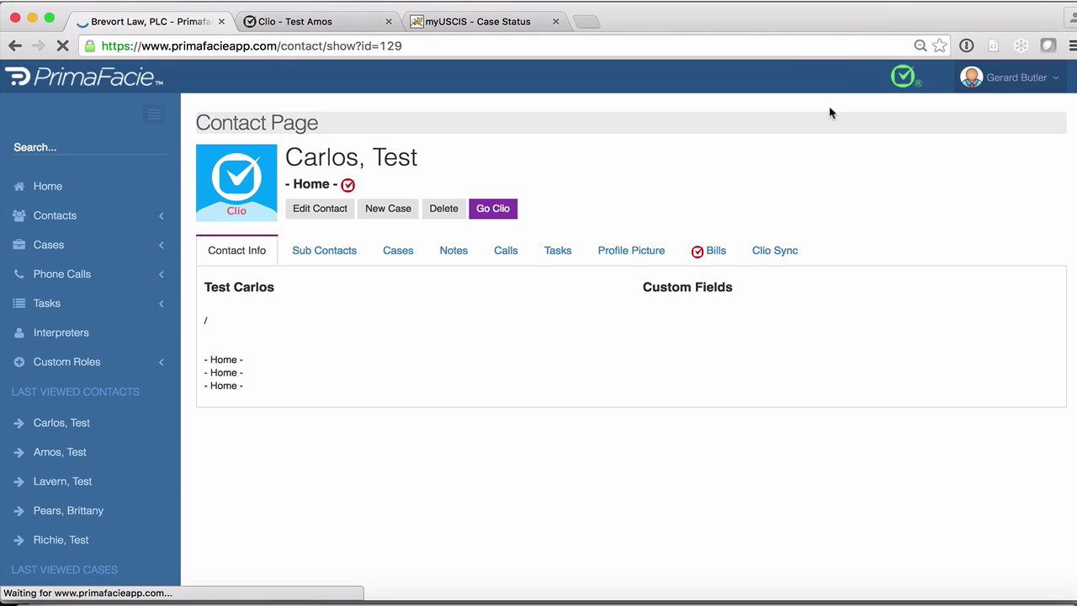
Step: Open the other test contact's page and show its Clio Sync case list
click(397, 251)
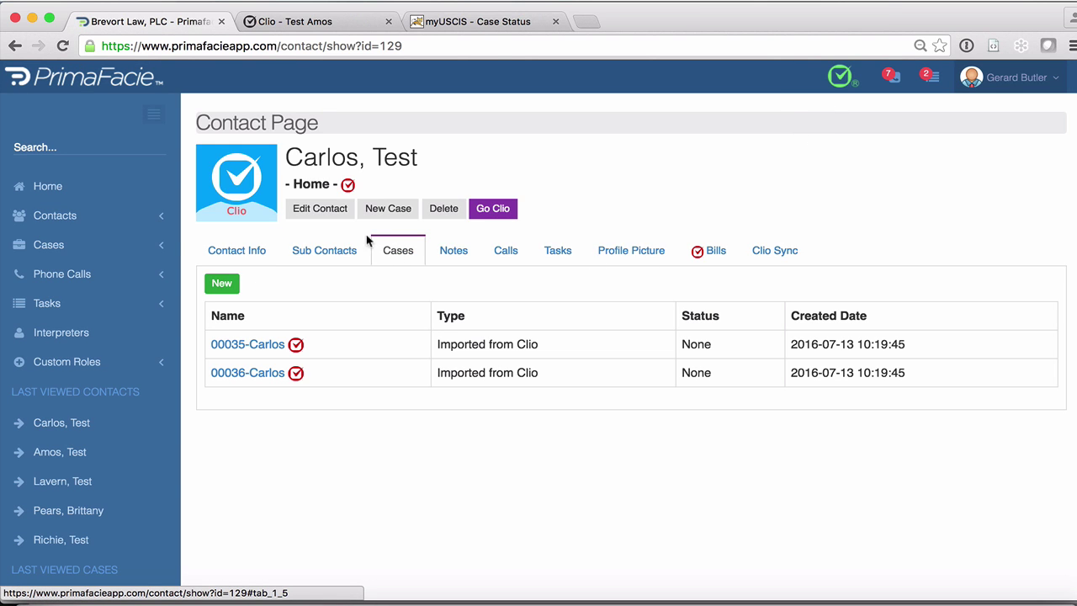
click(65, 448)
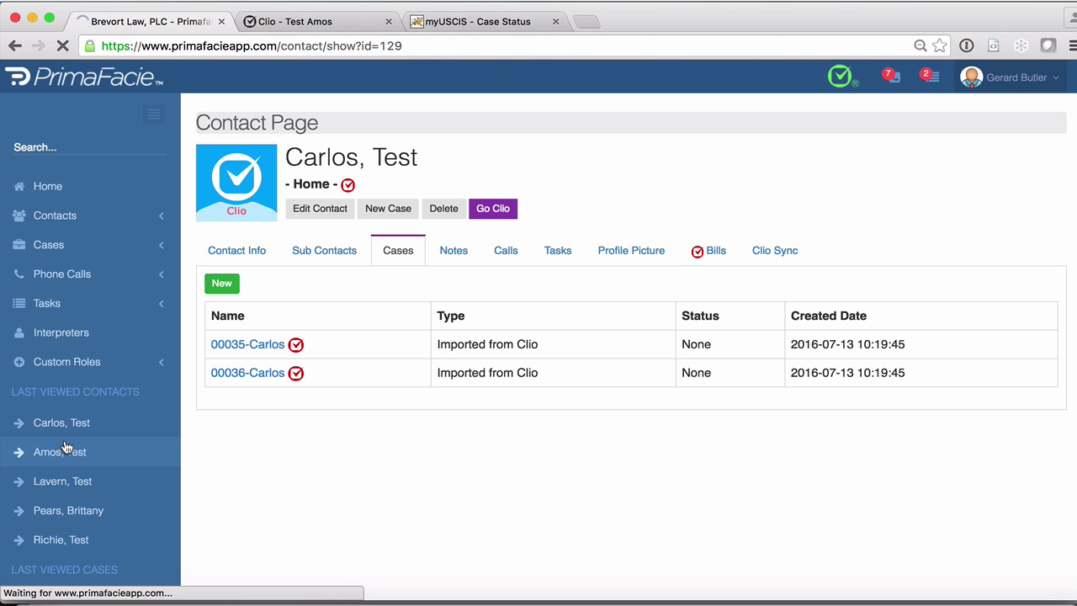
click(773, 250)
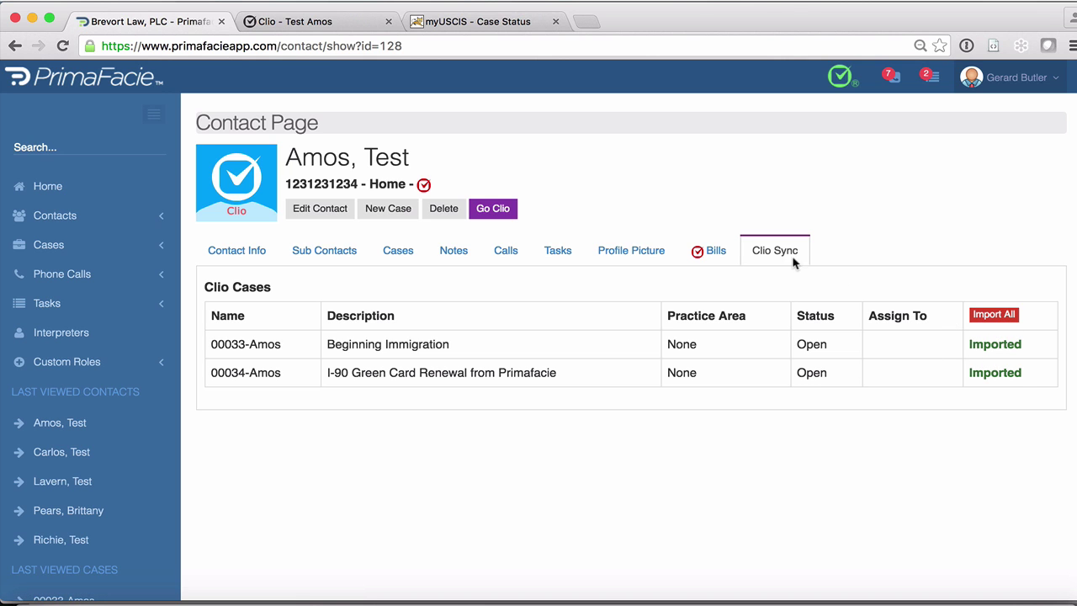
Step: Create a new Clio matter described 'Test Matter' for the contact, then return to PrimaFacie
click(295, 21)
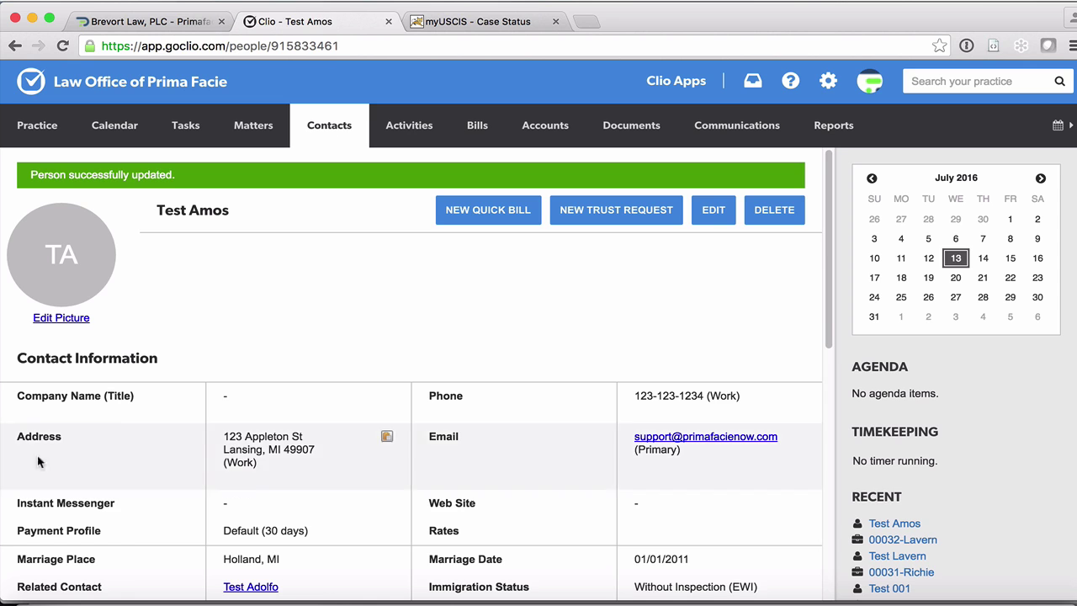
scroll(37, 461, down, 10)
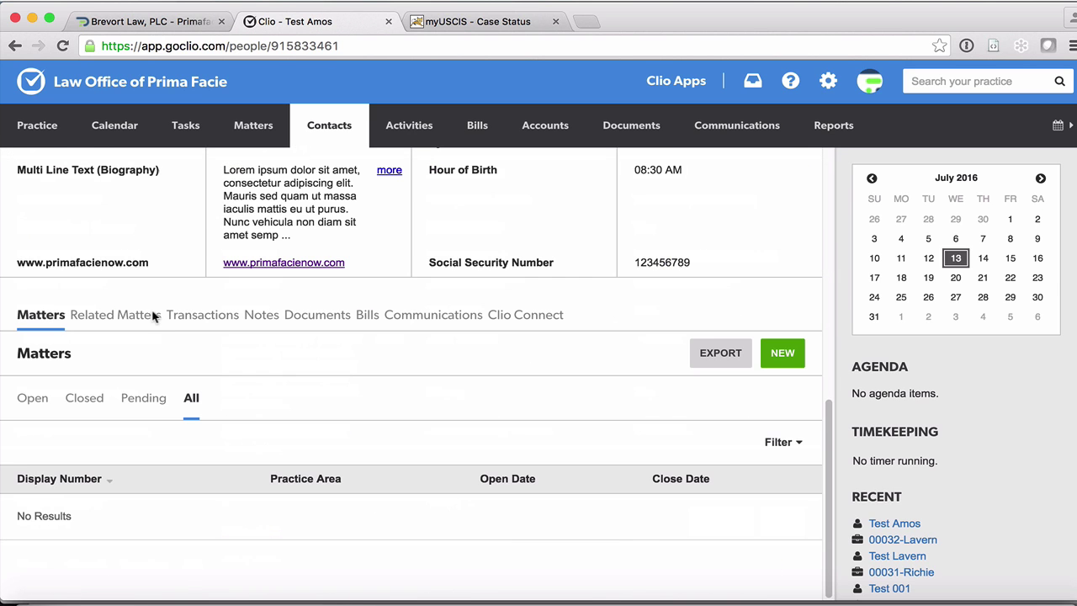
click(783, 359)
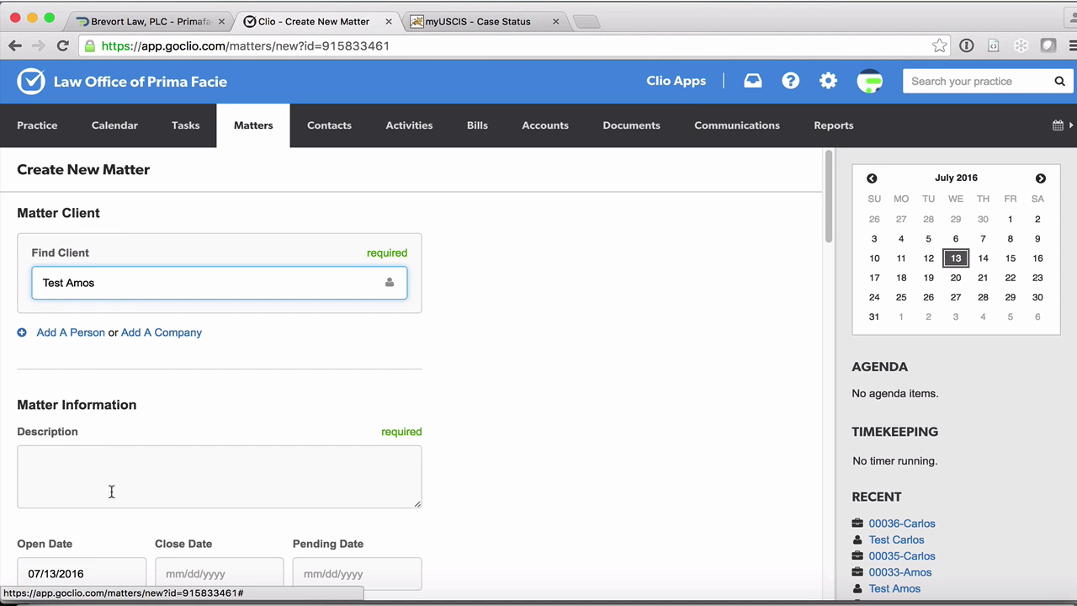
click(104, 458)
text(Test Matter)
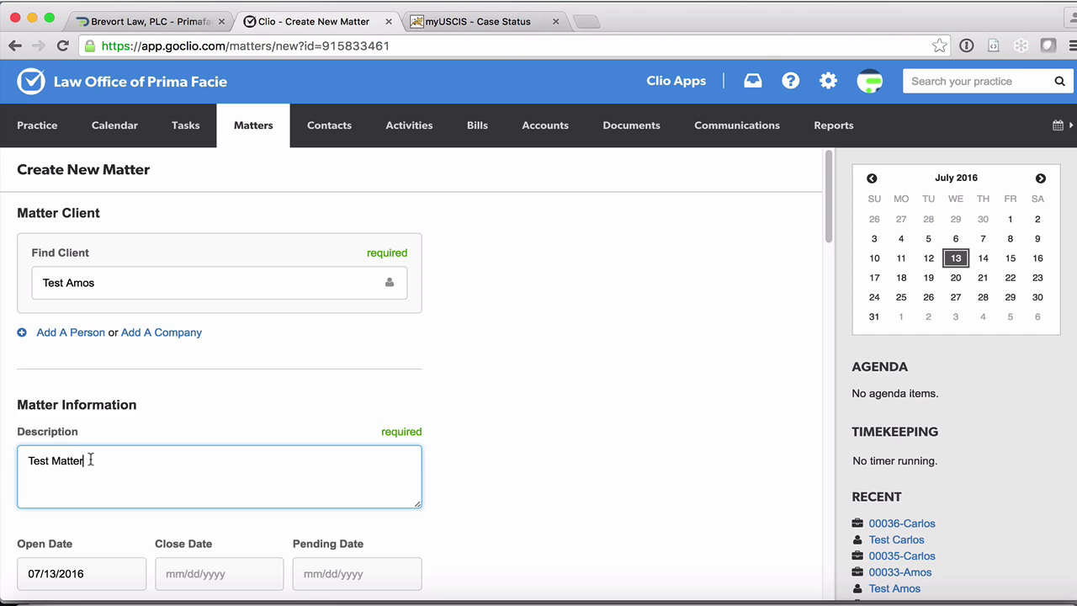
scroll(90, 460, down, 15)
click(62, 530)
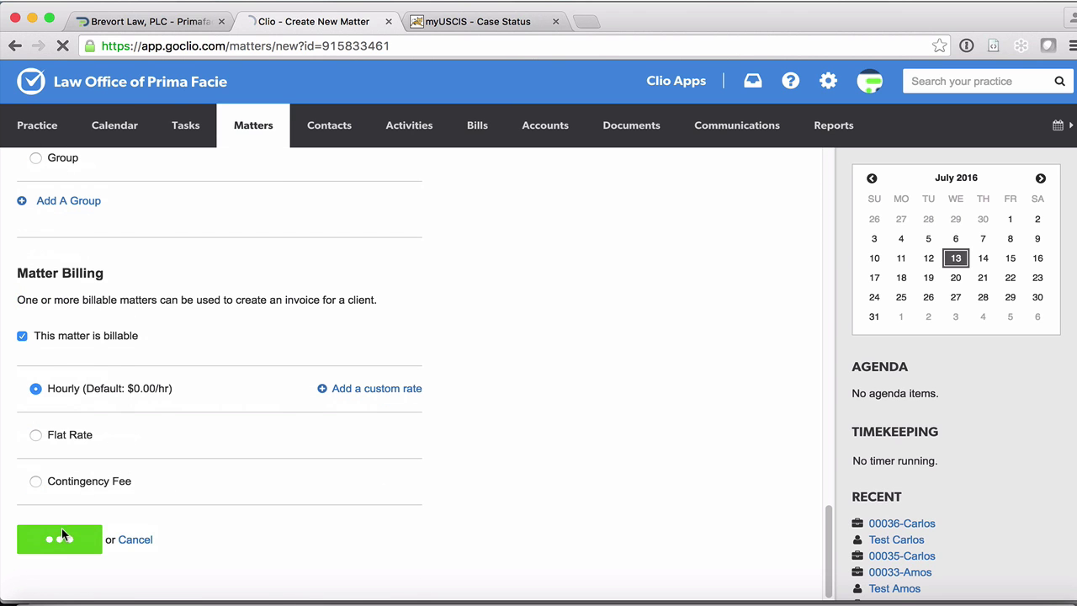
click(134, 25)
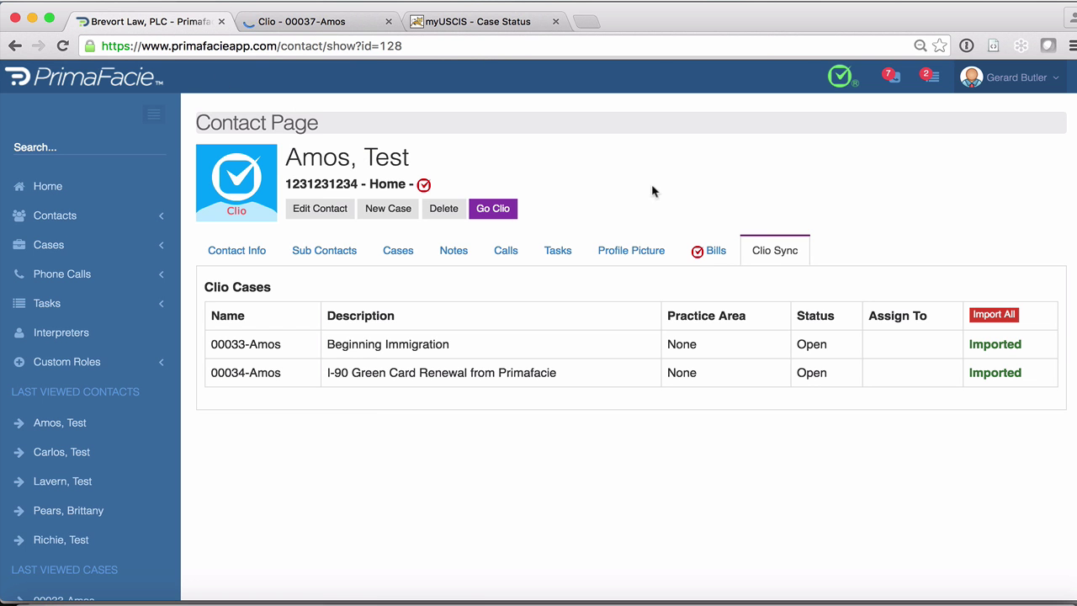
Step: Import the Test Matter case from Clio, keeping the signed-in user as assignee
click(63, 45)
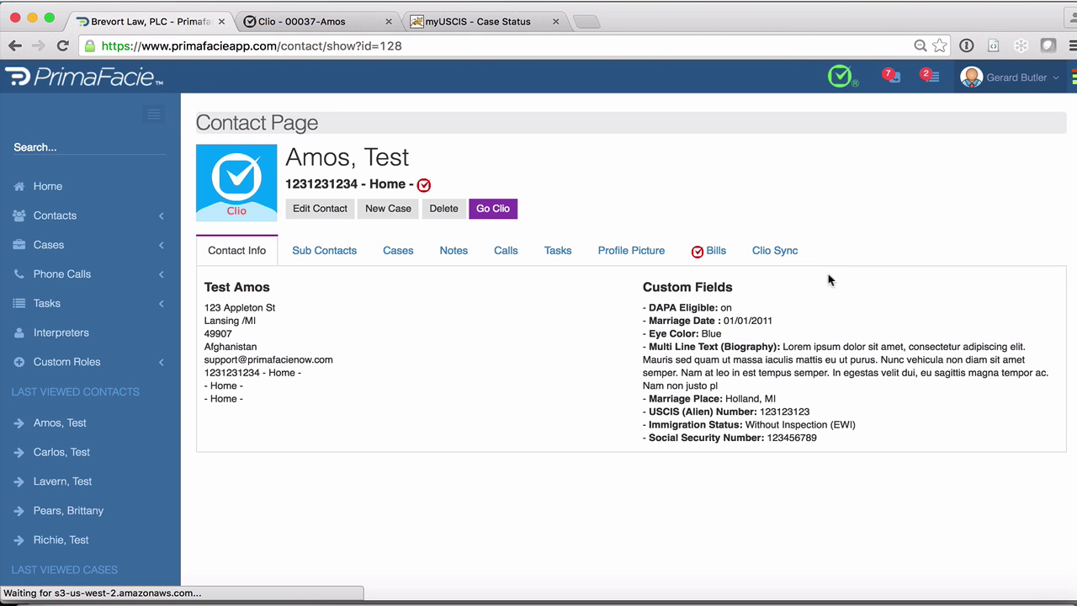
click(771, 246)
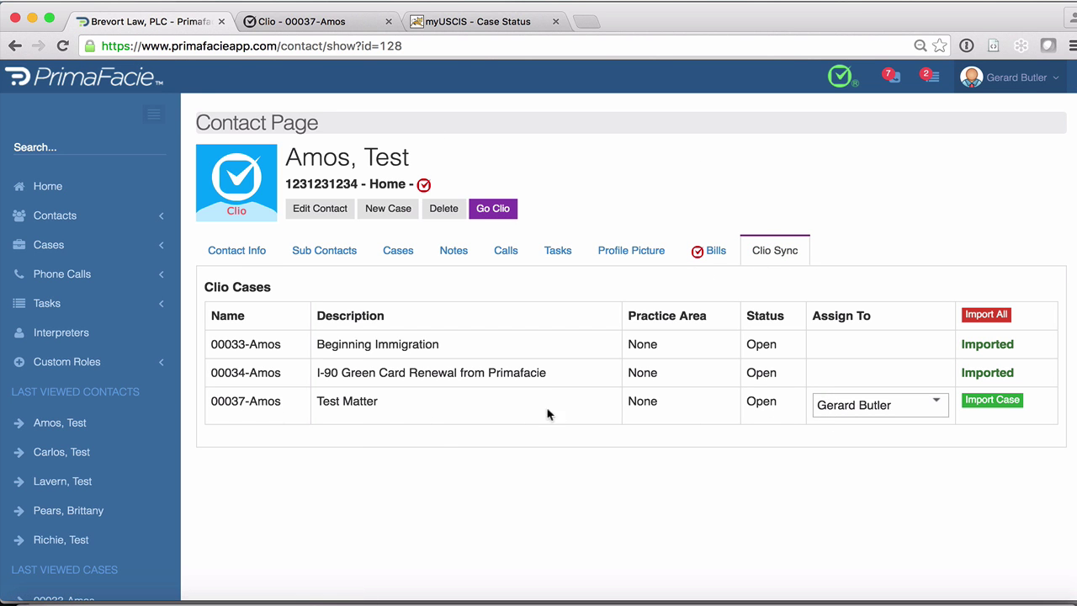
click(939, 408)
click(940, 409)
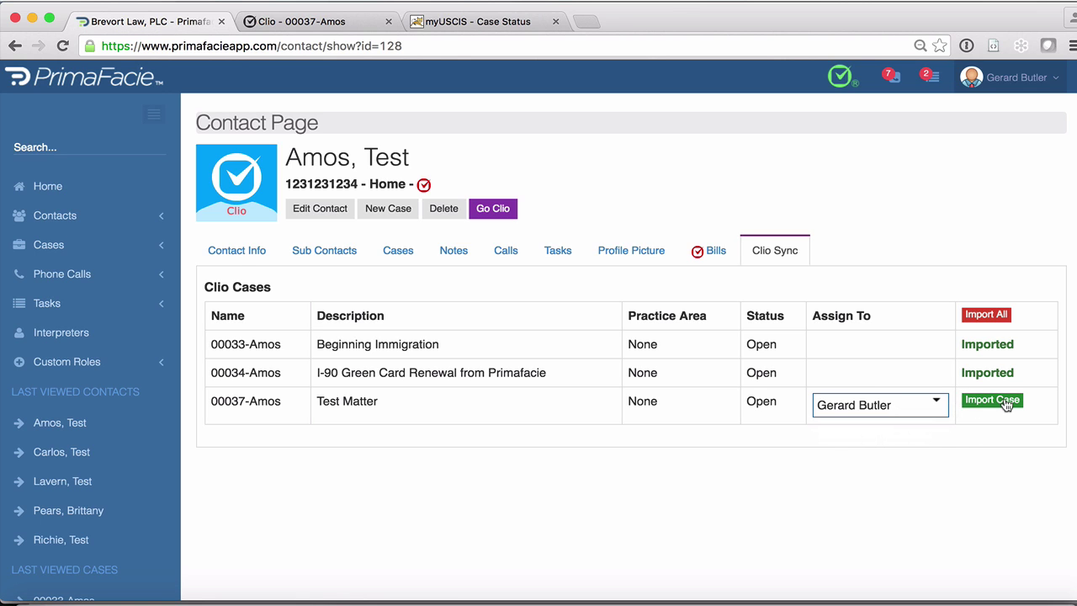
click(993, 400)
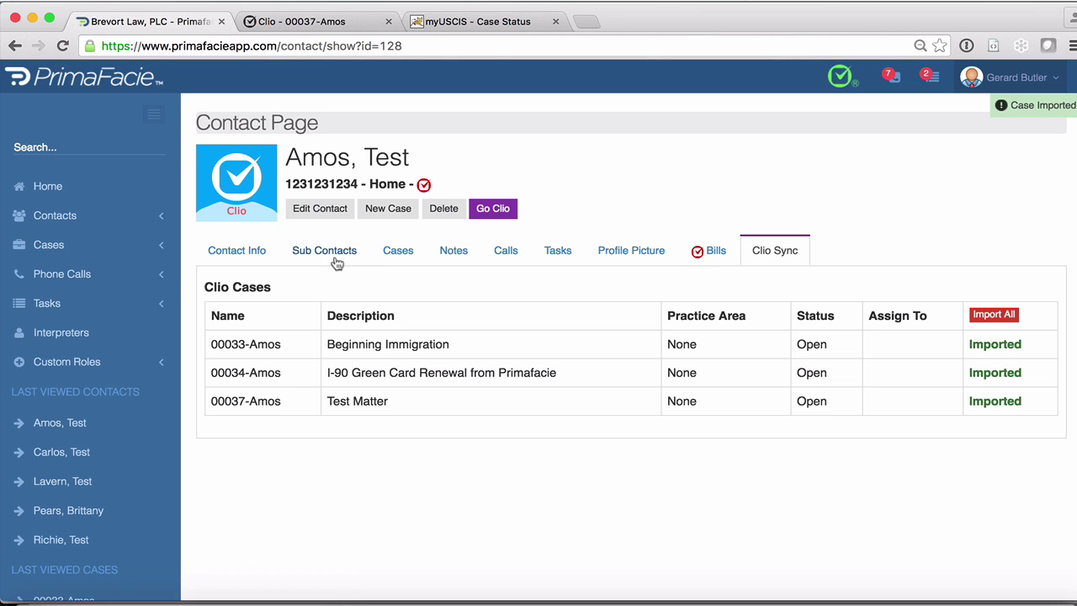
Step: Refresh the Cases tab to confirm three cases, then open the I-130 case 00033
click(393, 253)
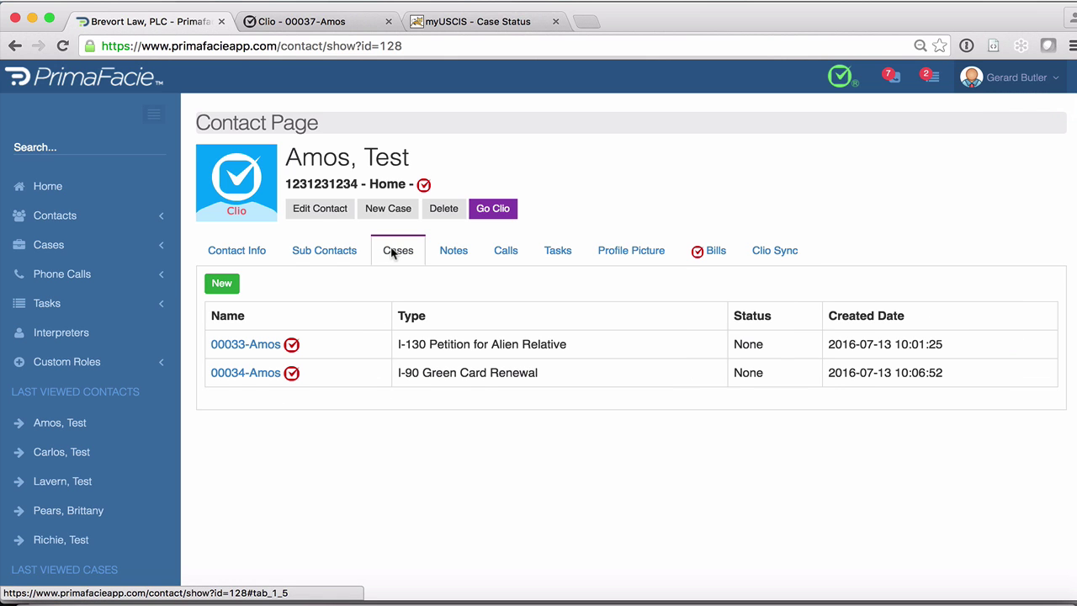
click(64, 45)
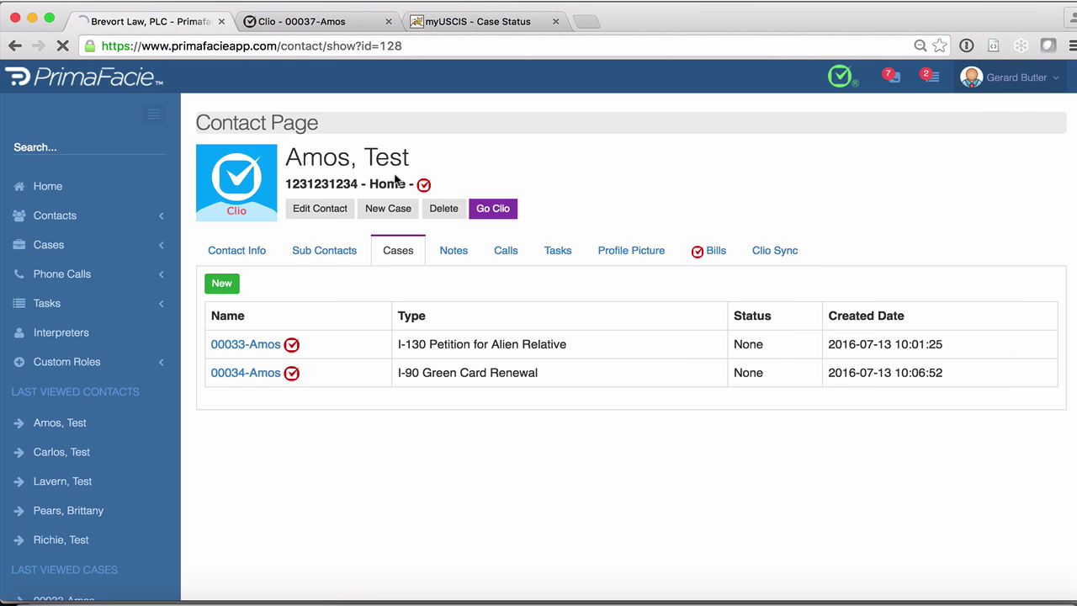
click(400, 254)
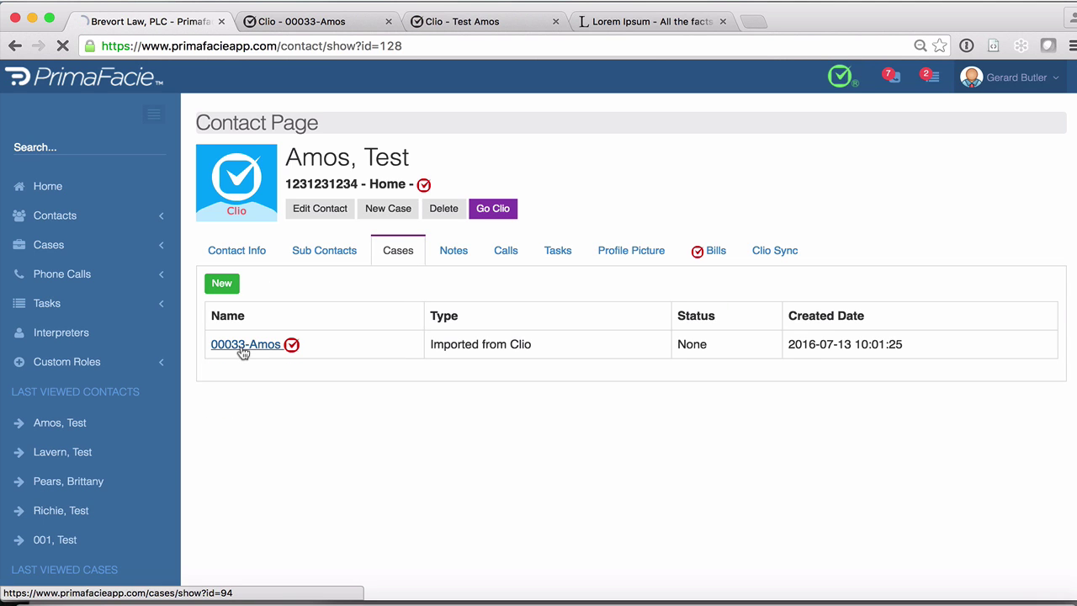
click(241, 344)
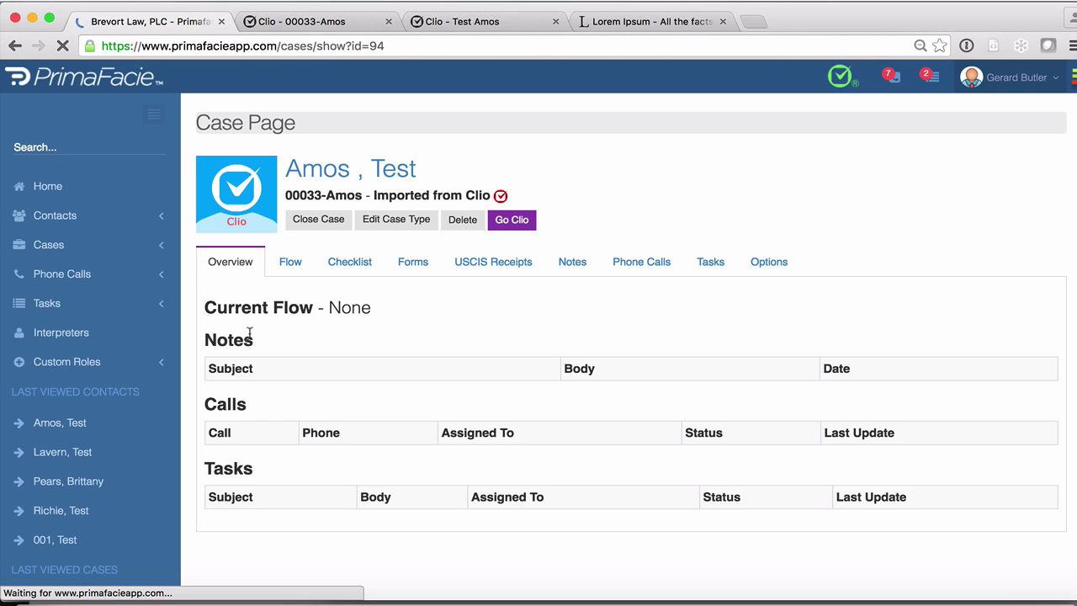
Step: Review case 00033's Flow, Checklist, Forms and USCIS Receipts tabs, then bring up Edit Case Type
click(292, 267)
click(364, 265)
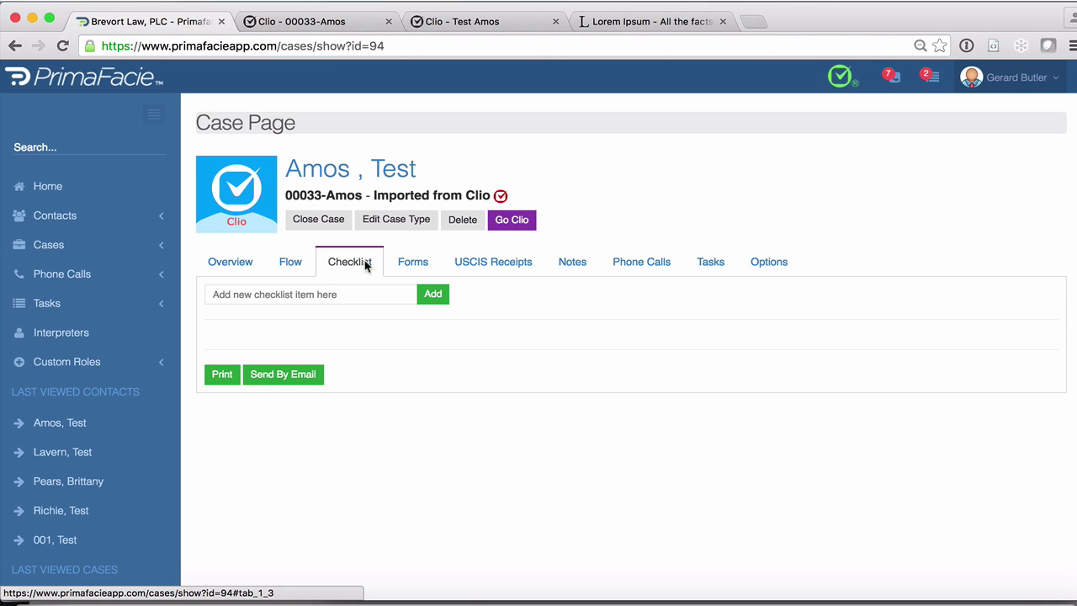
click(412, 265)
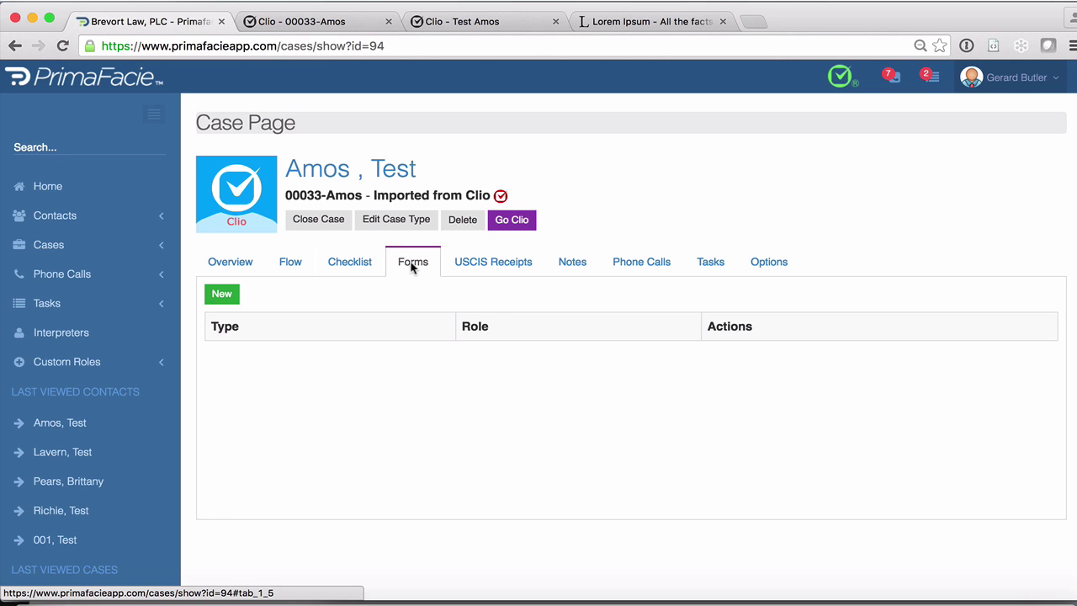
click(487, 268)
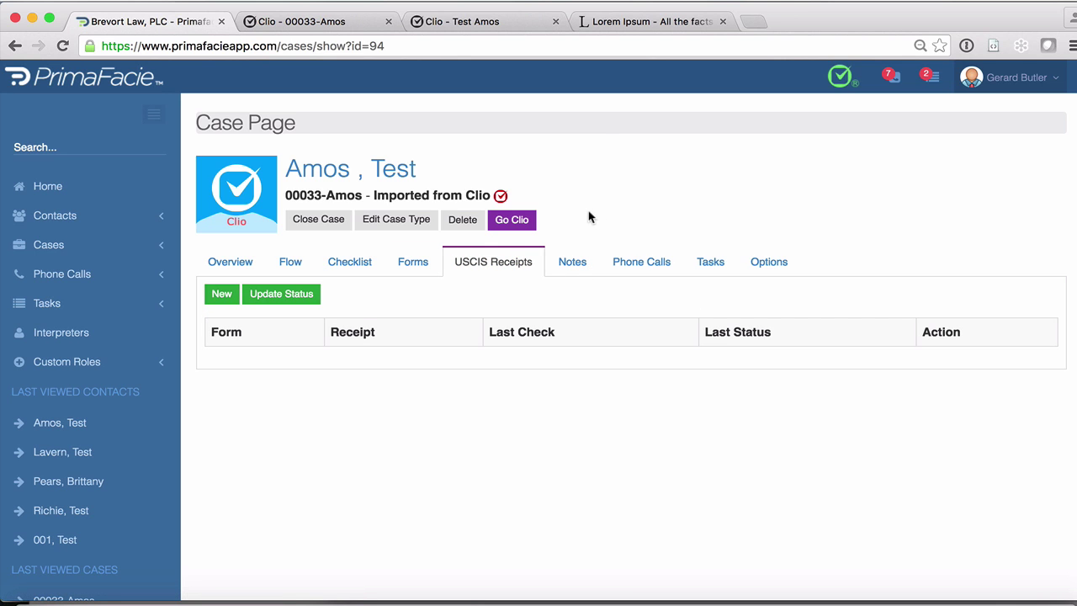
click(232, 264)
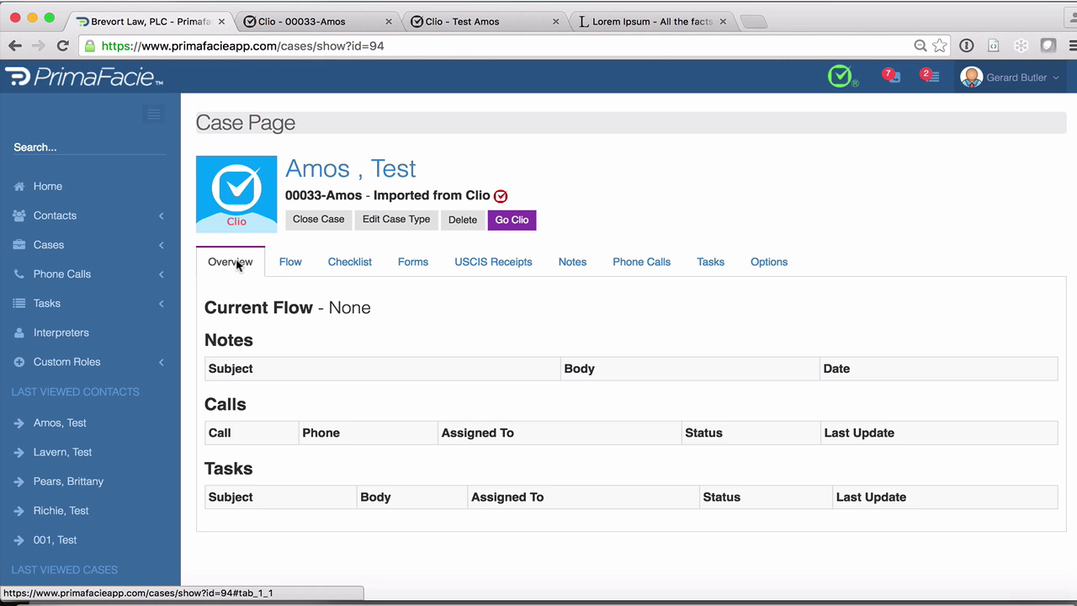
click(291, 266)
click(333, 264)
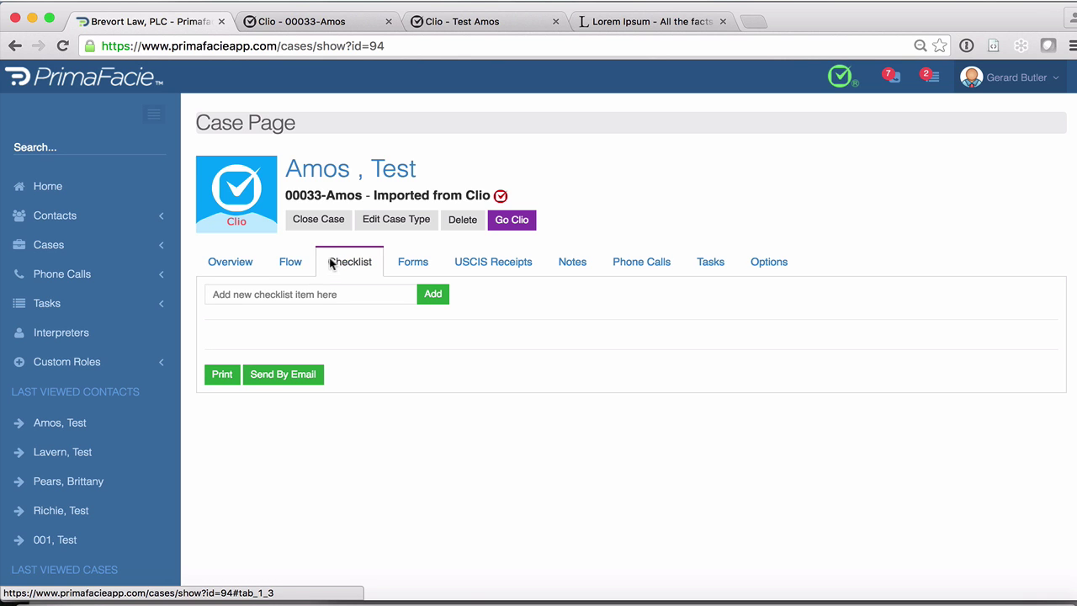
click(411, 263)
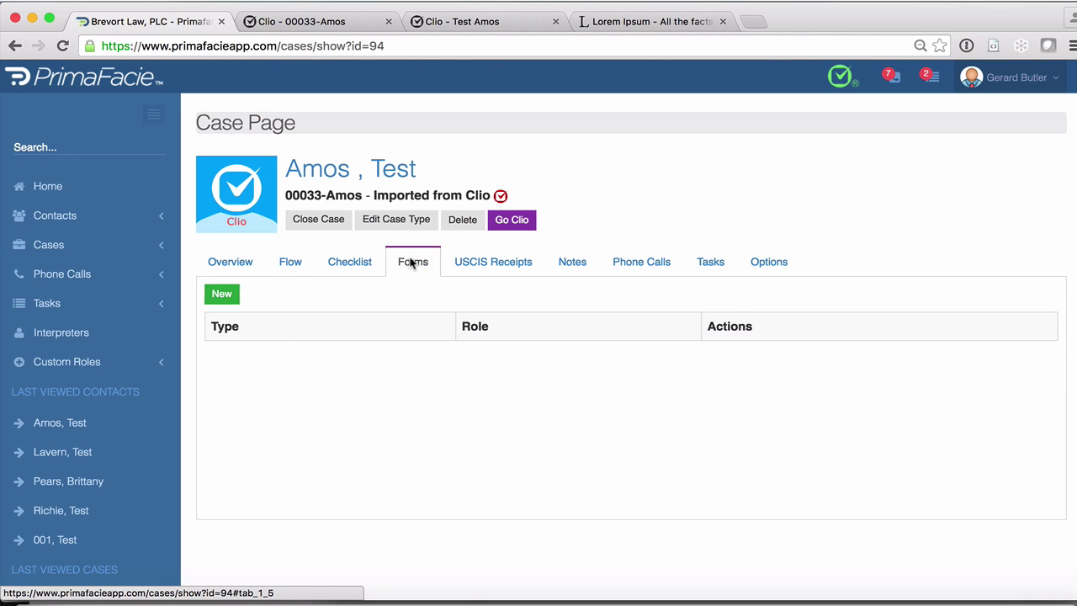
click(393, 219)
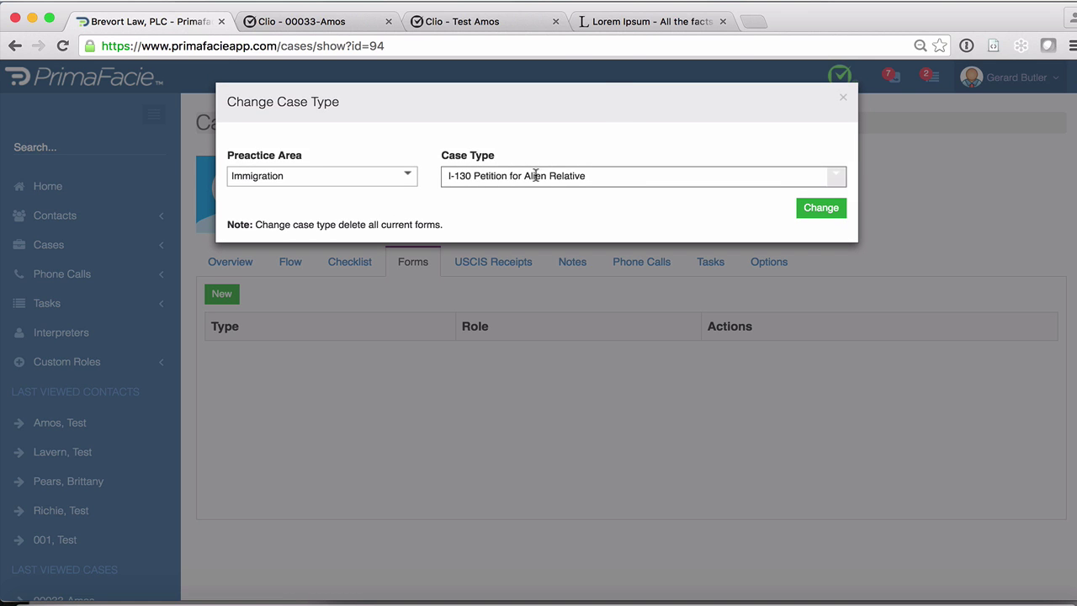
Step: Confirm Immigration / I-130 Petition for Alien Relative as the case type, starting the Provide Checklist flow
click(623, 178)
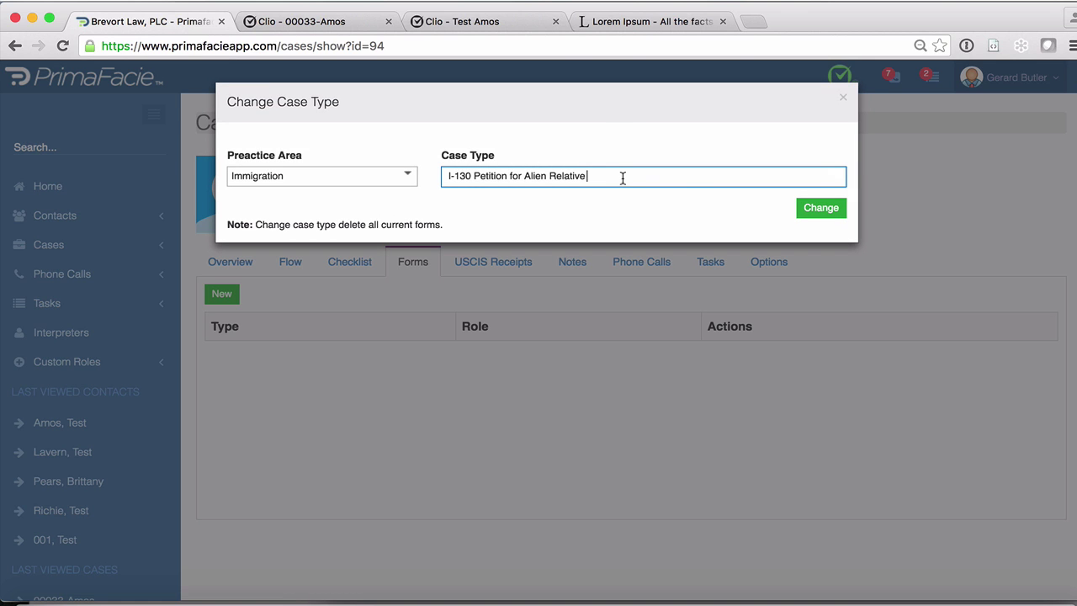
click(821, 210)
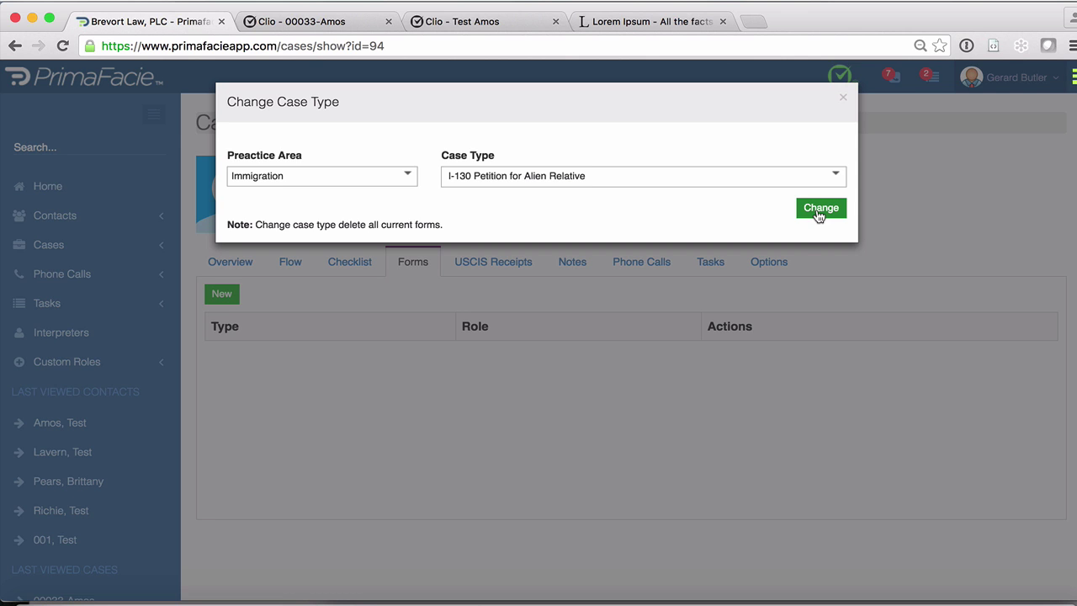
click(819, 213)
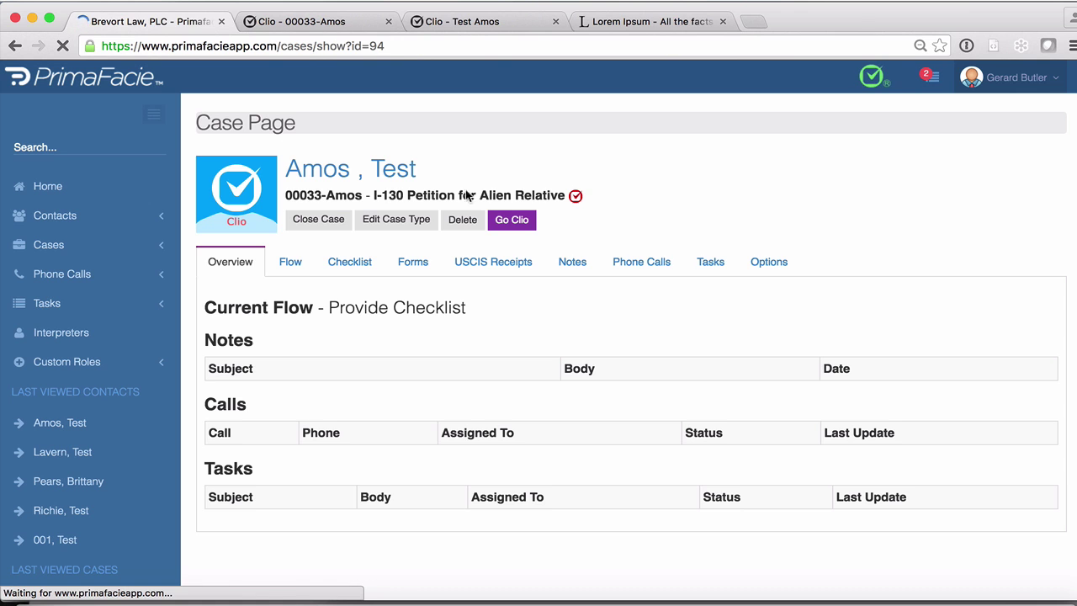
Step: Check off the five flow steps from Provide Checklist through Obtain Signatures
click(290, 262)
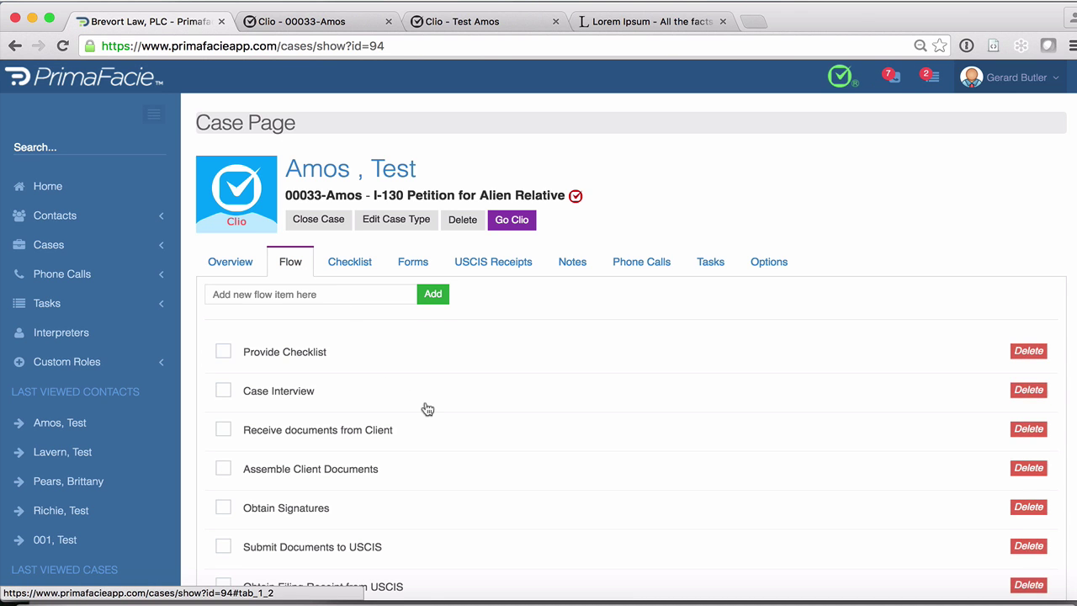
scroll(428, 407, down, 1)
scroll(427, 407, down, 2)
click(223, 293)
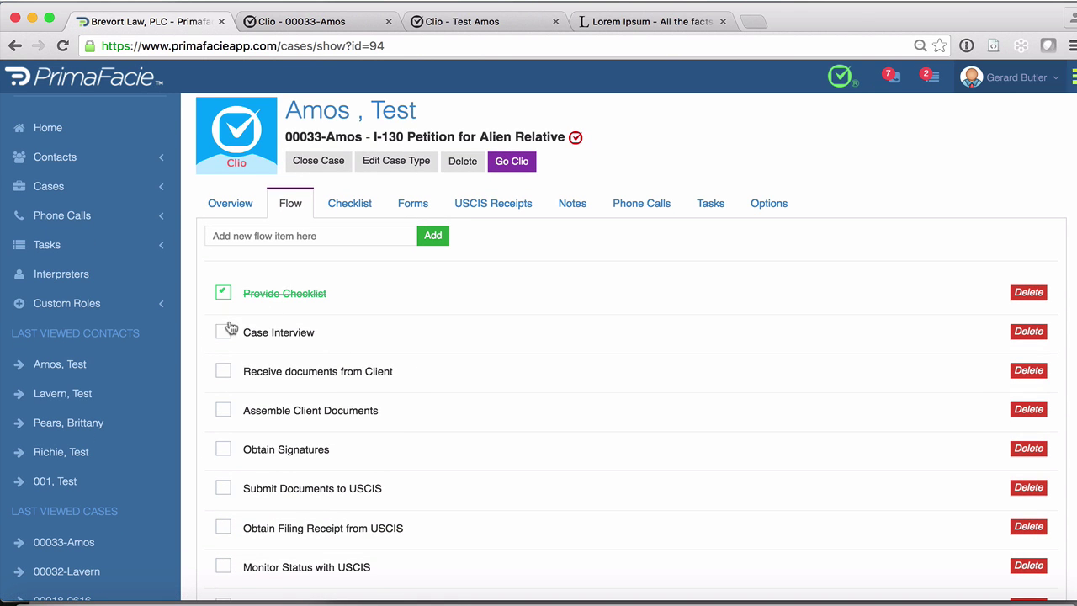
click(223, 332)
click(224, 371)
click(223, 410)
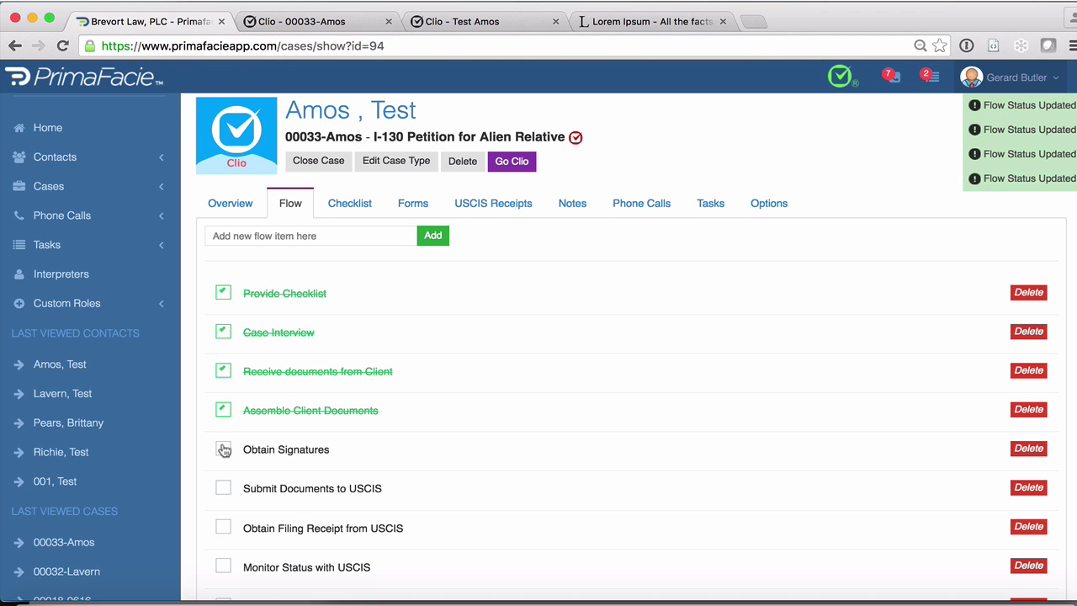
click(223, 449)
Step: Return to the top of the flow list and show the case's document checklist
scroll(433, 391, down, 4)
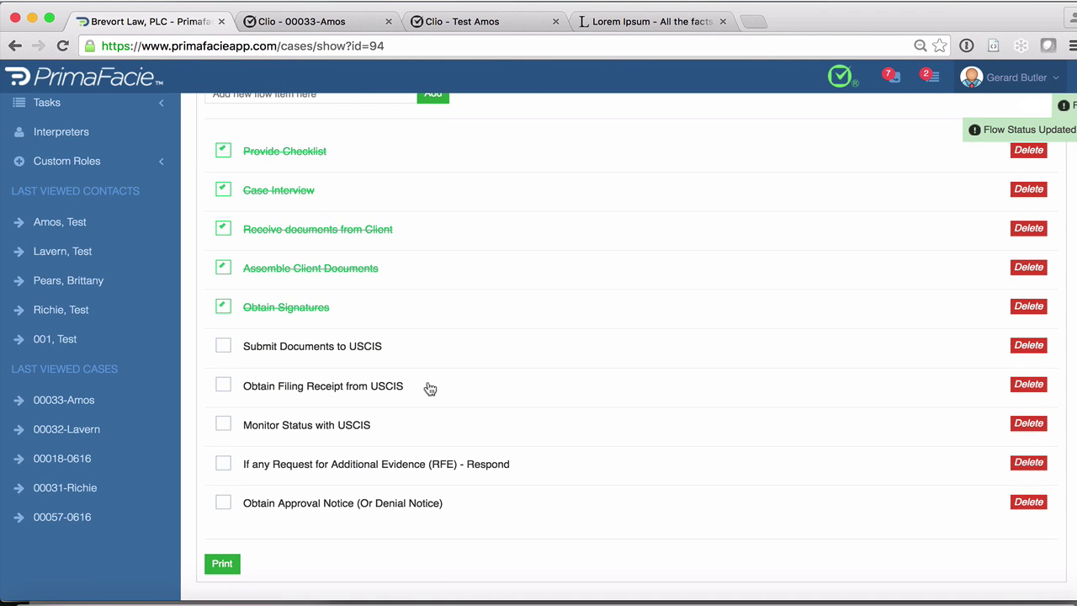
scroll(425, 387, up, 6)
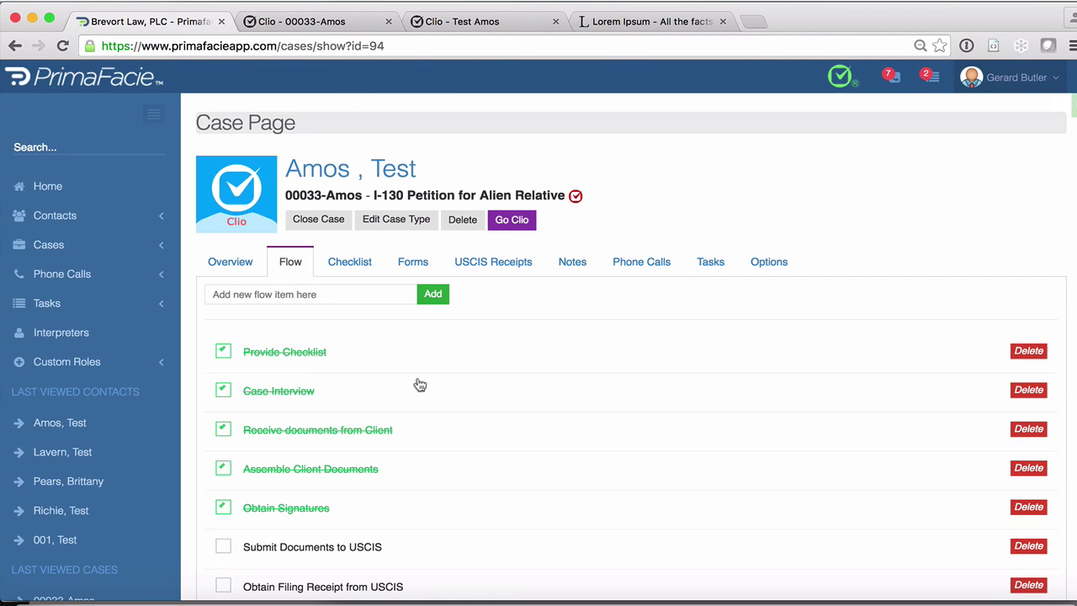
click(357, 264)
Step: Check off Attorney's Fees, filing fee, marriage certificate, both passport photos and affidavits
scroll(462, 334, down, 3)
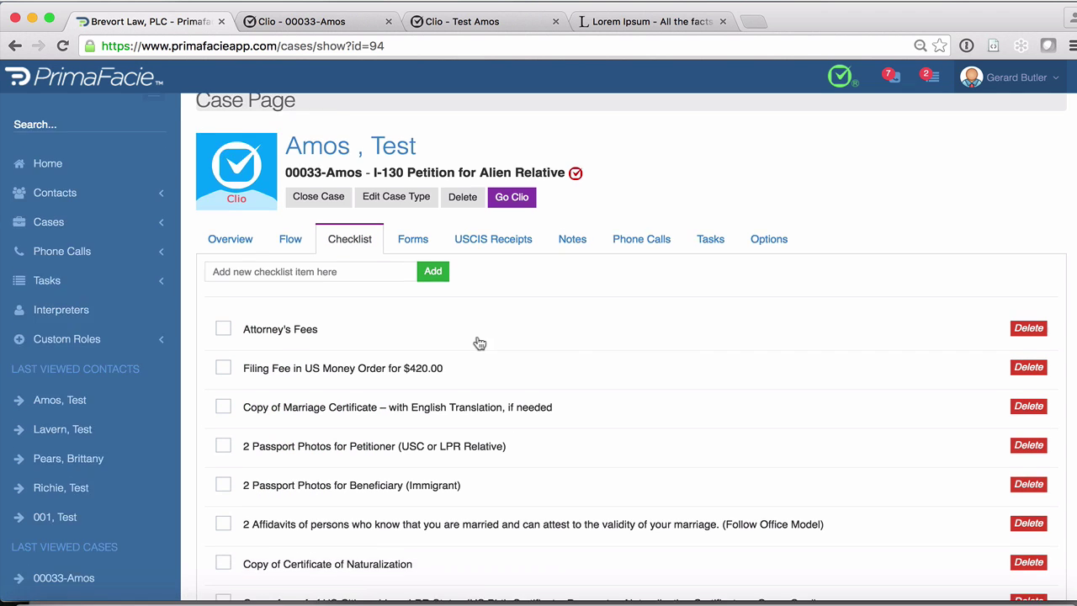
click(223, 228)
click(223, 266)
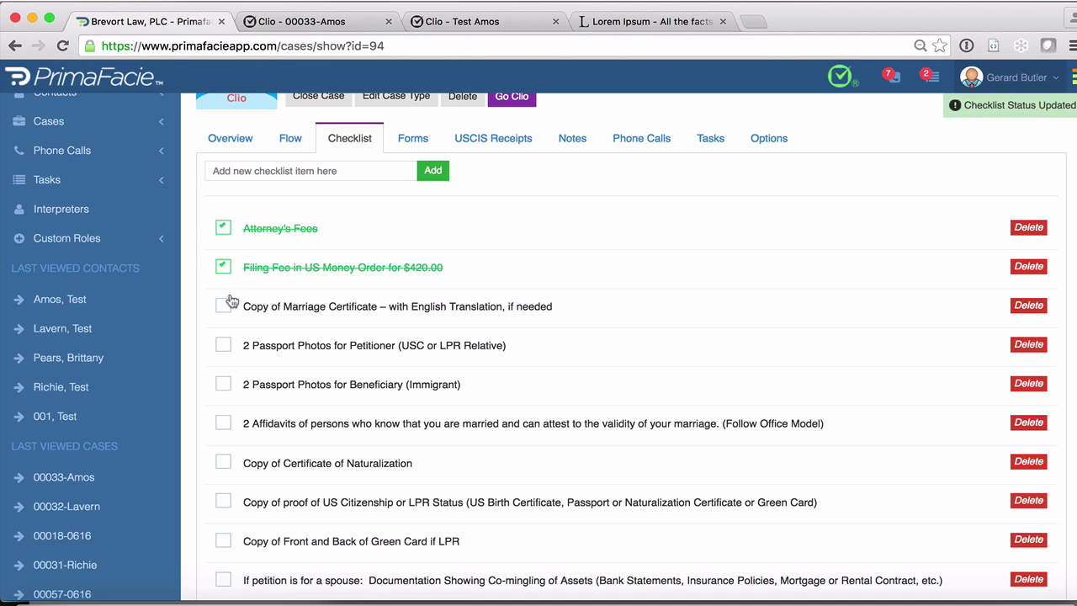
click(223, 305)
click(223, 344)
click(223, 383)
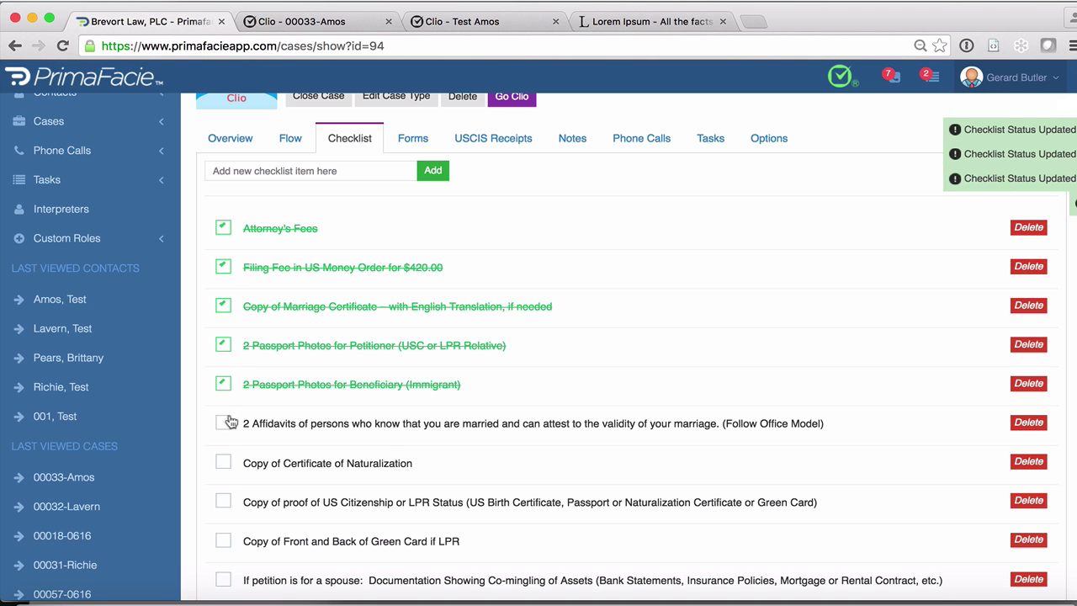
click(223, 423)
Step: Email the checklist status to the client with Send By Email
scroll(477, 423, down, 1)
scroll(476, 423, down, 7)
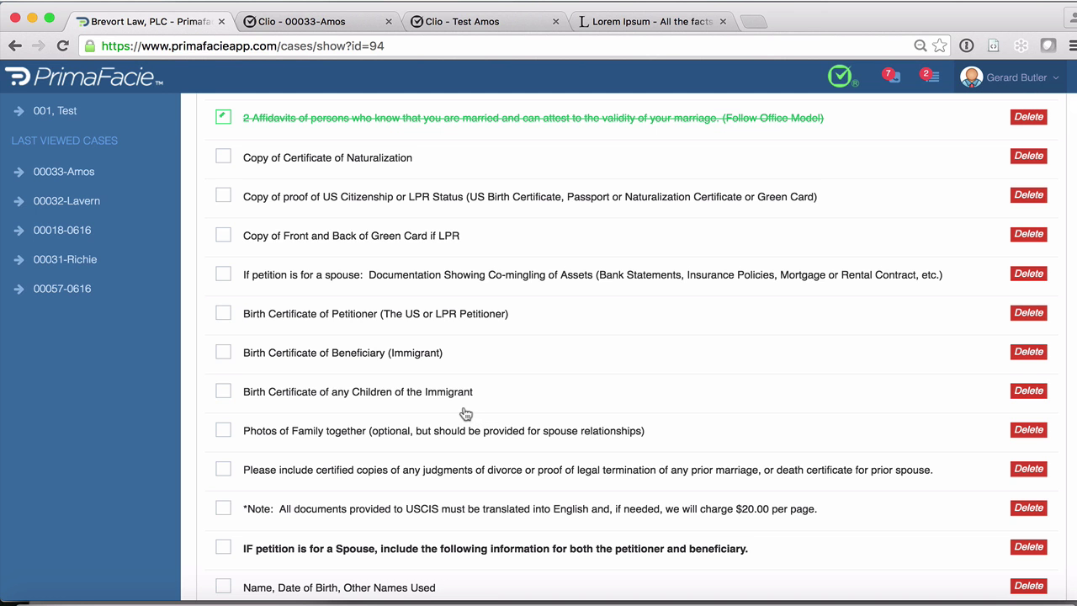
scroll(465, 413, up, 3)
scroll(466, 410, down, 10)
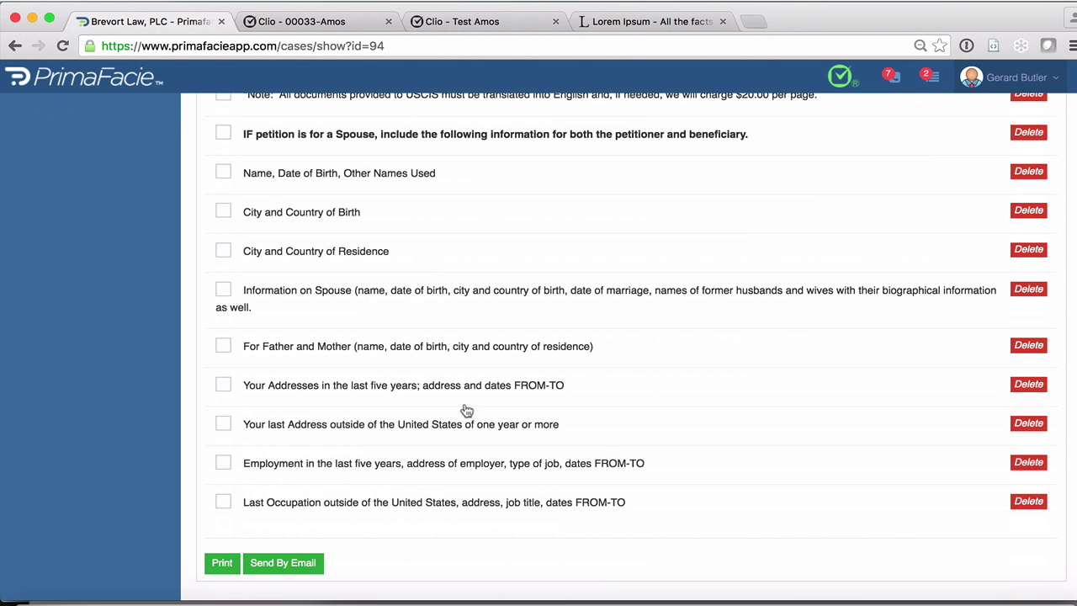
click(282, 563)
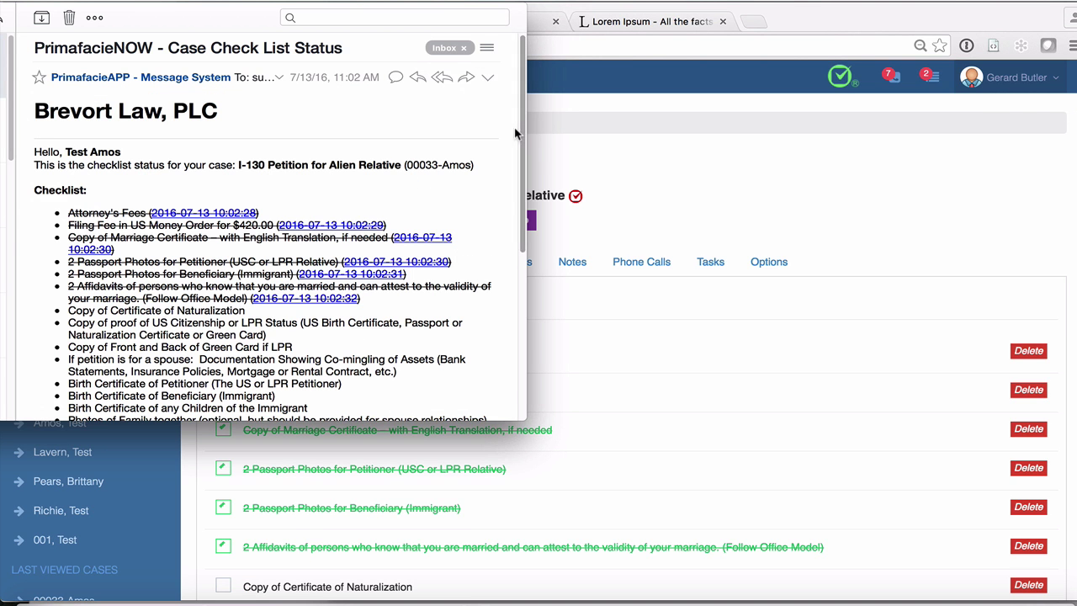
Step: Read the PrimafacieNOW Case Check List Status email's struck-through items, then close it
drag(521, 132, 519, 221)
scroll(519, 221, down, 5)
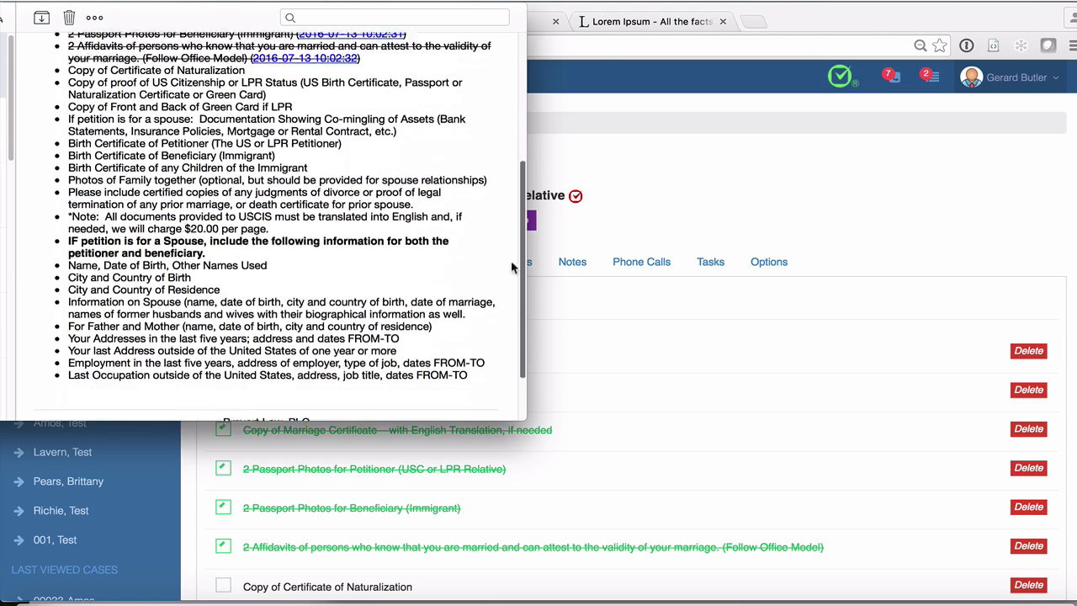
scroll(519, 221, up, 10)
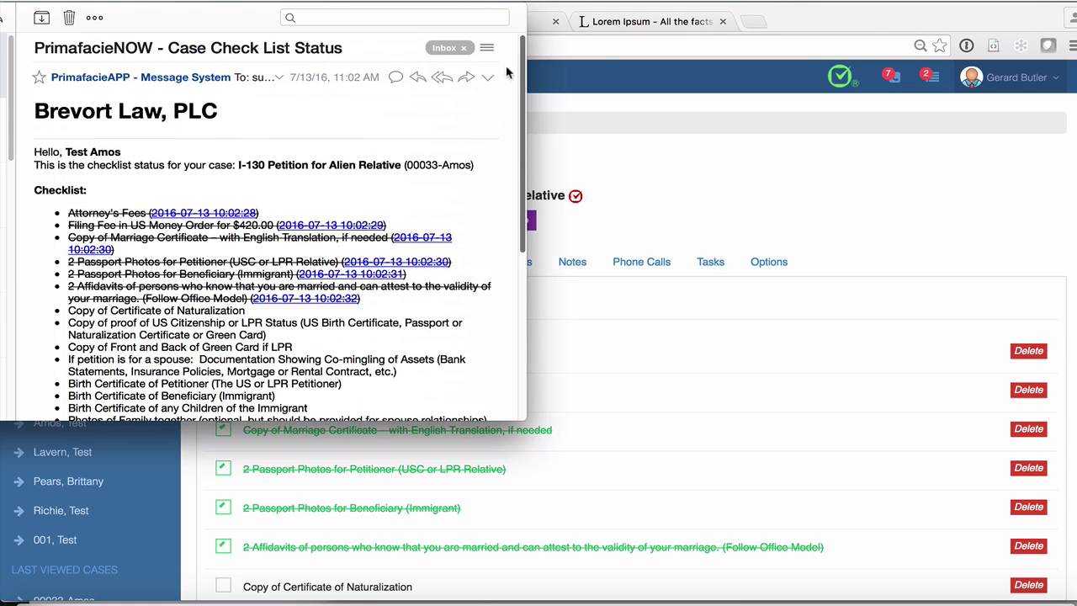
click(6, 14)
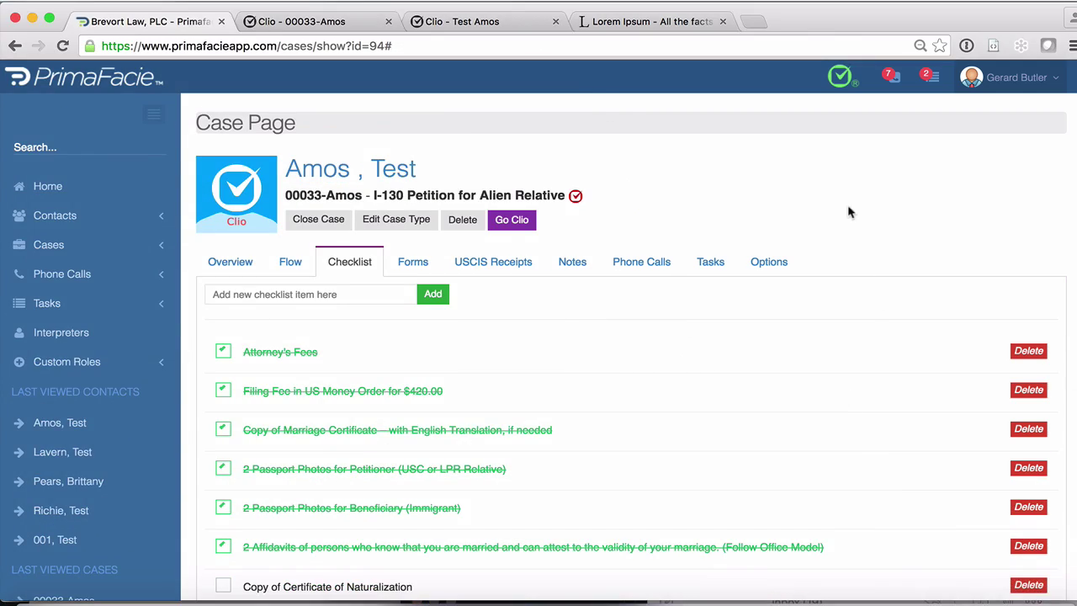
Step: Show case 00033's Forms tab and its table of G-28 and G-325A forms for Test Amos
click(418, 265)
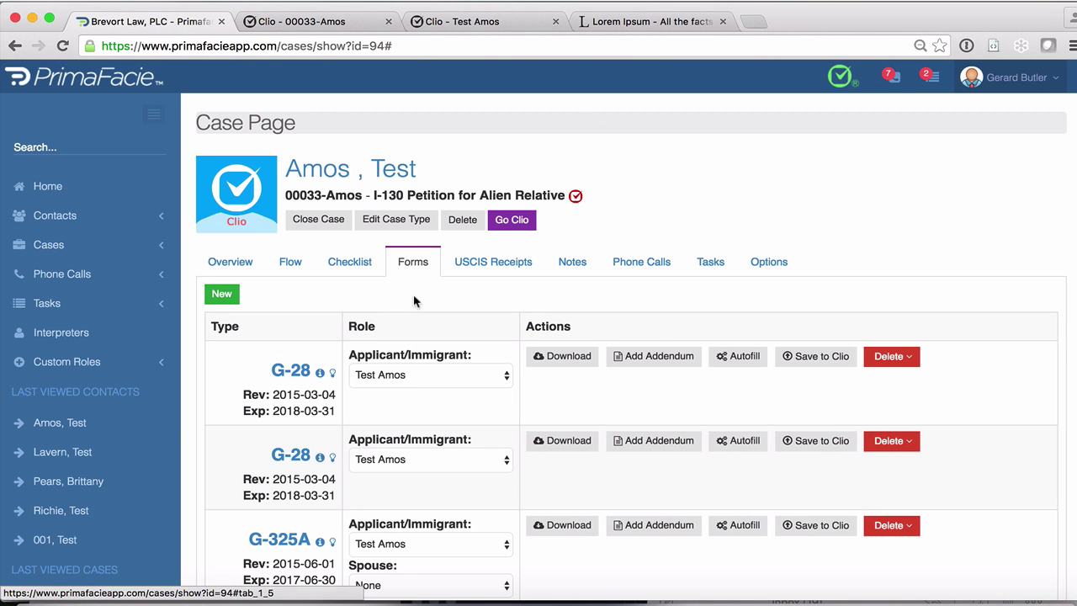
scroll(414, 303, down, 3)
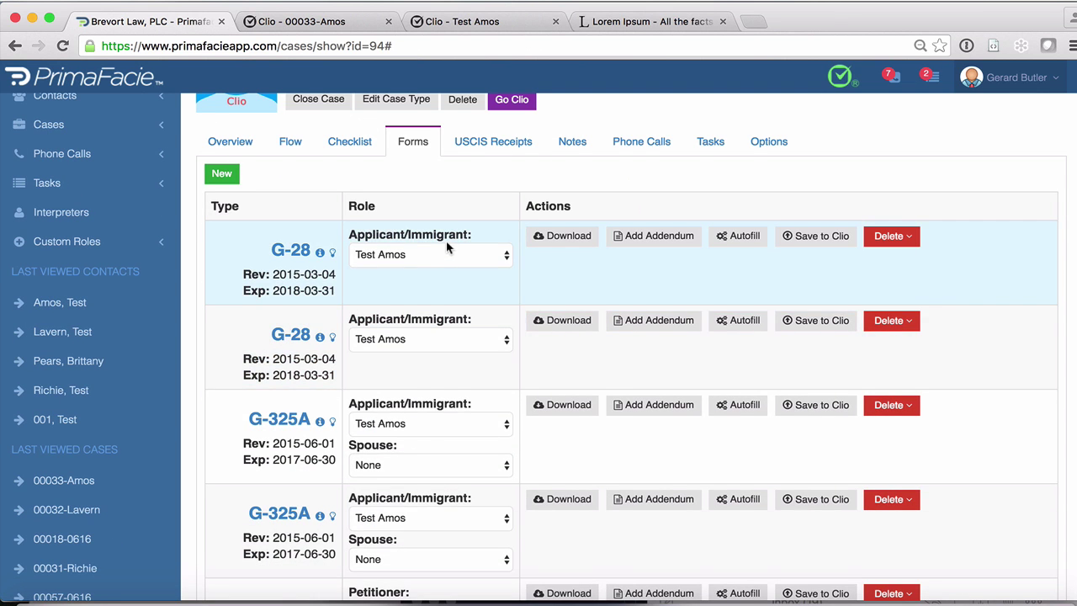
scroll(456, 275, up, 3)
scroll(456, 275, down, 3)
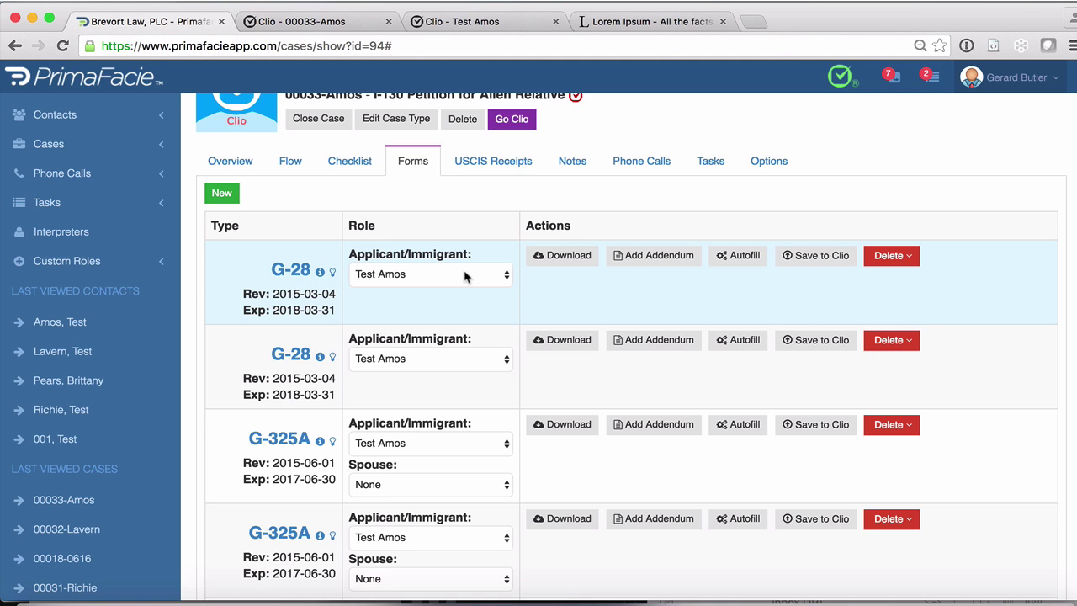
Step: Enter I-130 as the form number in field 1.b of the first G-28
click(286, 269)
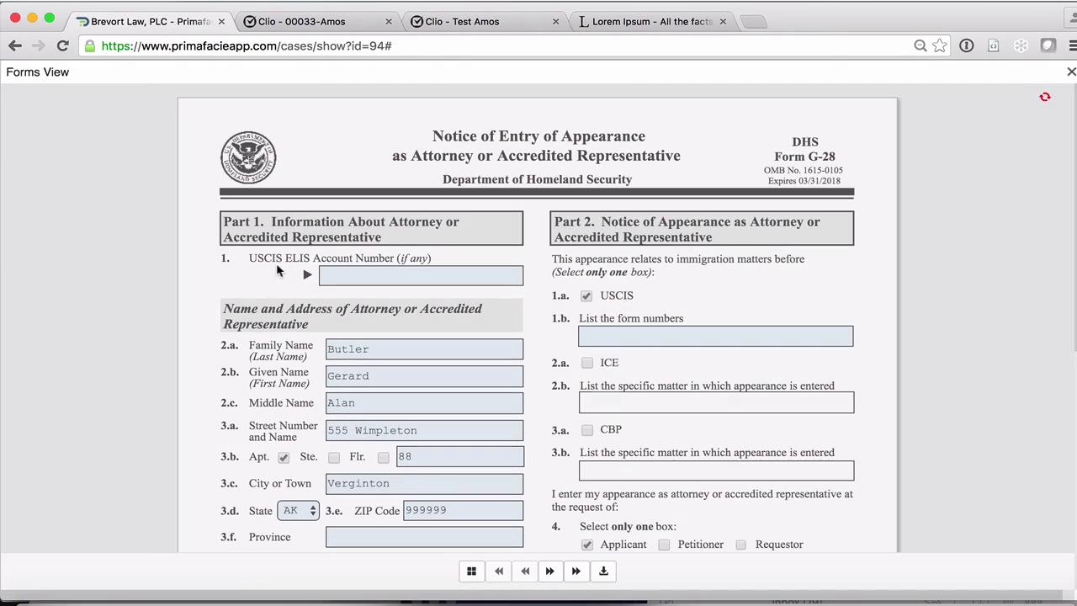
click(591, 338)
scroll(592, 339, down, 5)
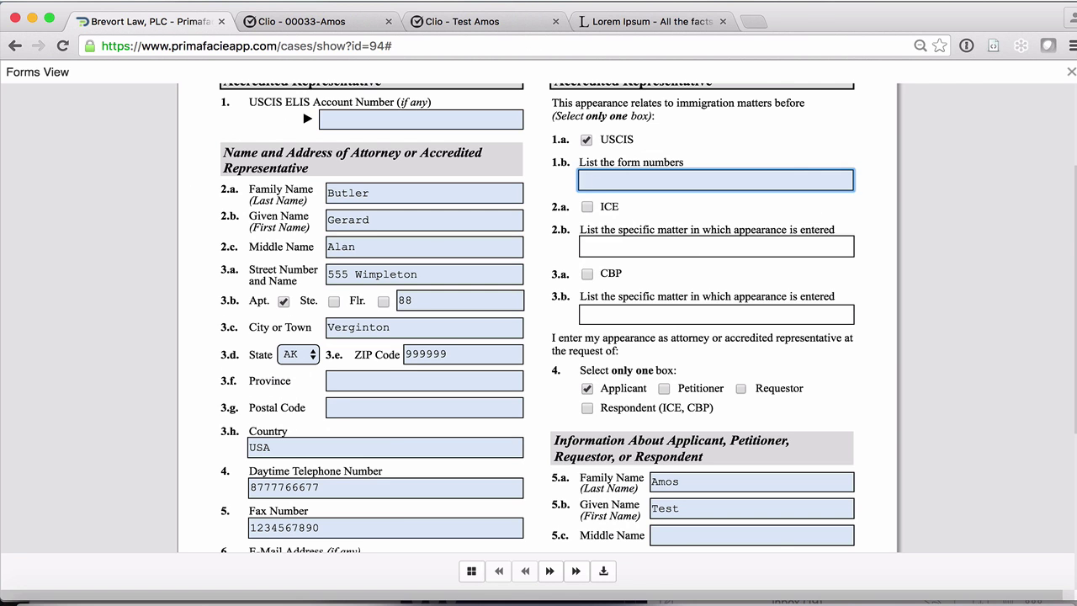
text(I-130)
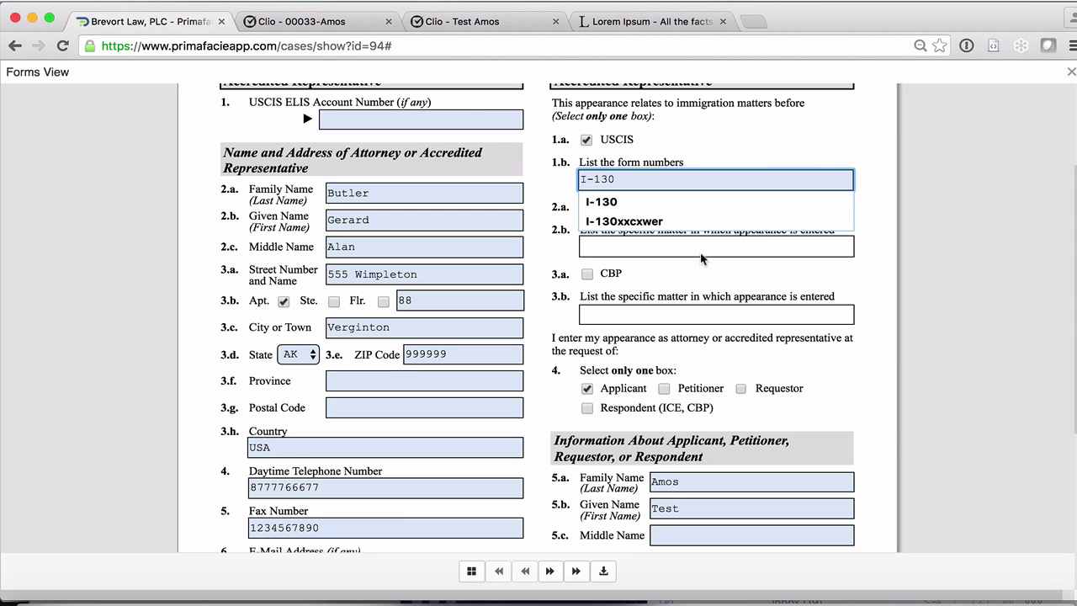
click(707, 281)
Step: Browse the G-28's pages and thumbnails, then close Forms View back to the forms list
scroll(711, 286, down, 8)
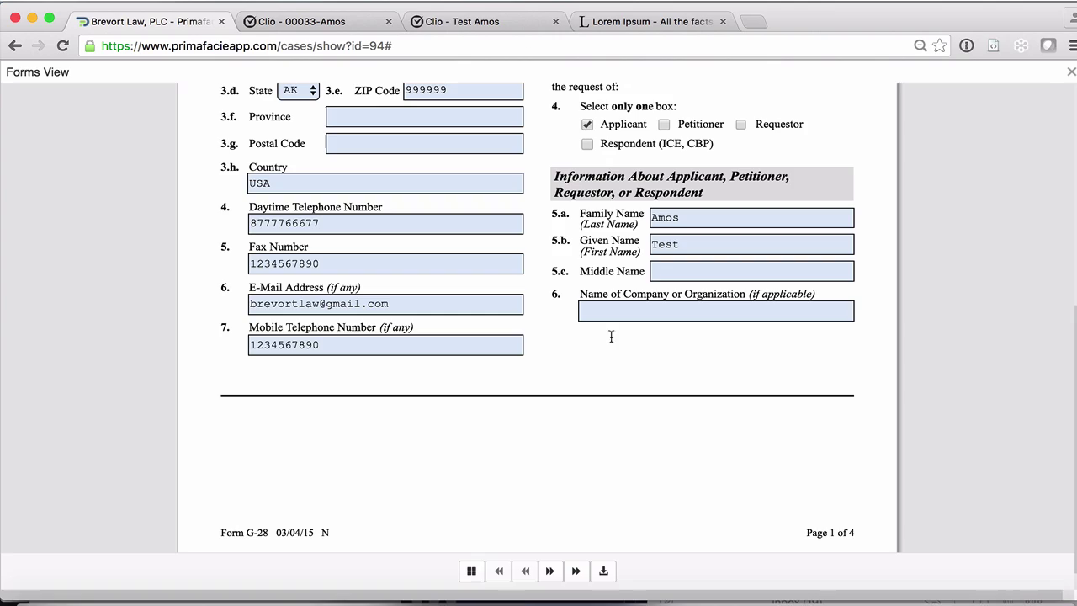
click(549, 571)
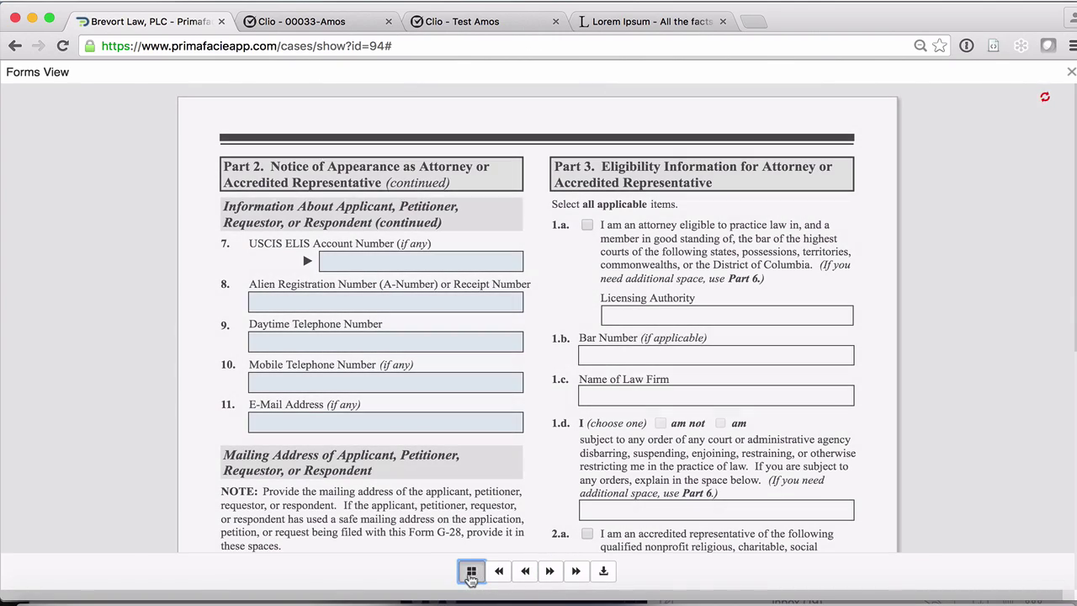
click(472, 572)
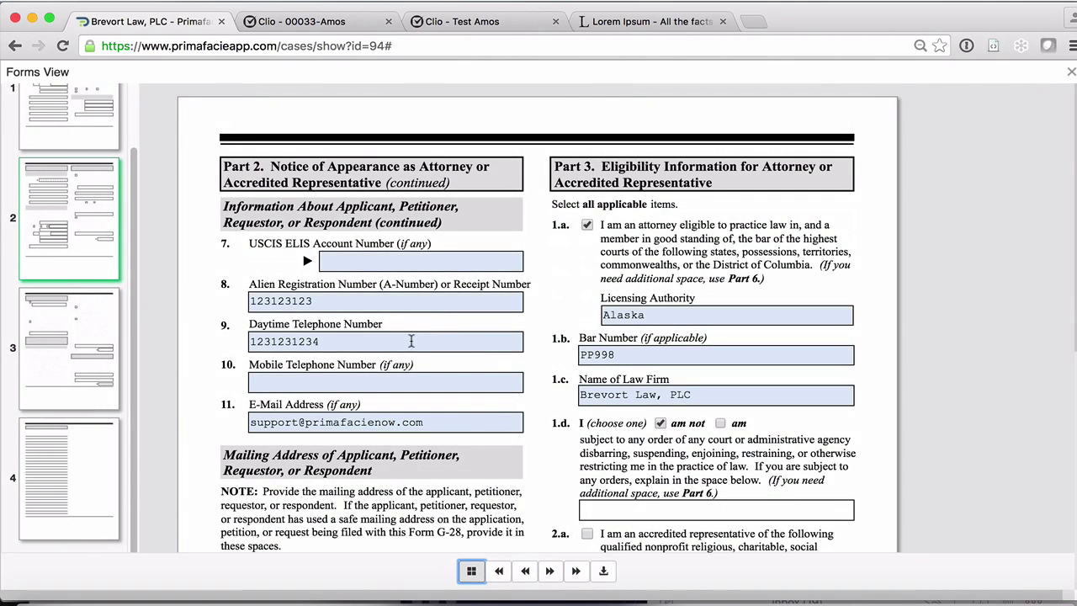
scroll(412, 340, down, 9)
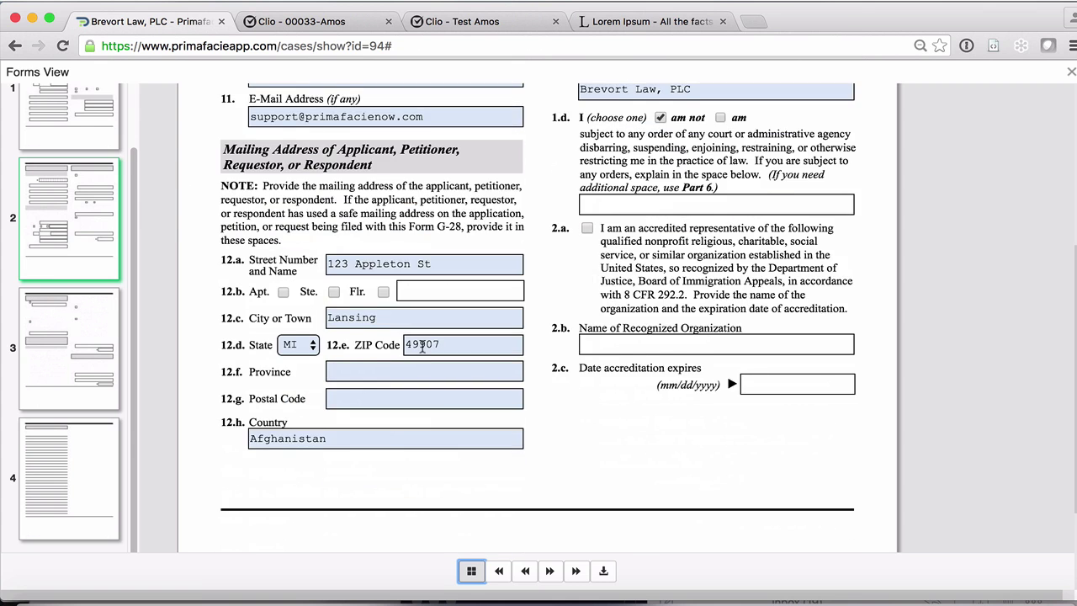
scroll(423, 347, down, 1)
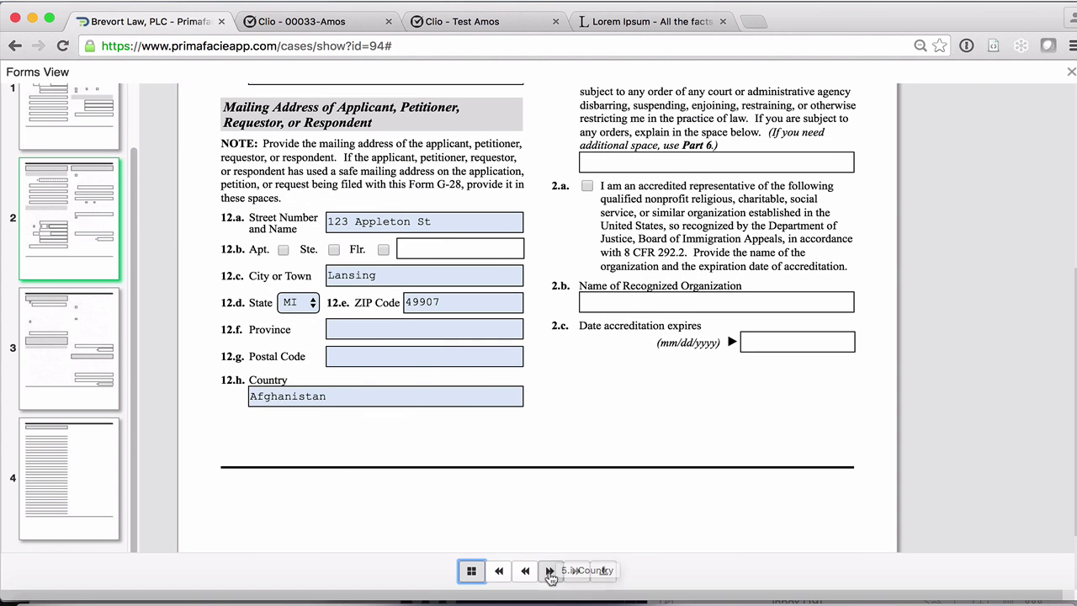
click(500, 572)
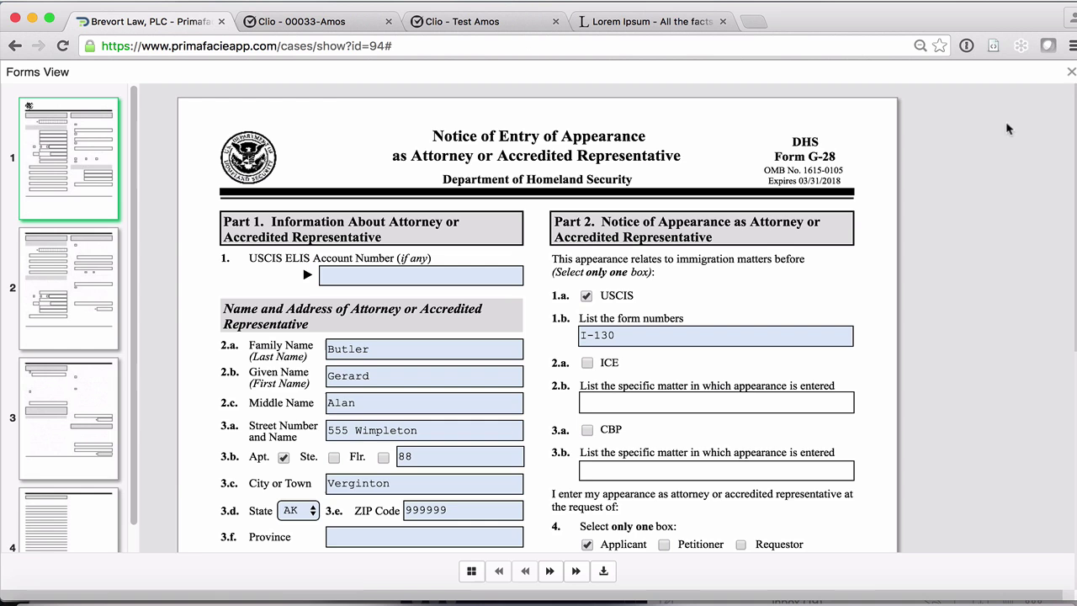
click(1073, 76)
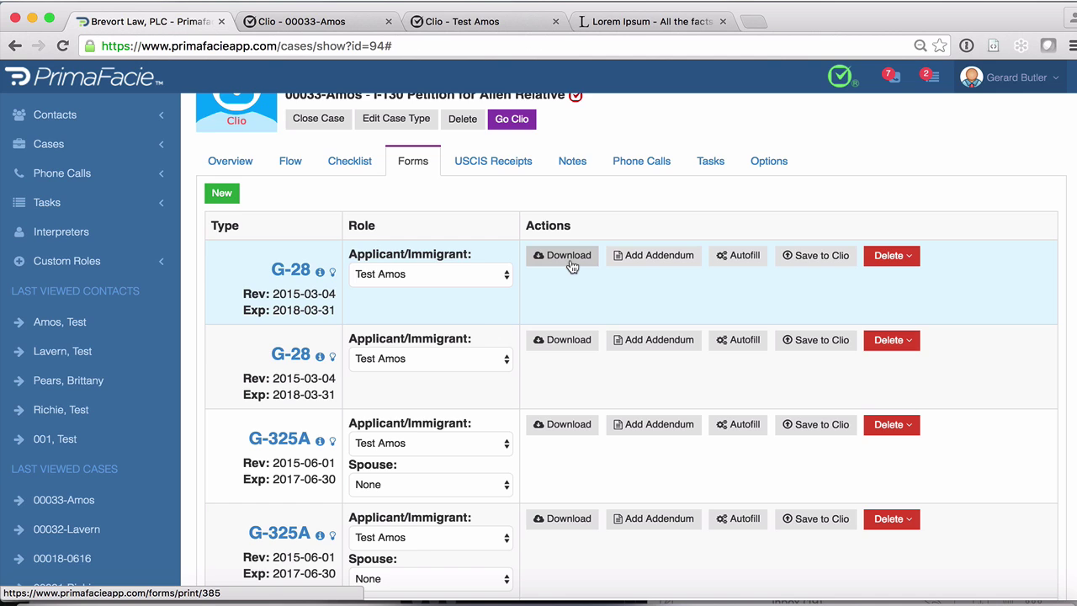
click(815, 260)
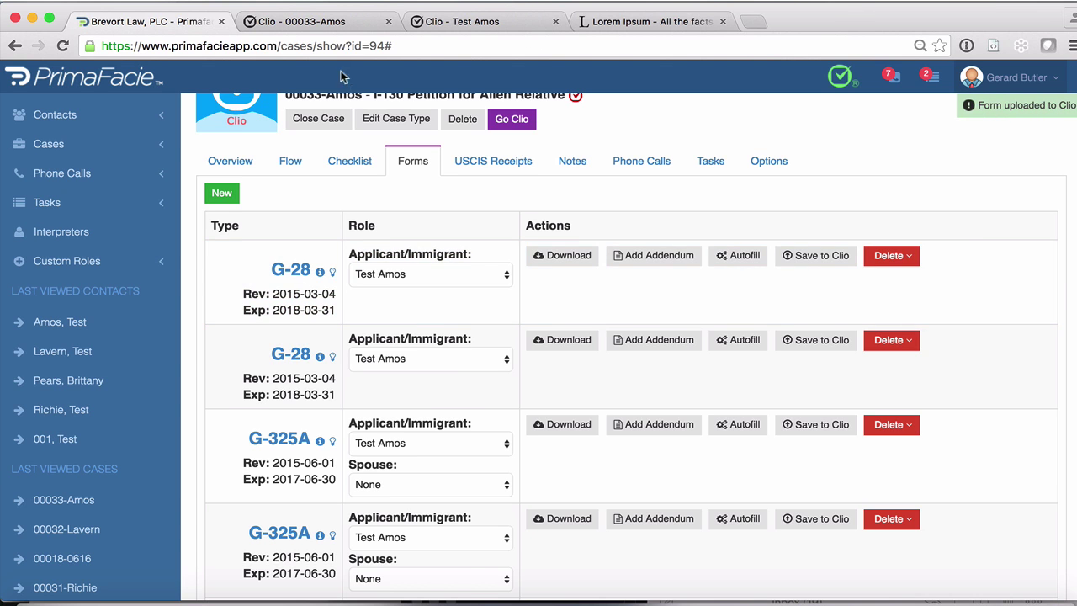
click(319, 26)
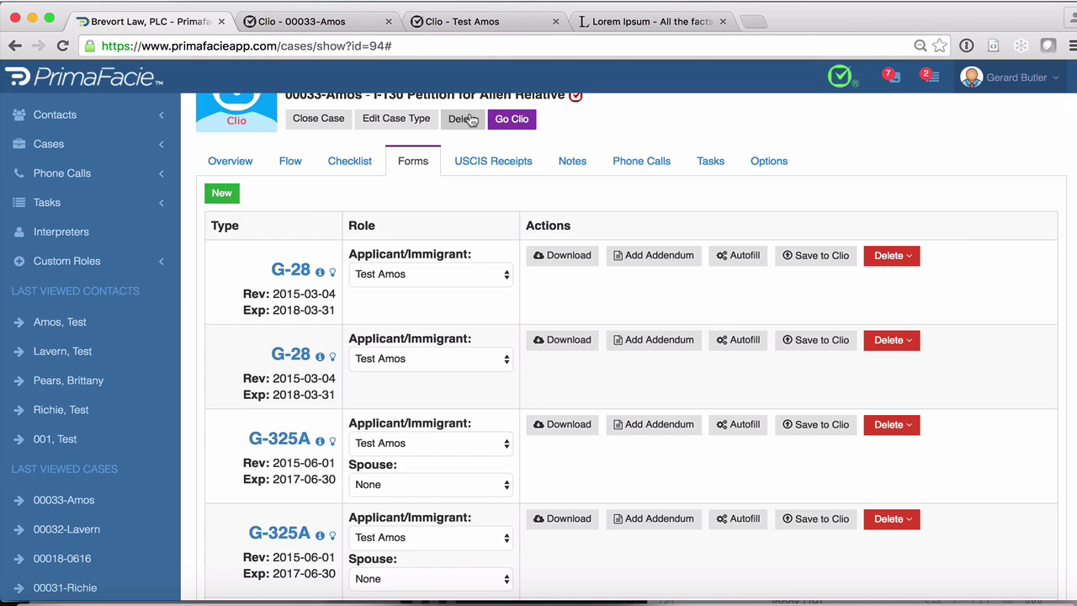
click(504, 120)
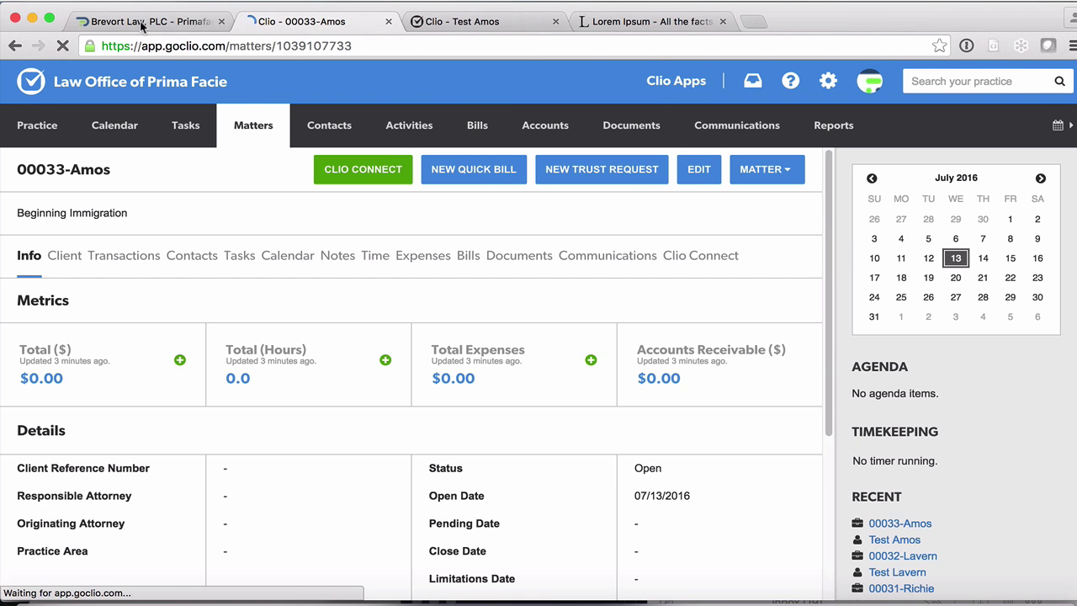
Step: Go to the 00033-Amos matter's documents and open the Primafacie Forms folder
click(150, 21)
scroll(365, 175, up, 3)
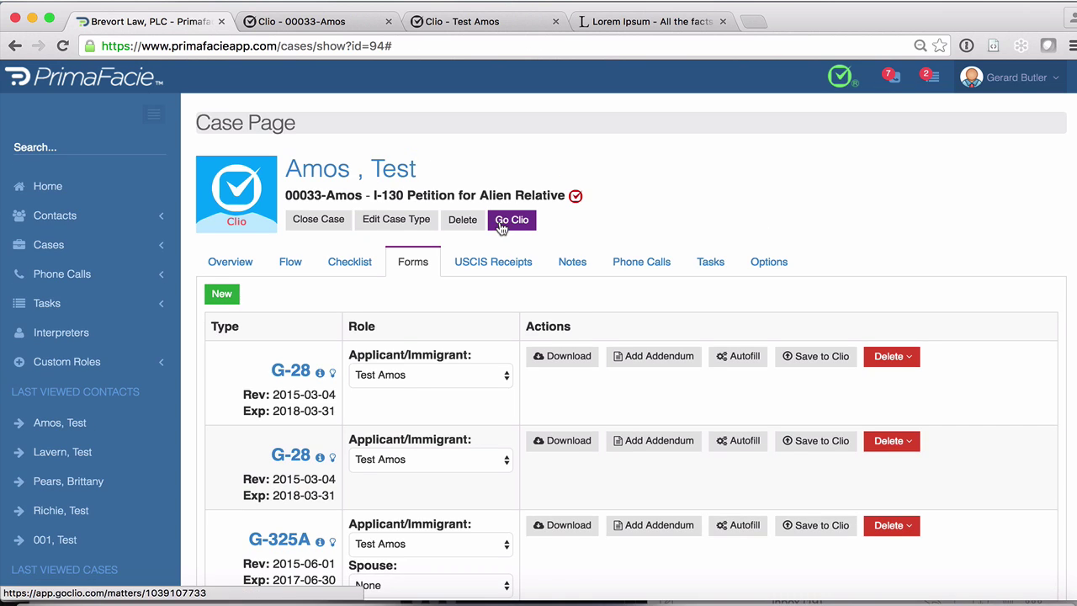
click(307, 24)
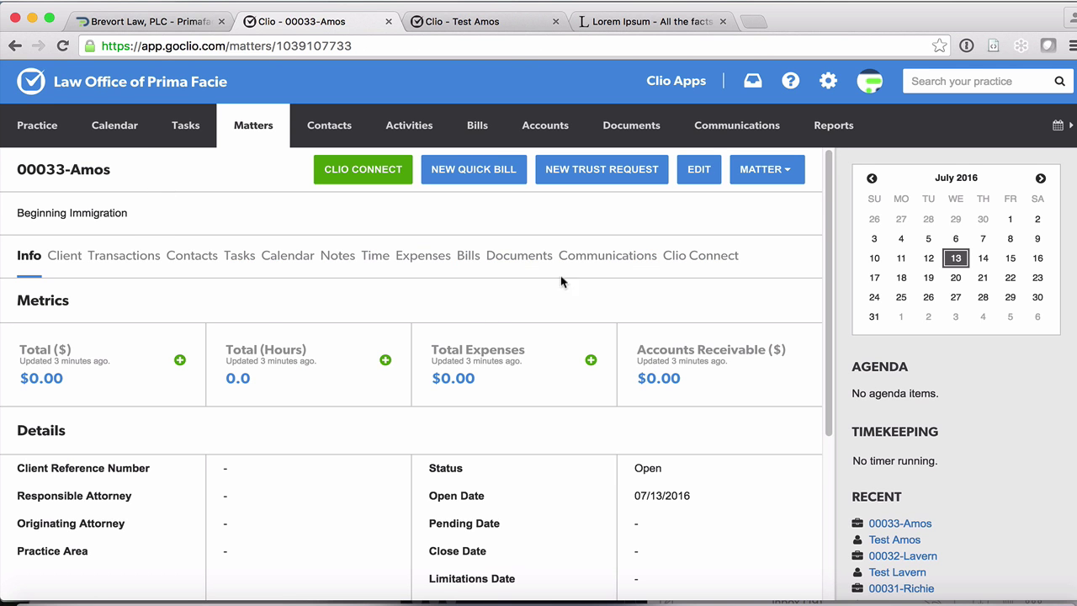
click(539, 260)
scroll(429, 367, down, 1)
scroll(429, 366, down, 3)
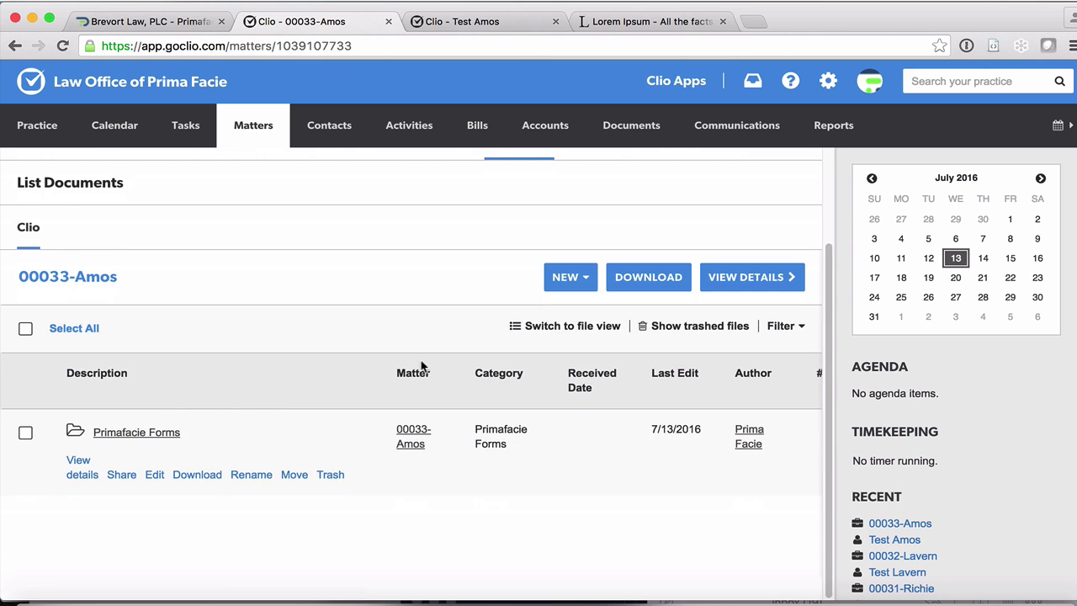
click(127, 435)
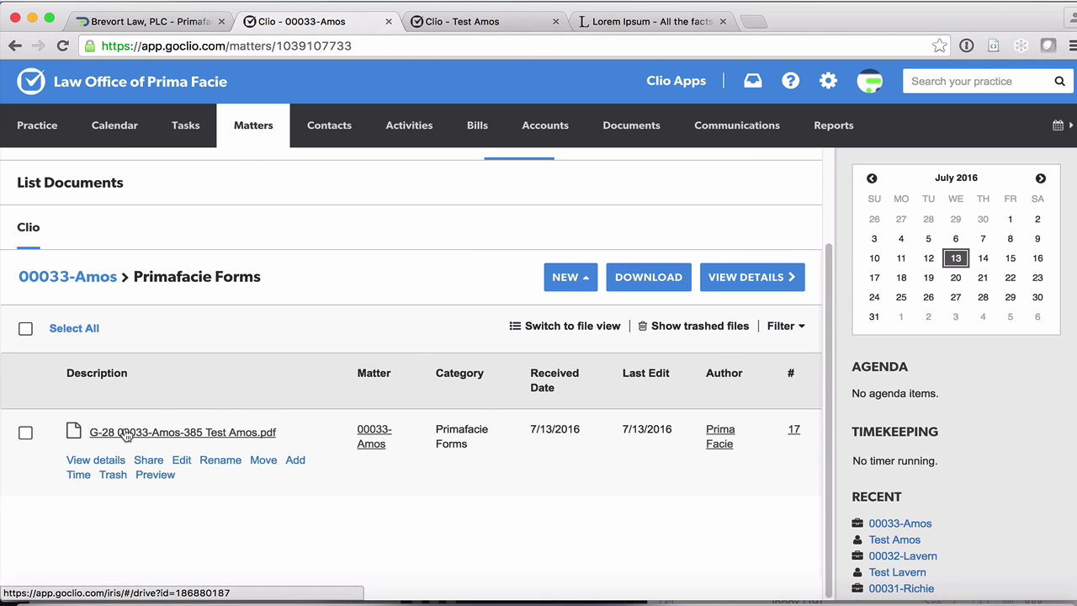
Step: Download the G-28 PDF and open it to check I-130 is listed
click(188, 434)
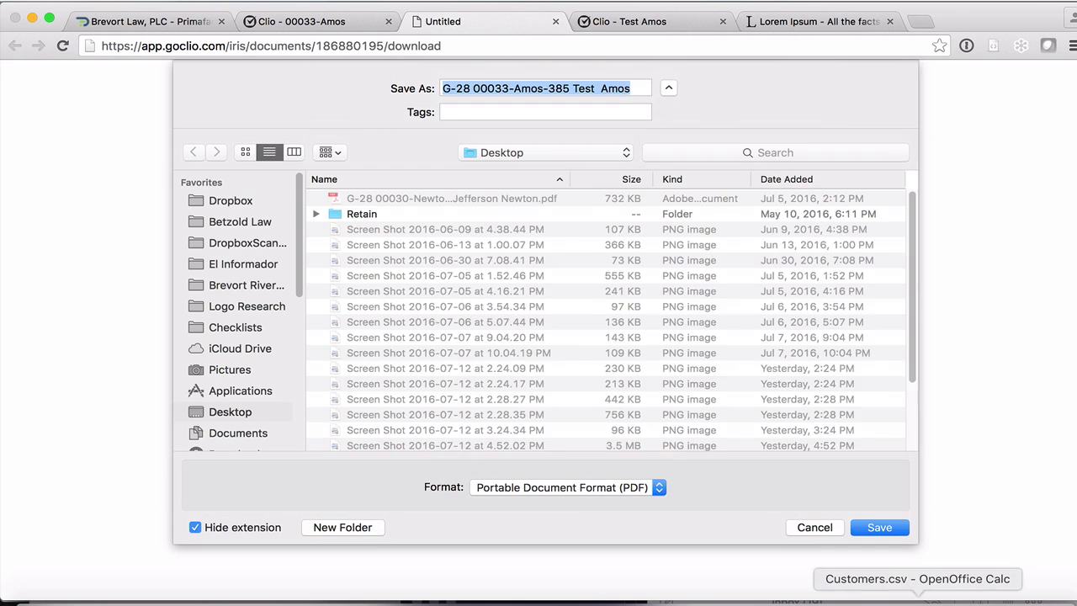
click(880, 528)
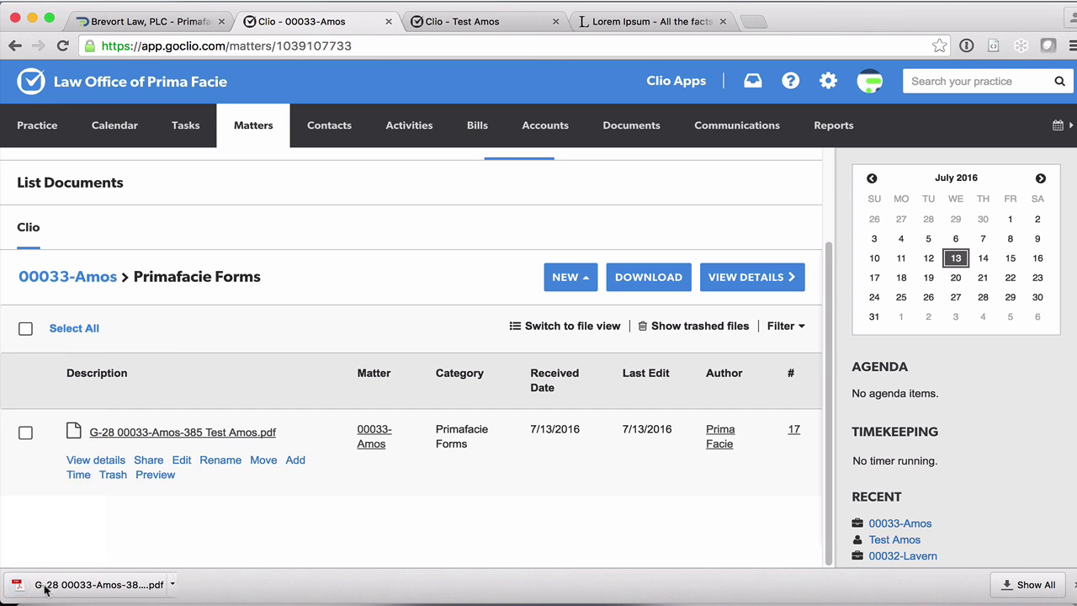
click(46, 587)
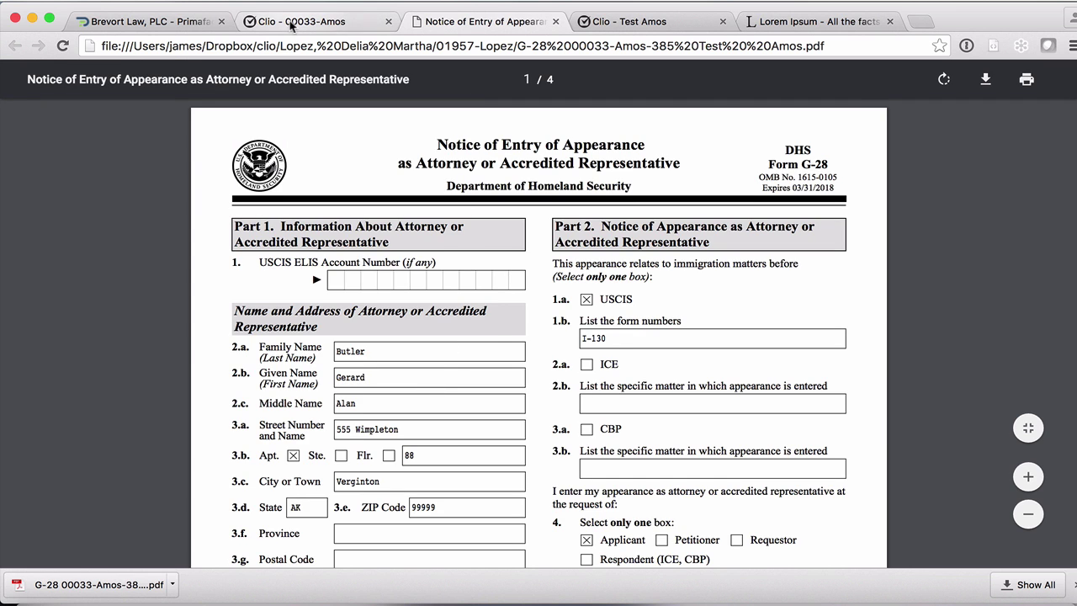
Step: Download the Amos case's filled G-28 form as a PDF to the Desktop
click(304, 25)
click(170, 25)
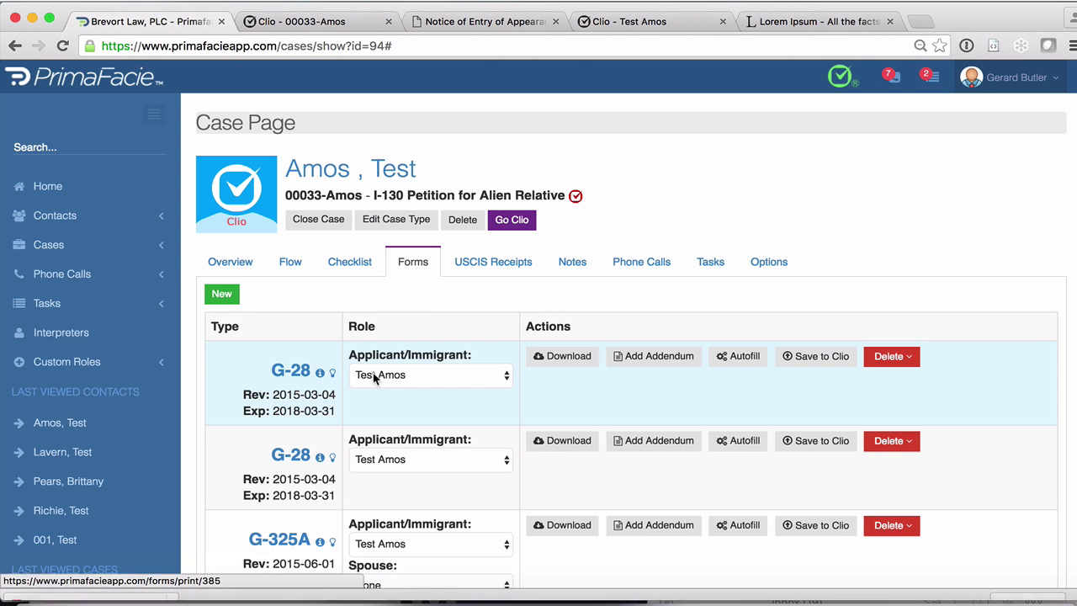
click(552, 359)
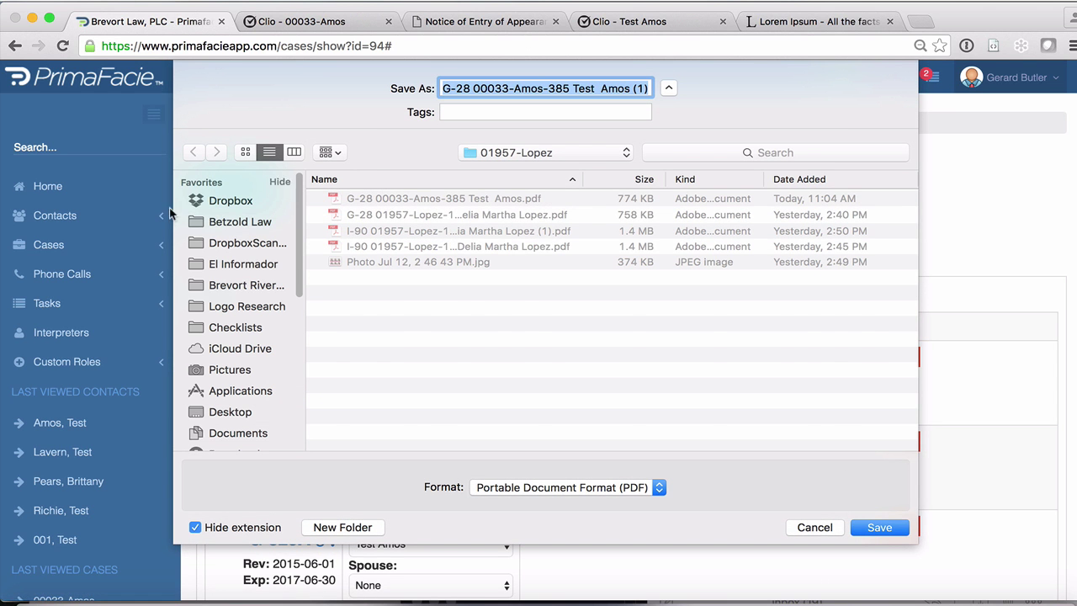
click(236, 412)
click(894, 532)
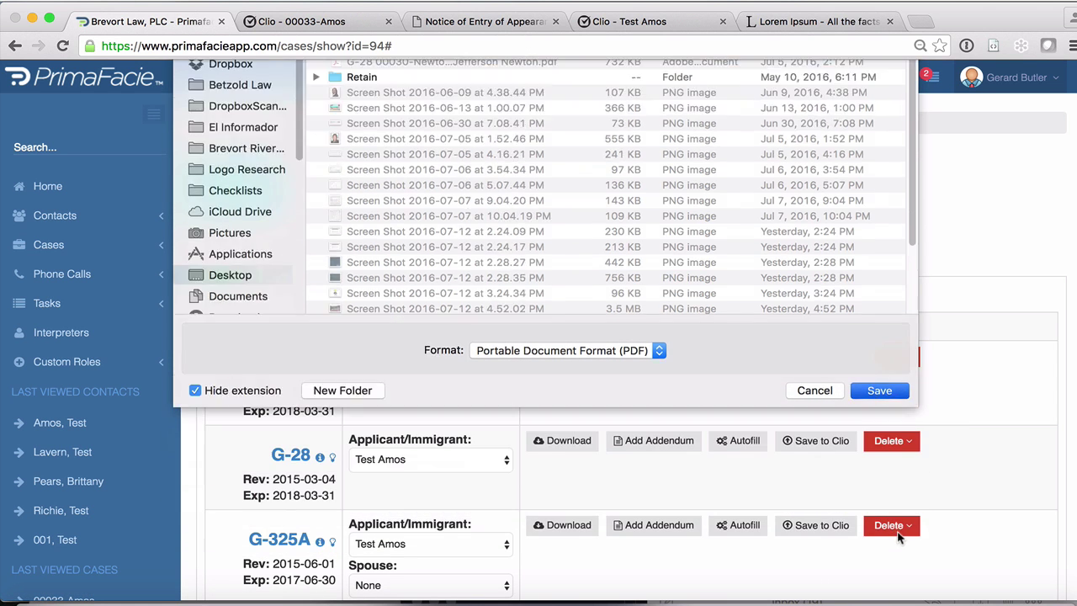
Step: Open the downloaded G-28 PDF to check it, then view case 00033's empty USCIS Receipts list
click(139, 585)
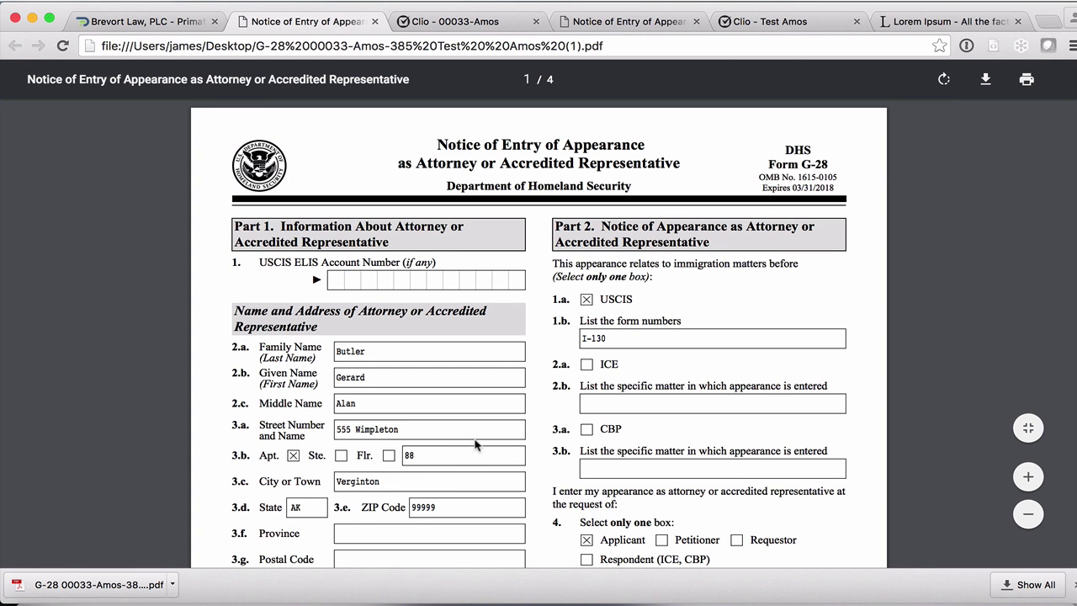
scroll(480, 433, down, 5)
scroll(487, 383, up, 5)
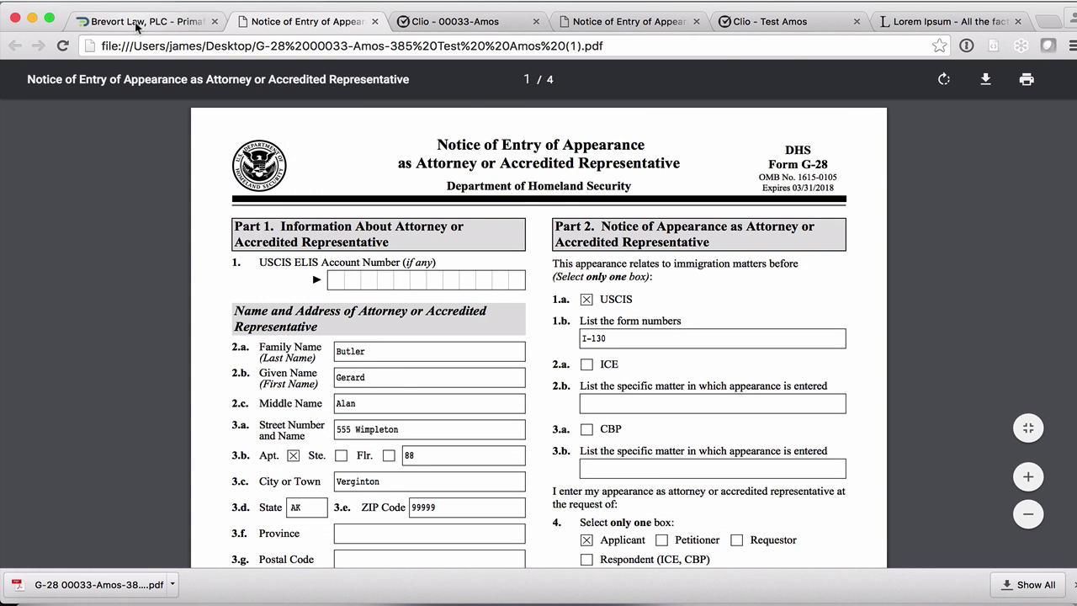
click(137, 23)
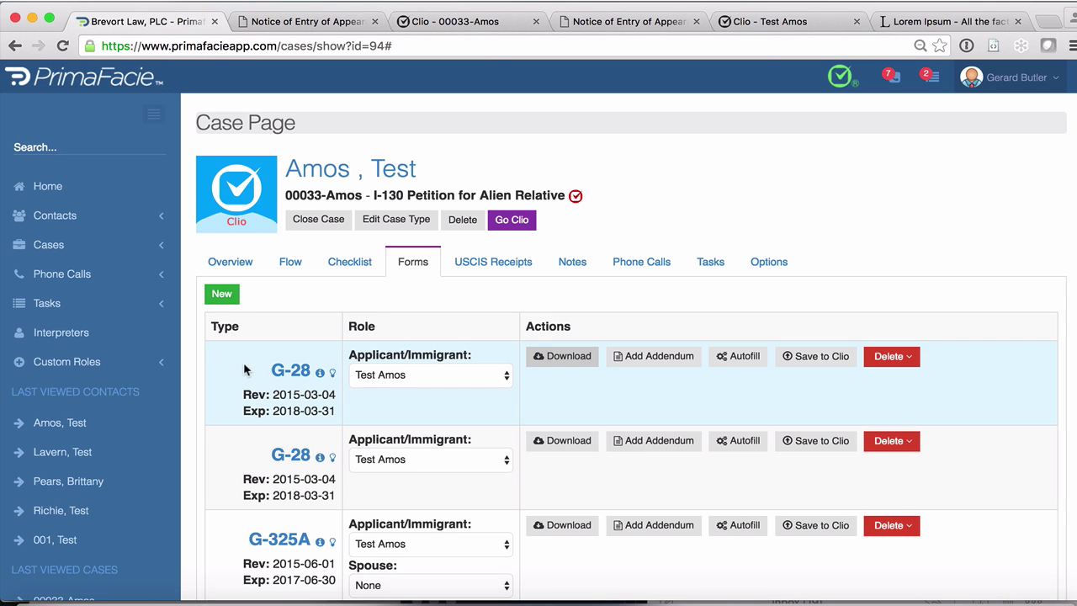
click(480, 265)
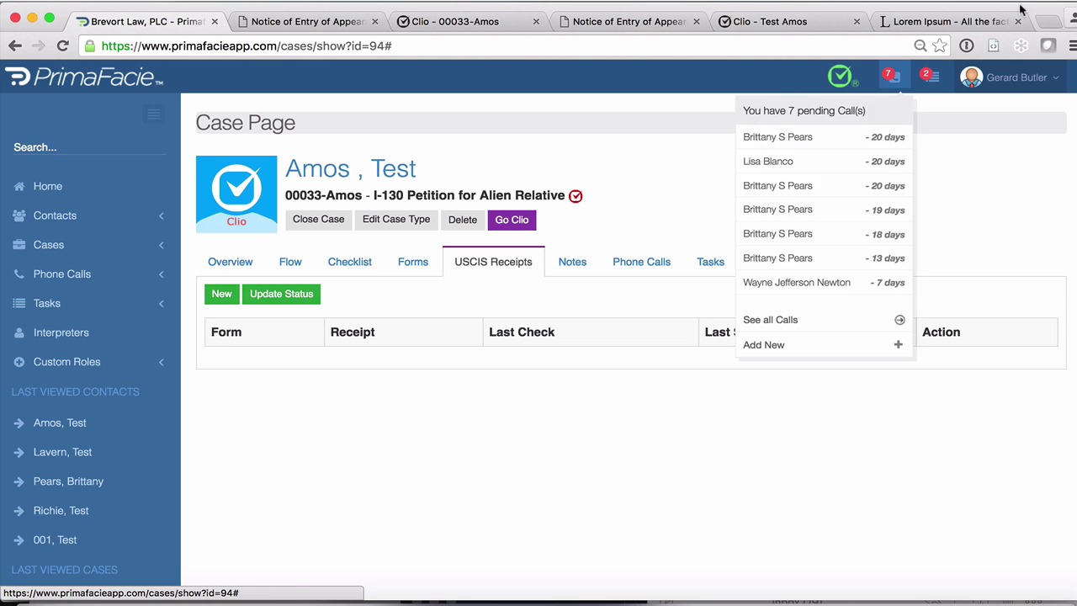
click(908, 22)
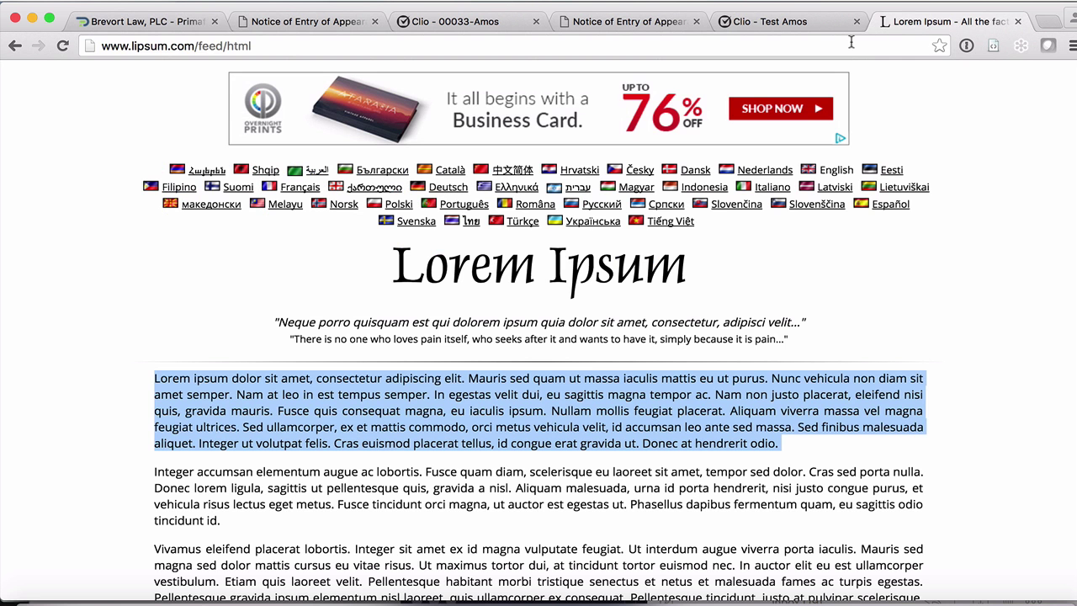
key(super+l)
text(www.uscis.gov)
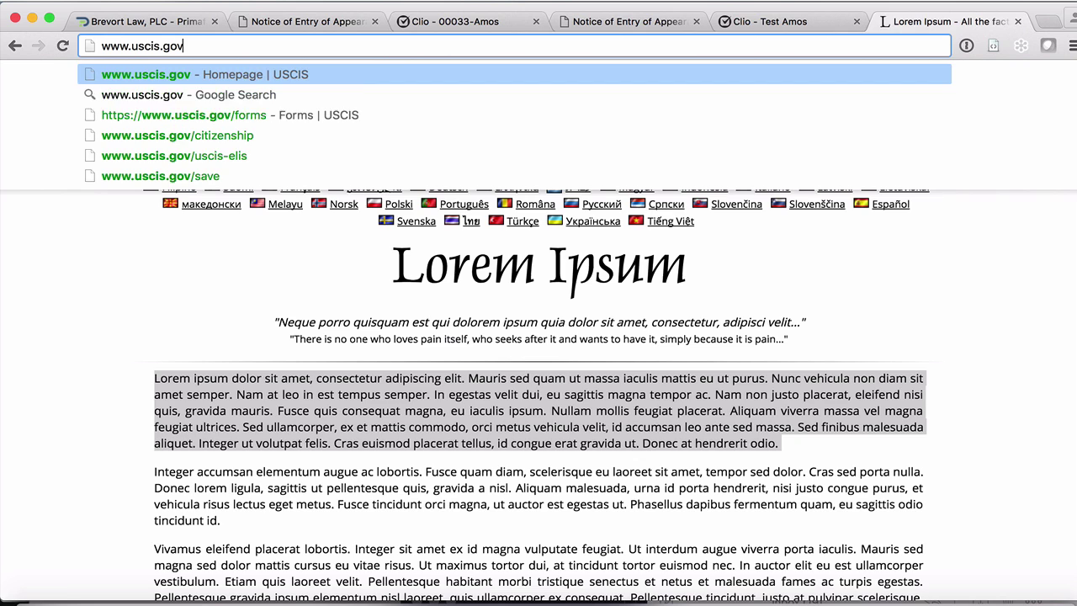
key(Return)
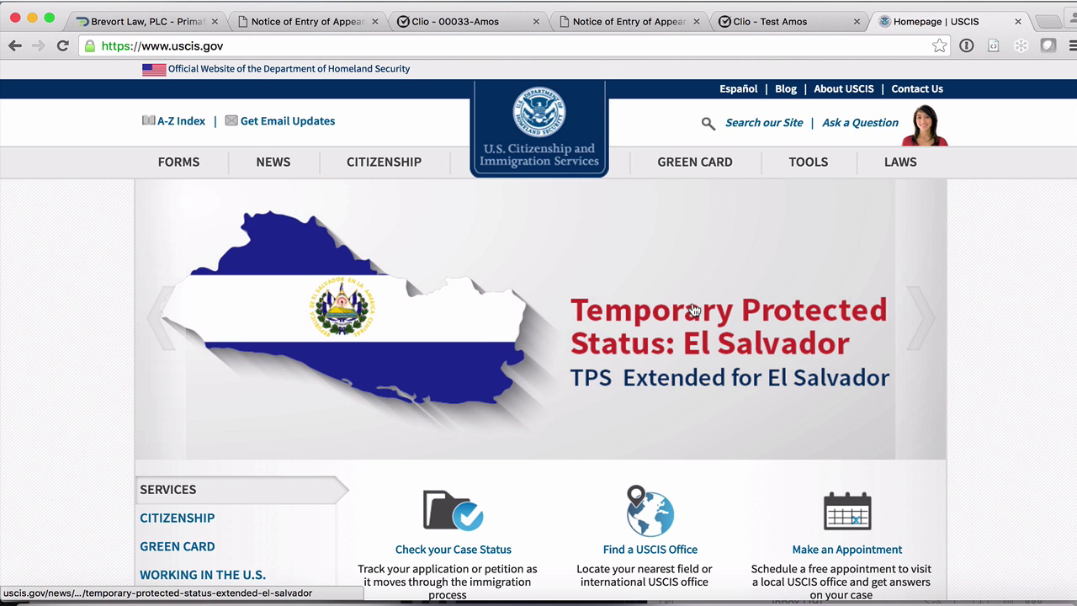
scroll(693, 310, down, 3)
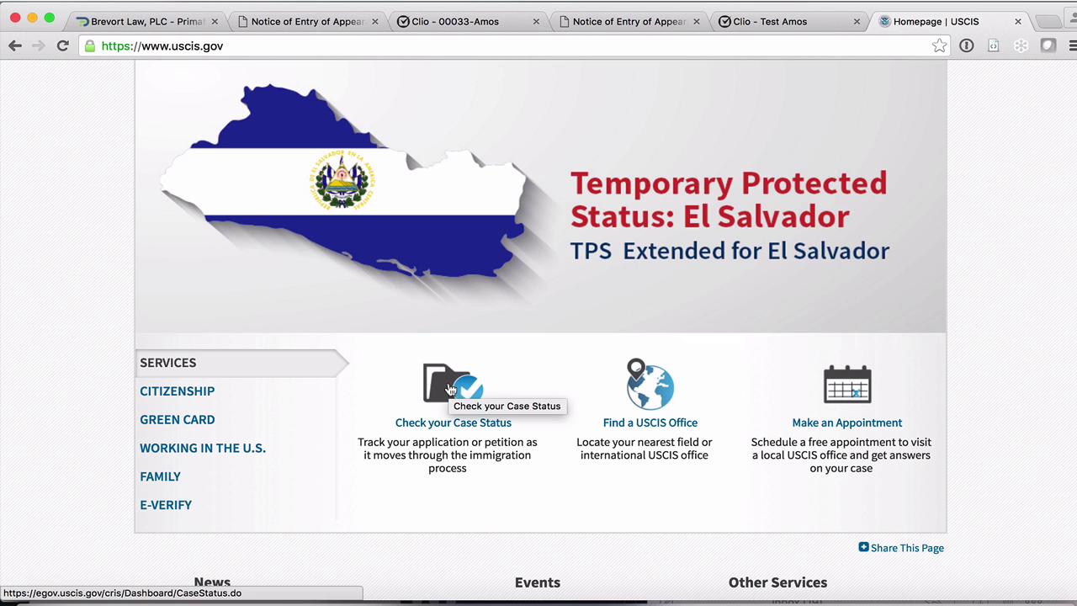
click(451, 389)
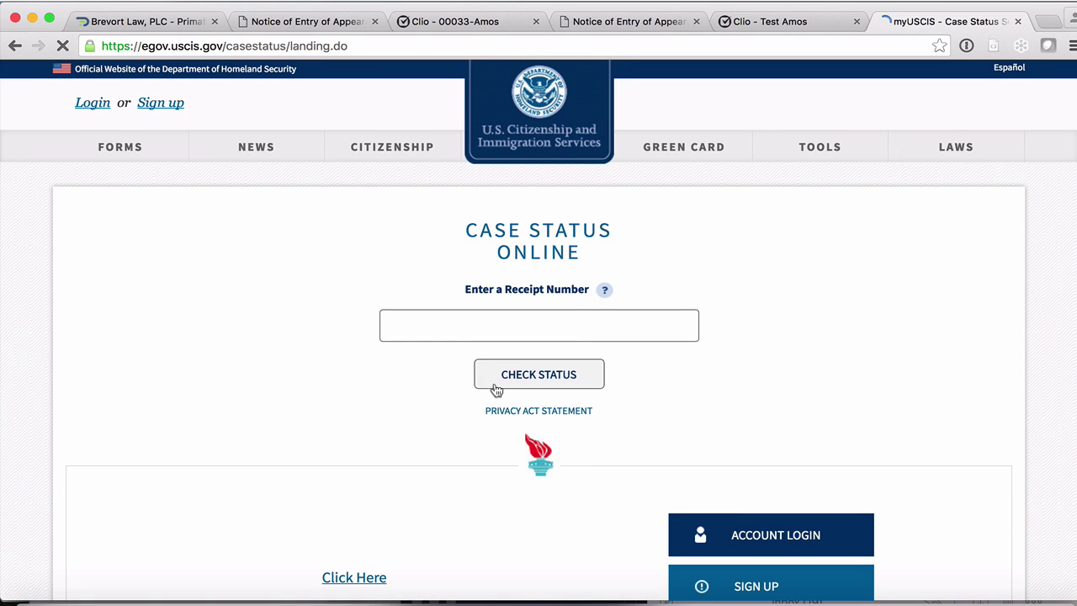
Step: Check the case's receipt number, showing Document Was Mailed To Me, and copy the number
click(477, 322)
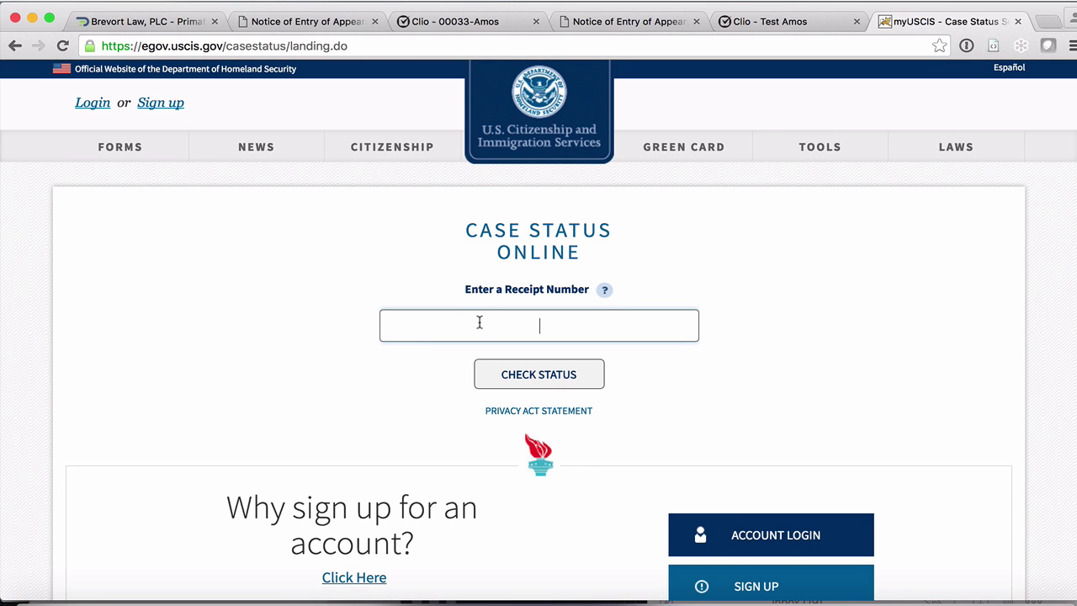
text(msc16)
key(BackSpace)
key(BackSpace)
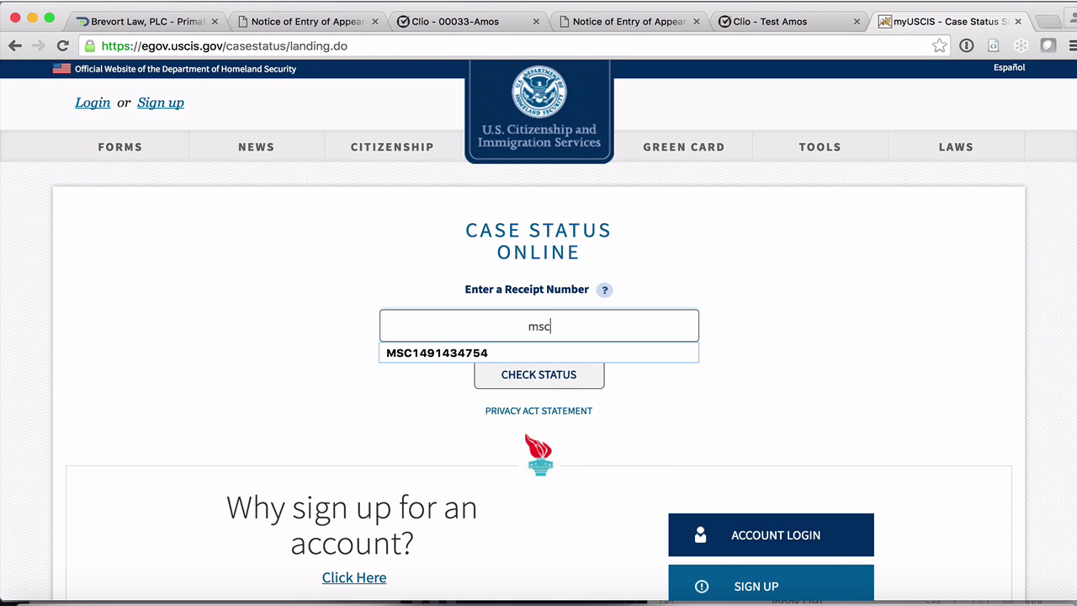
click(478, 353)
click(555, 381)
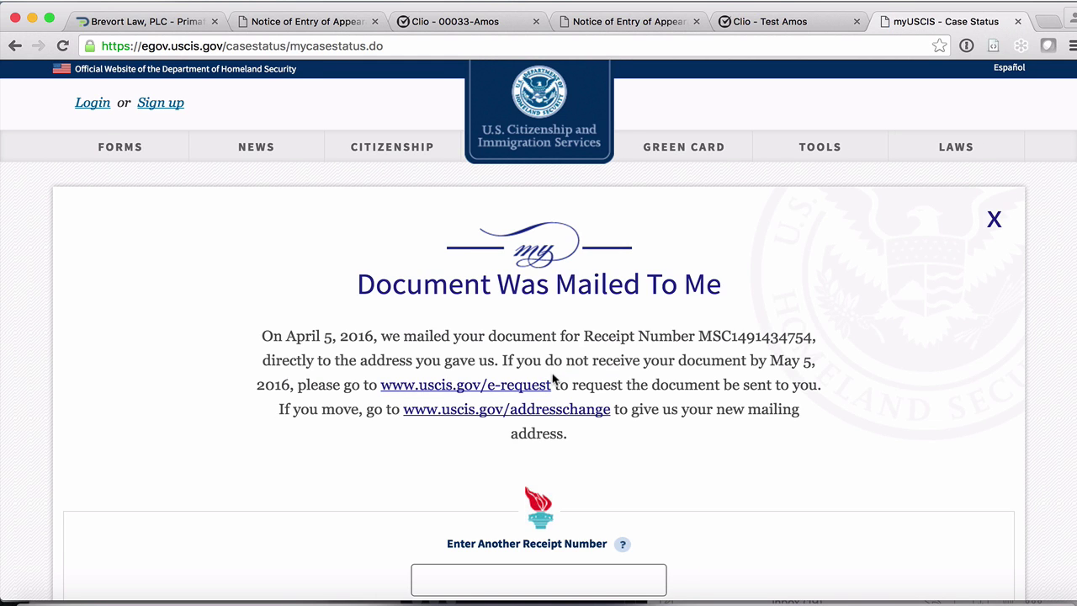
scroll(657, 436, down, 1)
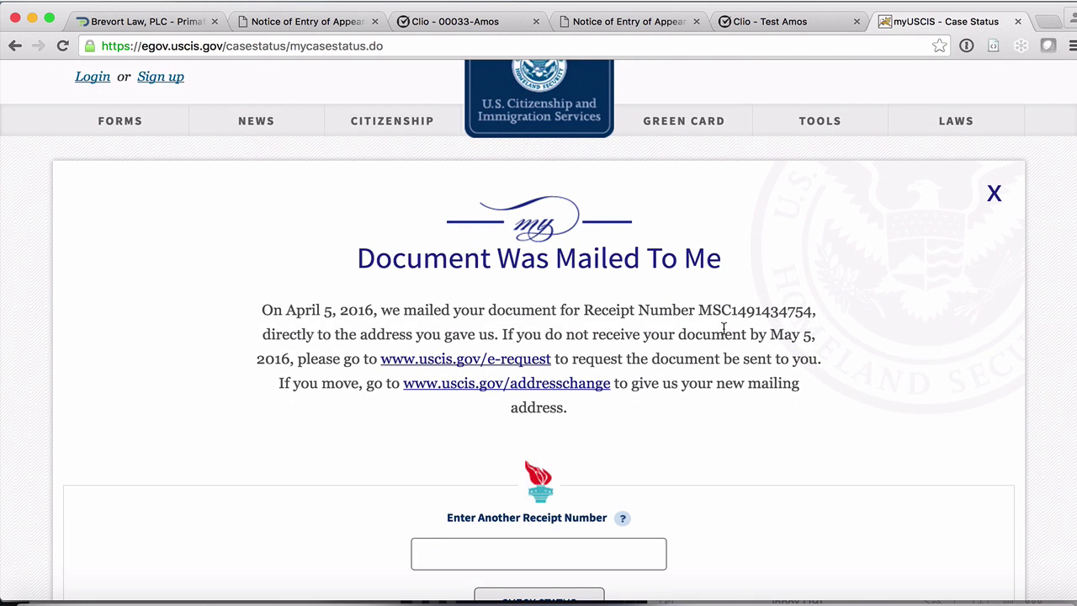
mouse_move(703, 311)
mouse_down()
mouse_move(831, 303)
mouse_move(700, 308)
mouse_up()
key(super+c)
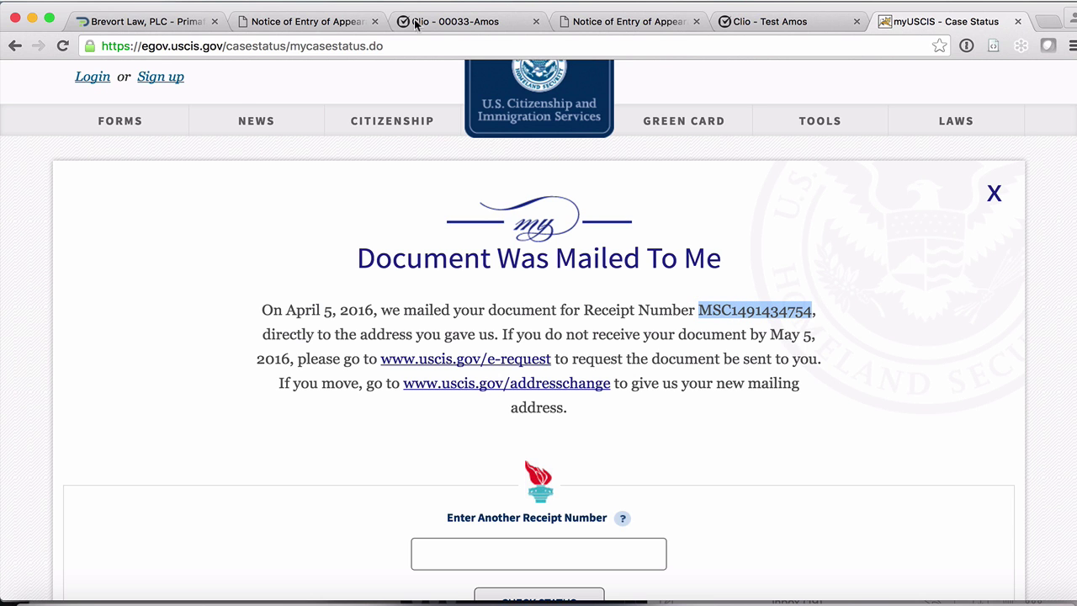
click(128, 14)
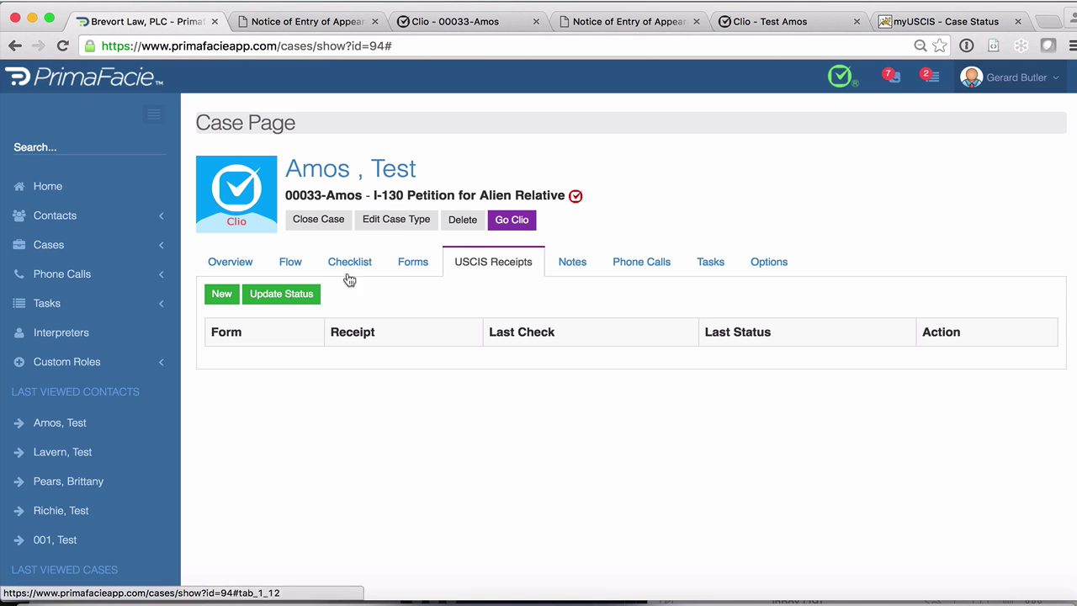
Step: Add an I-130 Petition For Alien Relative receipt to case 00033 using the copied receipt number
click(221, 295)
click(301, 177)
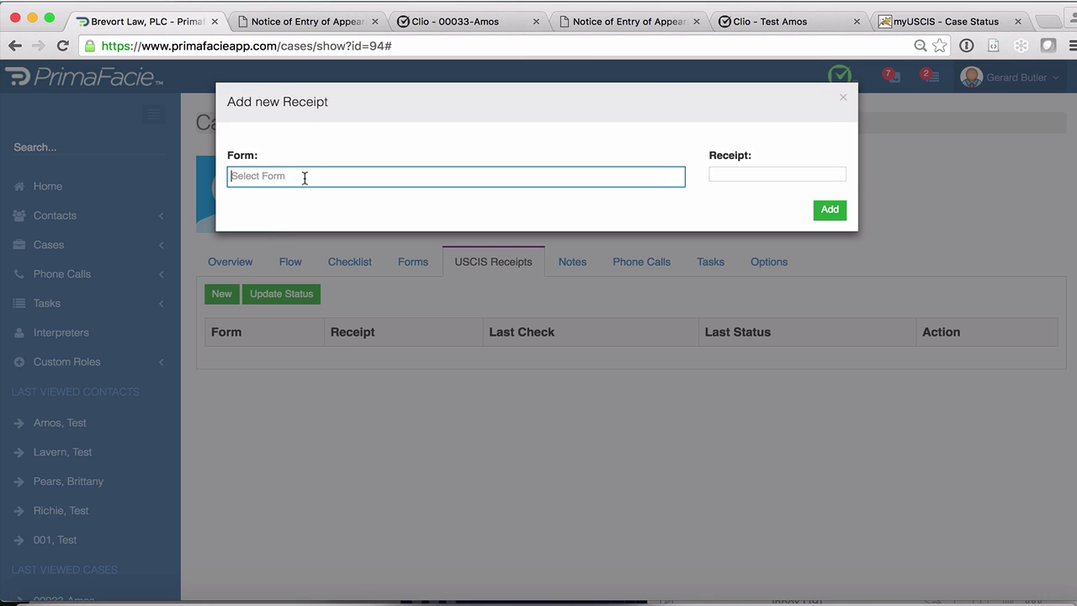
text(130)
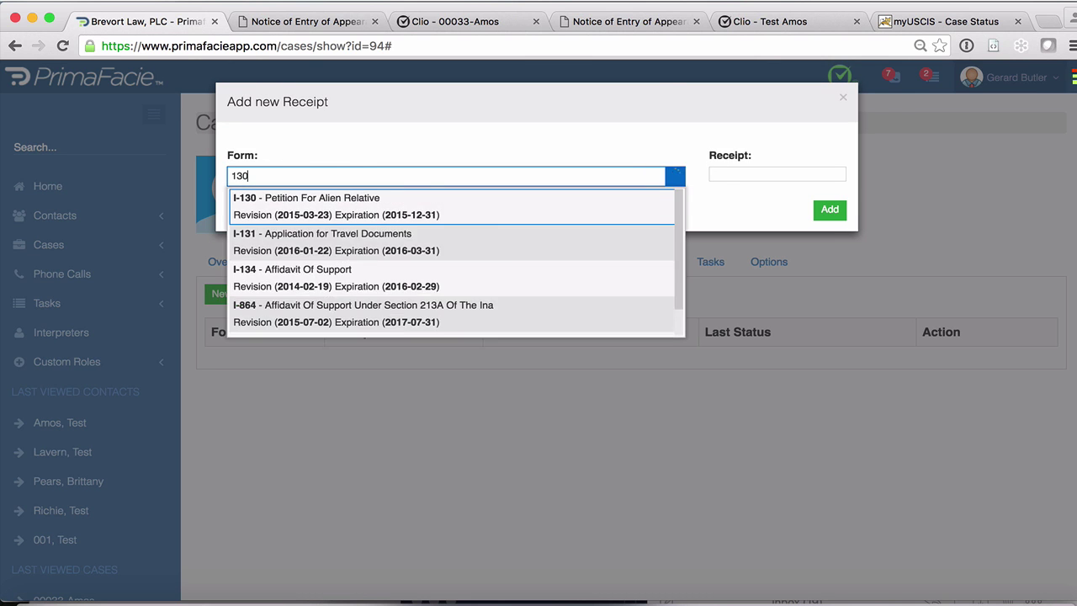
click(294, 212)
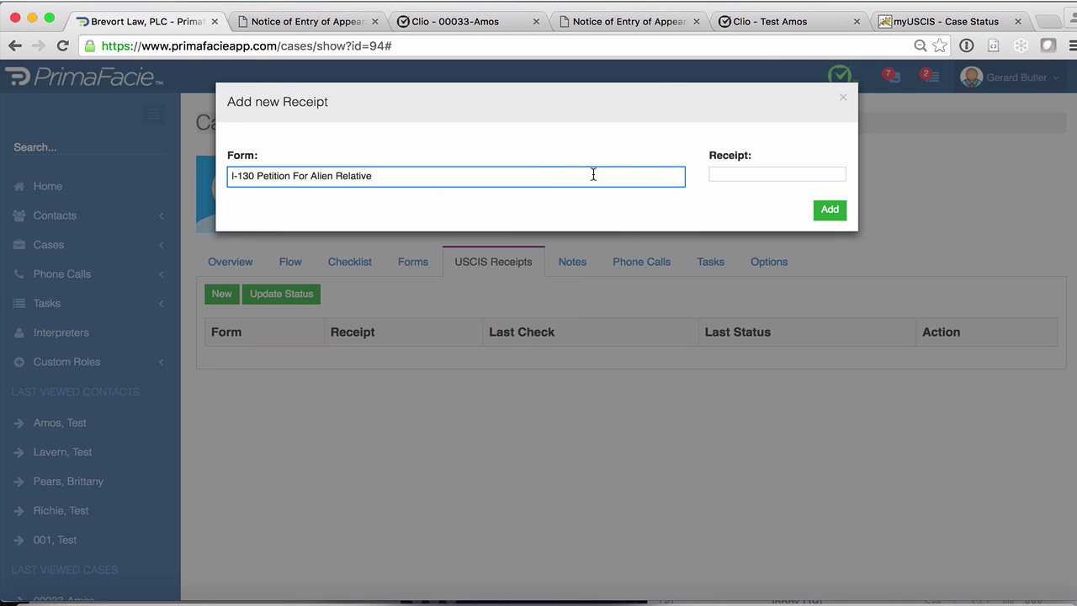
click(745, 174)
key(super+v)
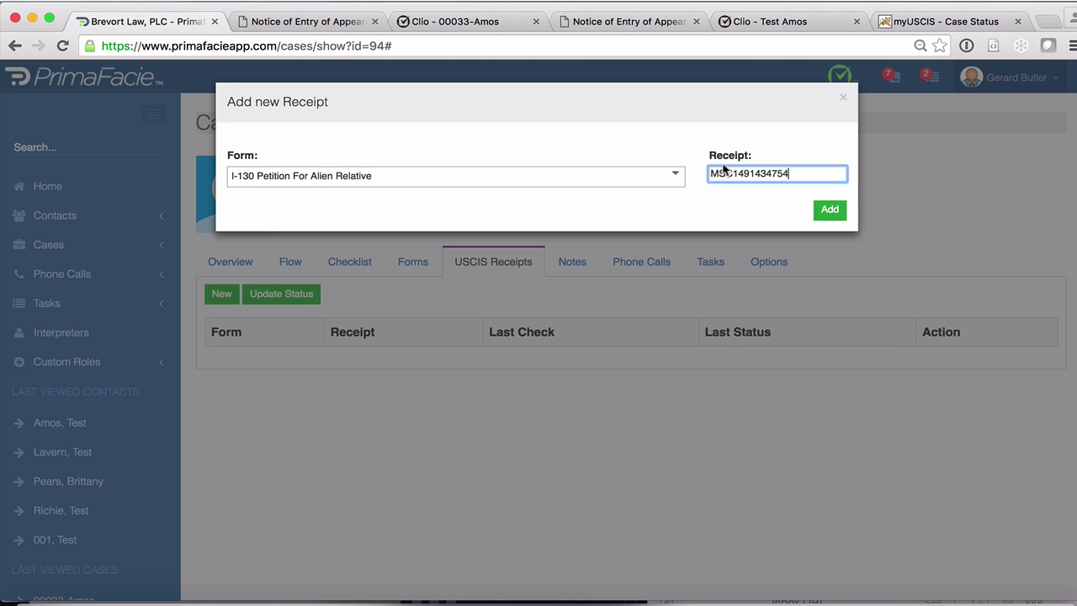
click(827, 208)
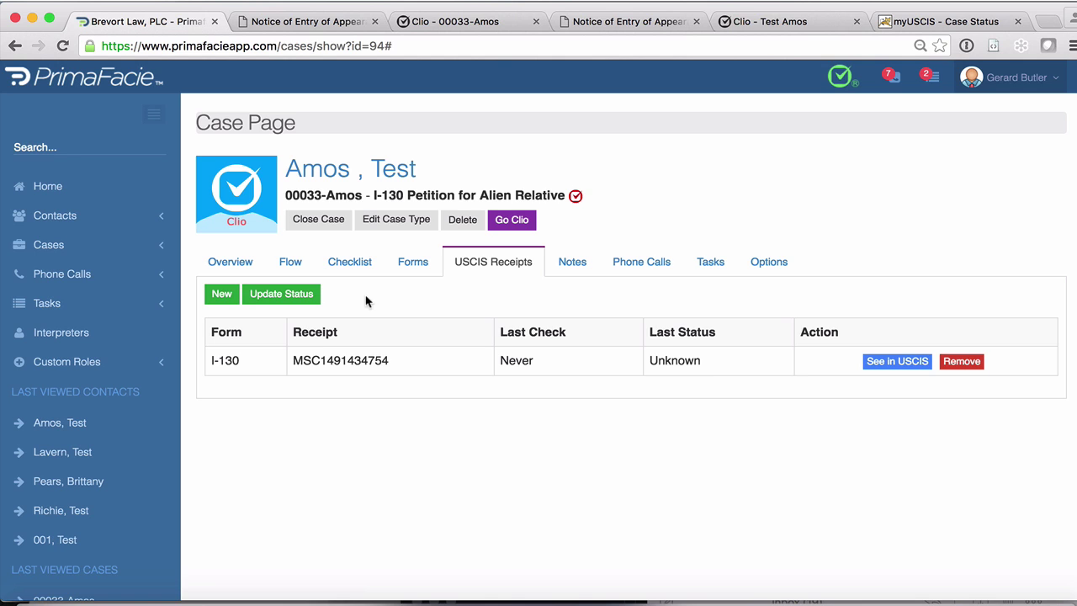
Step: Refresh the receipt's USCIS status so it shows Document Was Mailed To Me
click(309, 295)
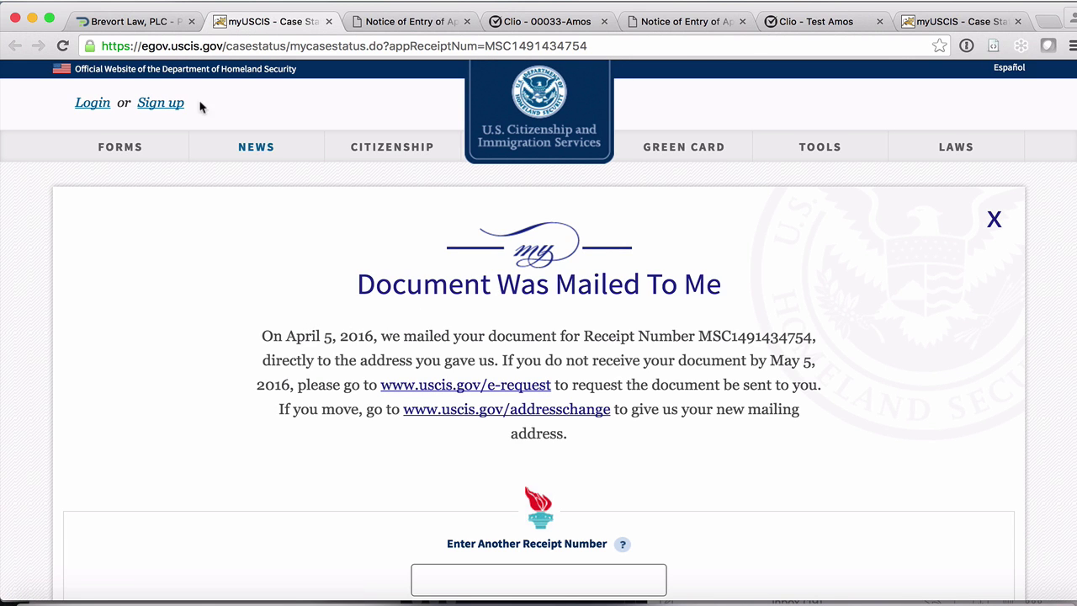
click(132, 23)
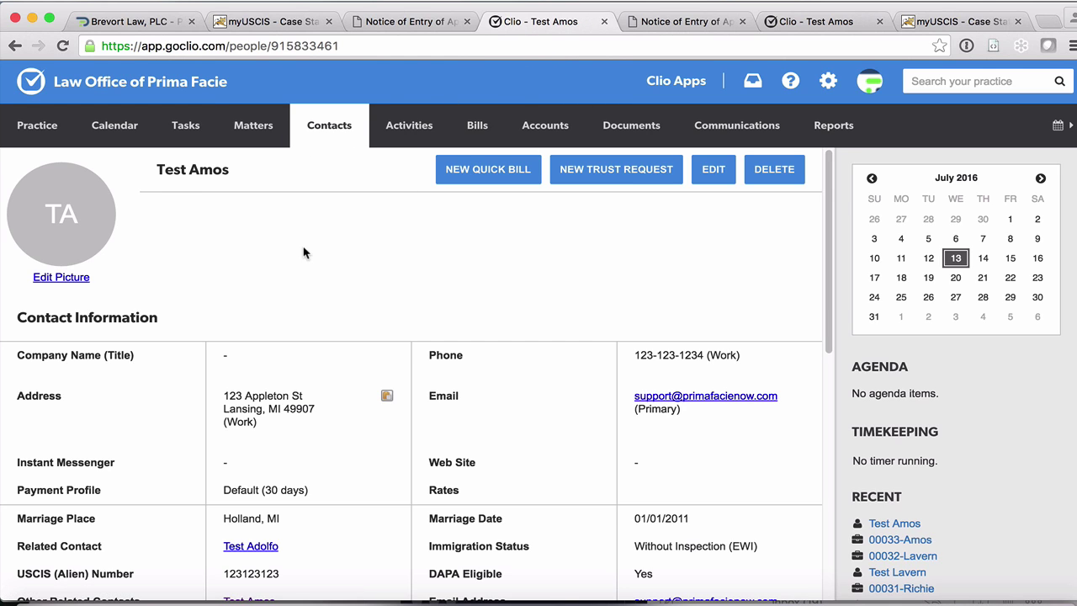
click(128, 22)
click(64, 145)
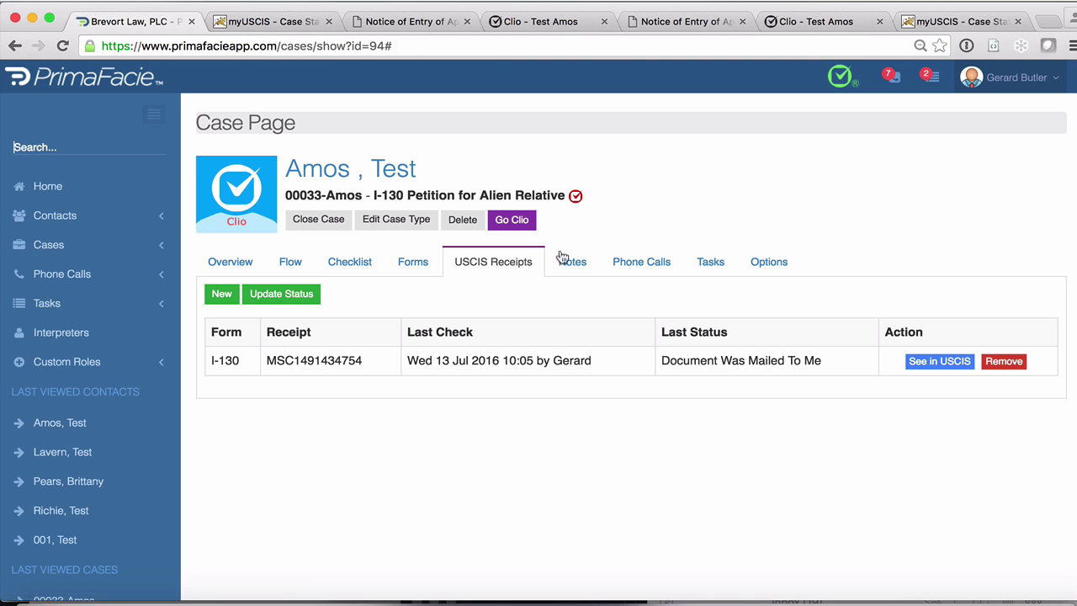
Step: From the contact's Cases list, create case 00034-Amos with case type I-90 Green Card Renewal
click(343, 174)
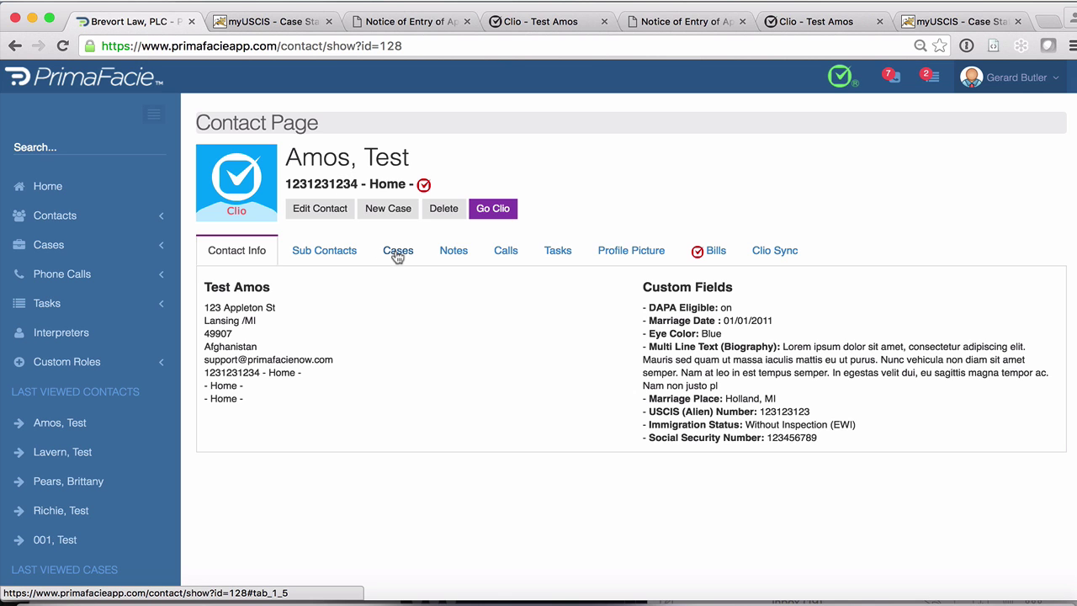
click(397, 252)
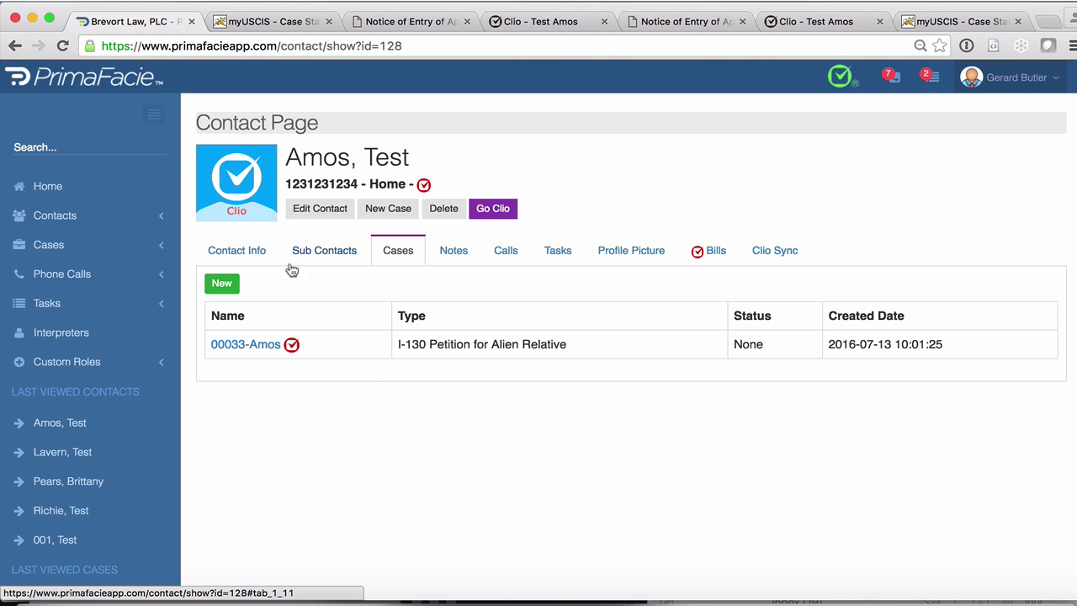
click(221, 292)
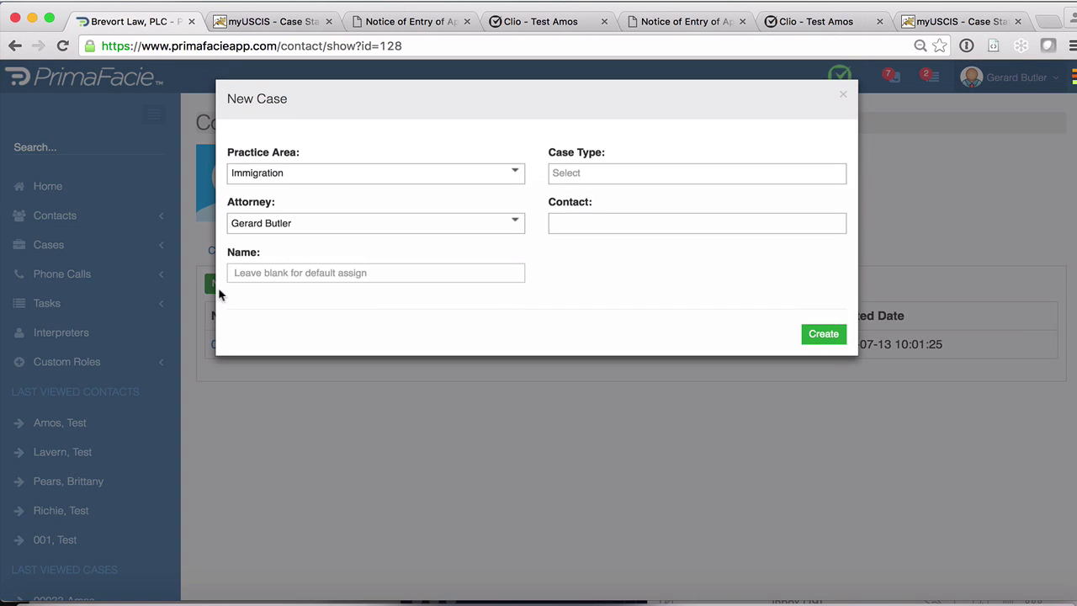
click(647, 180)
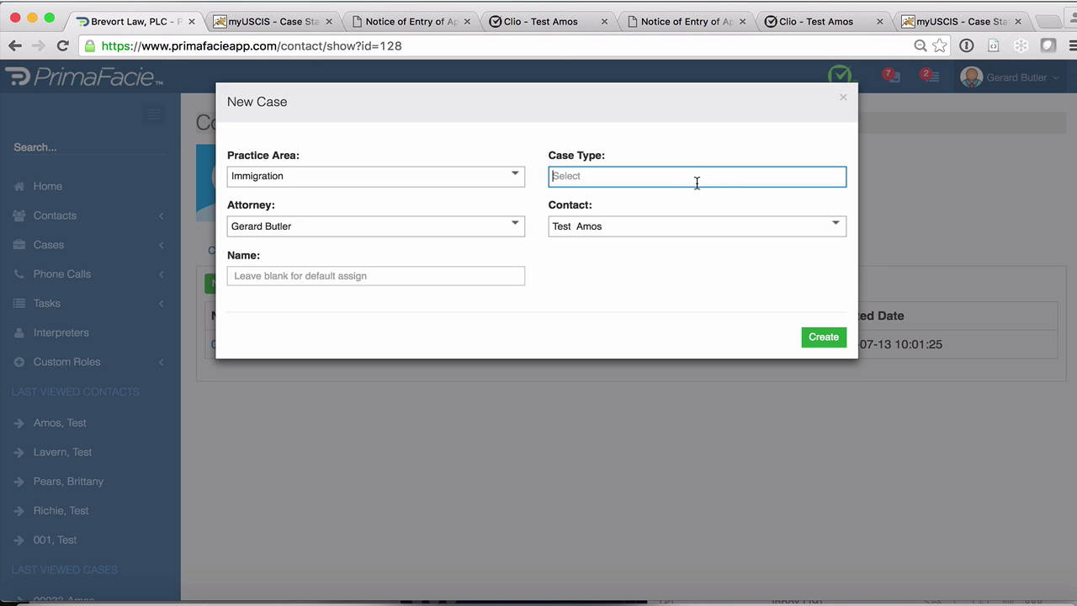
click(696, 178)
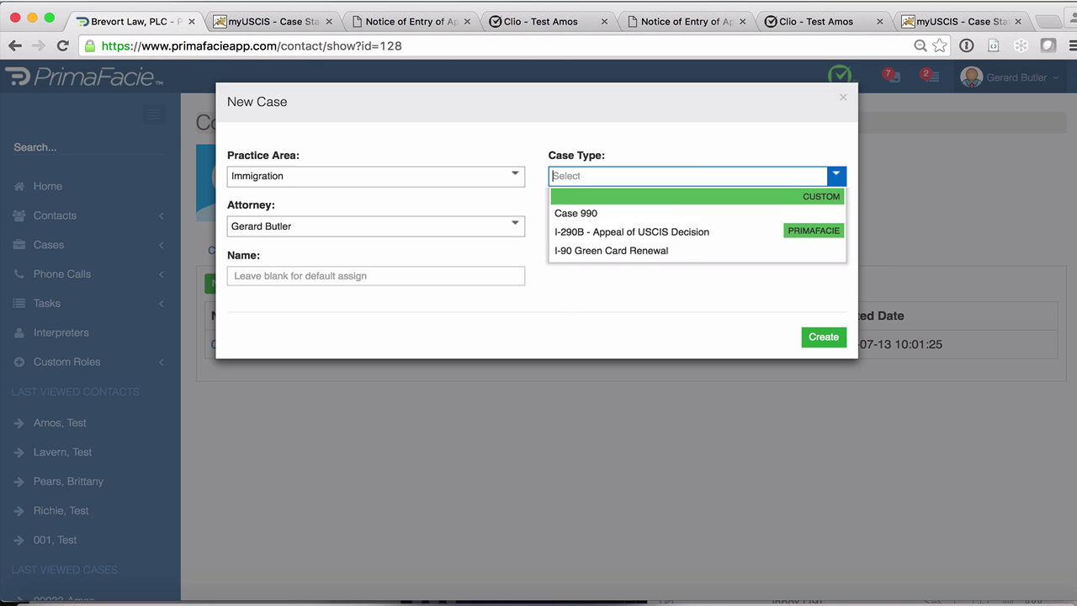
click(631, 252)
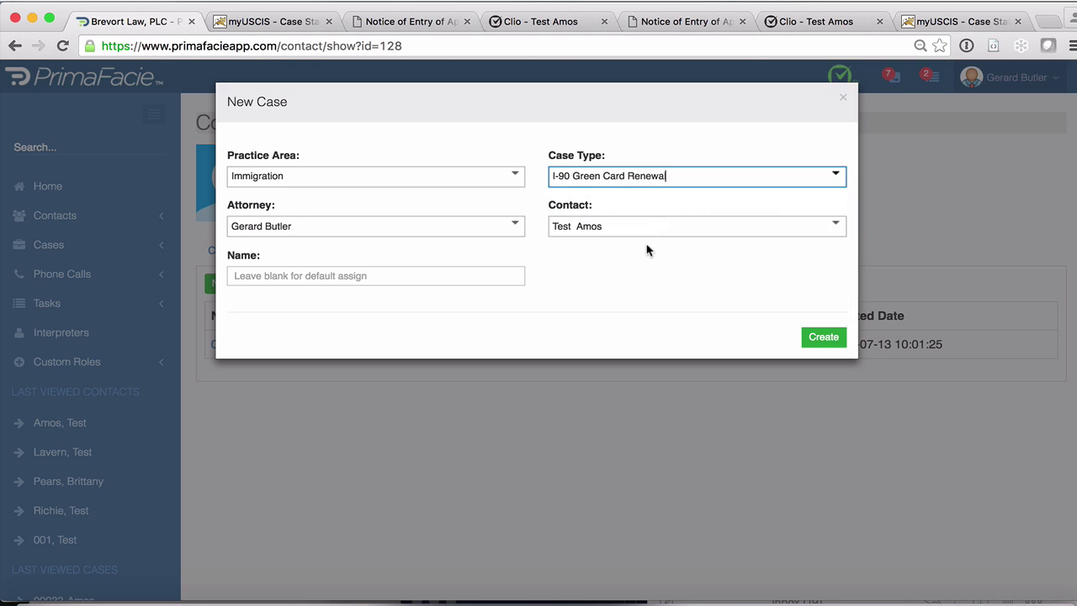
click(824, 338)
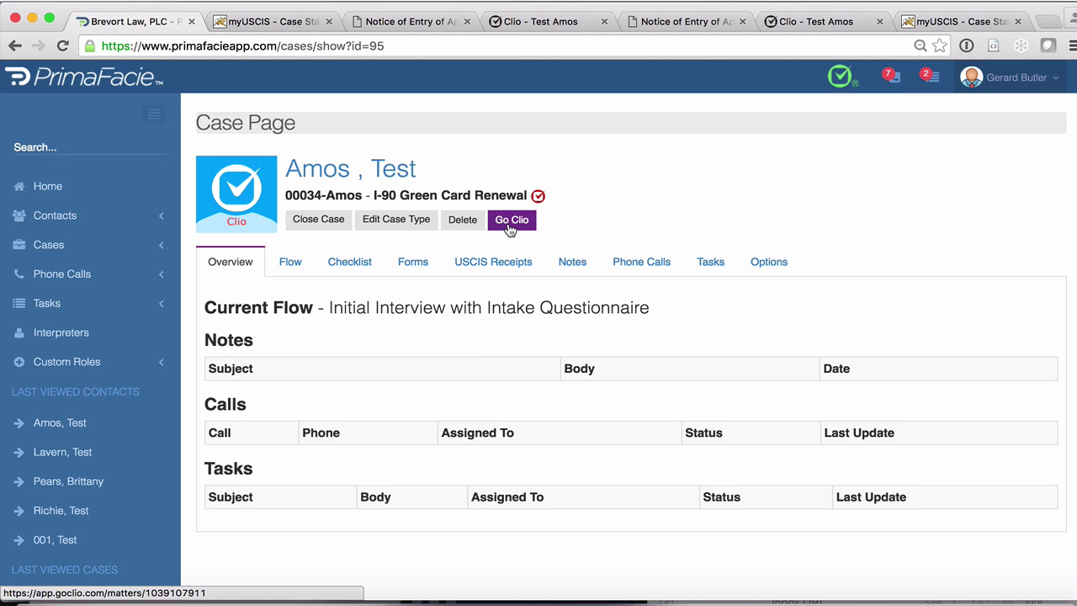
click(390, 171)
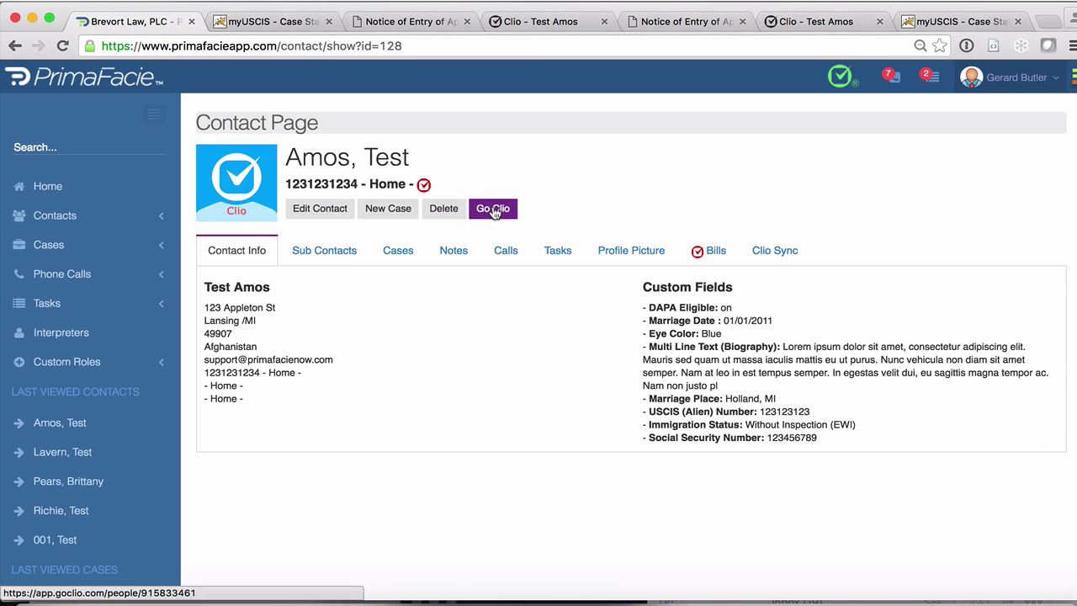
click(493, 208)
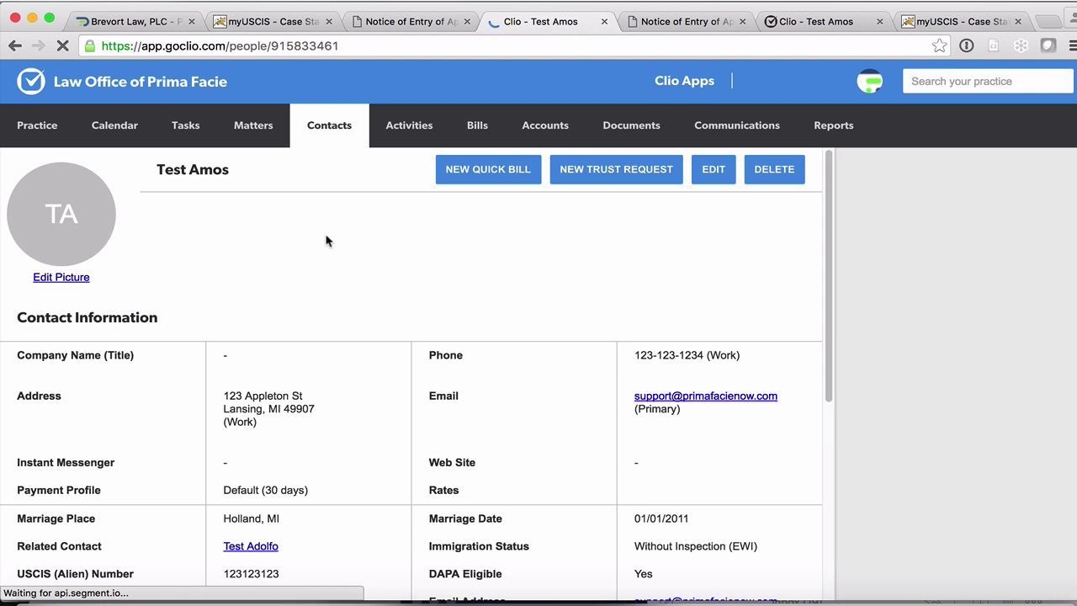
scroll(278, 383, down, 10)
scroll(134, 426, down, 1)
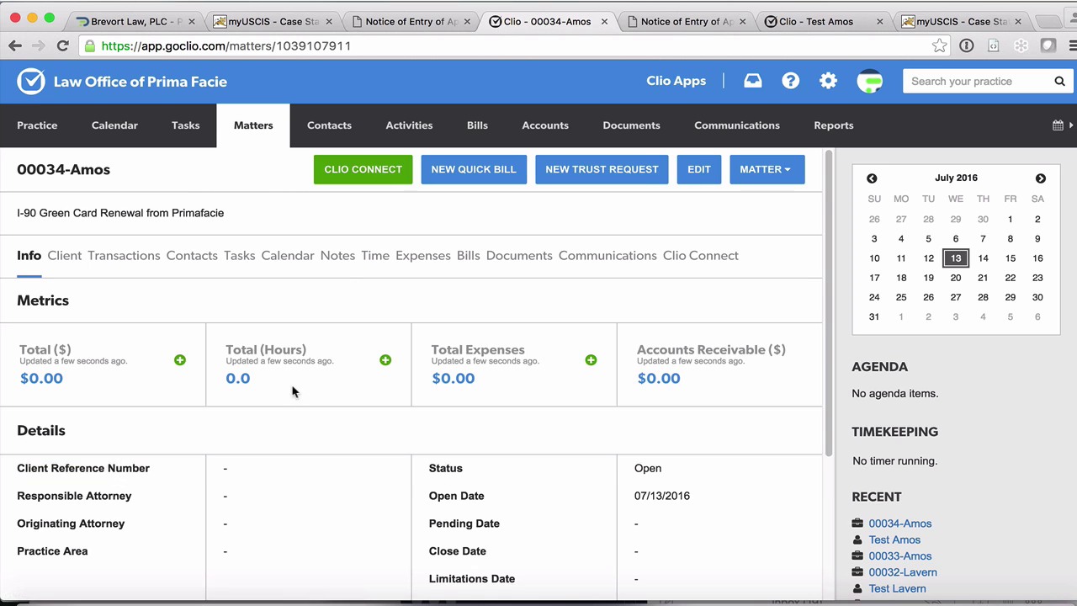
click(340, 260)
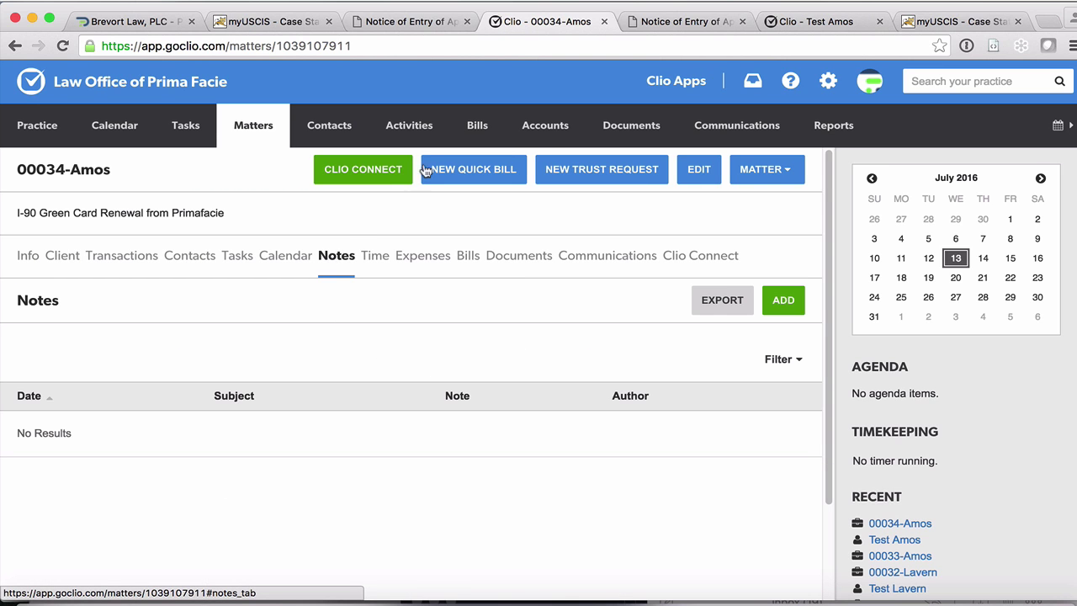
Step: Add a Clio note to the PrimaFacie contact with subject 'Created in Prima' and detail 'Prima'
click(134, 22)
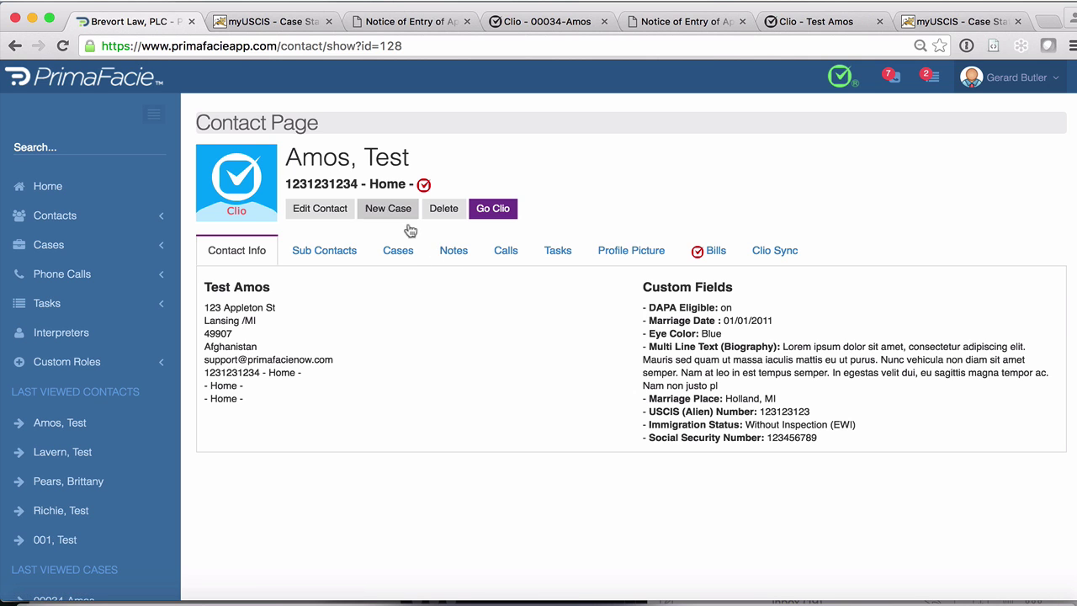
click(453, 252)
click(223, 283)
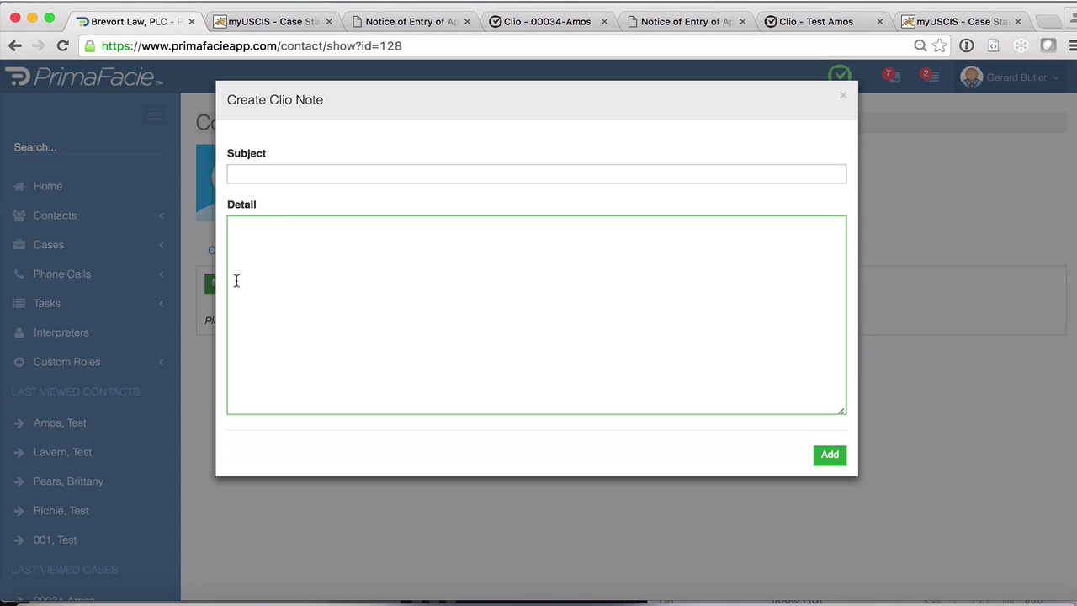
click(280, 176)
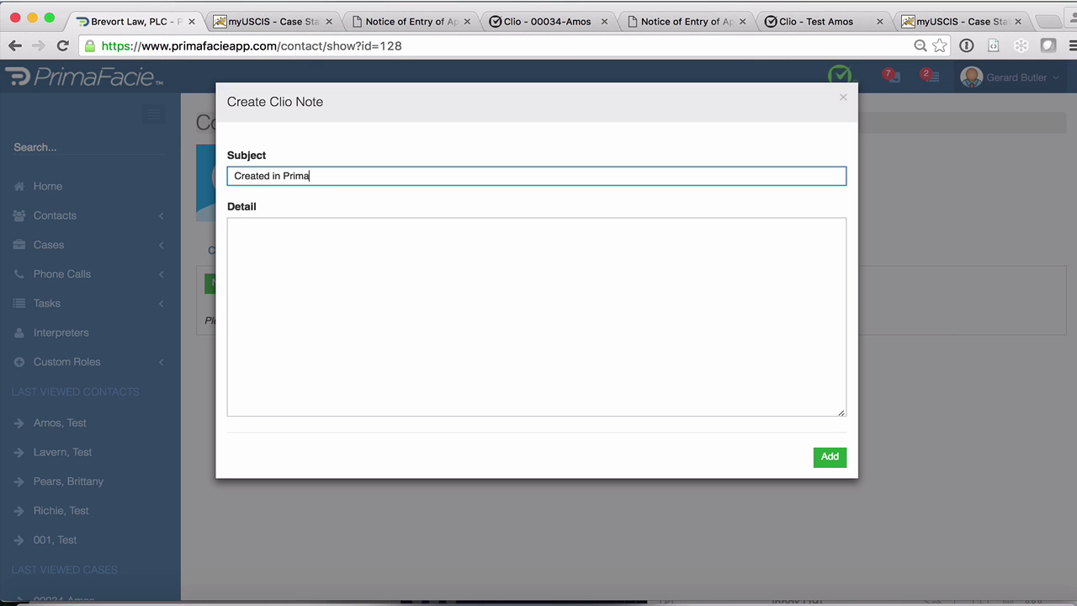
click(233, 226)
text(Prima)
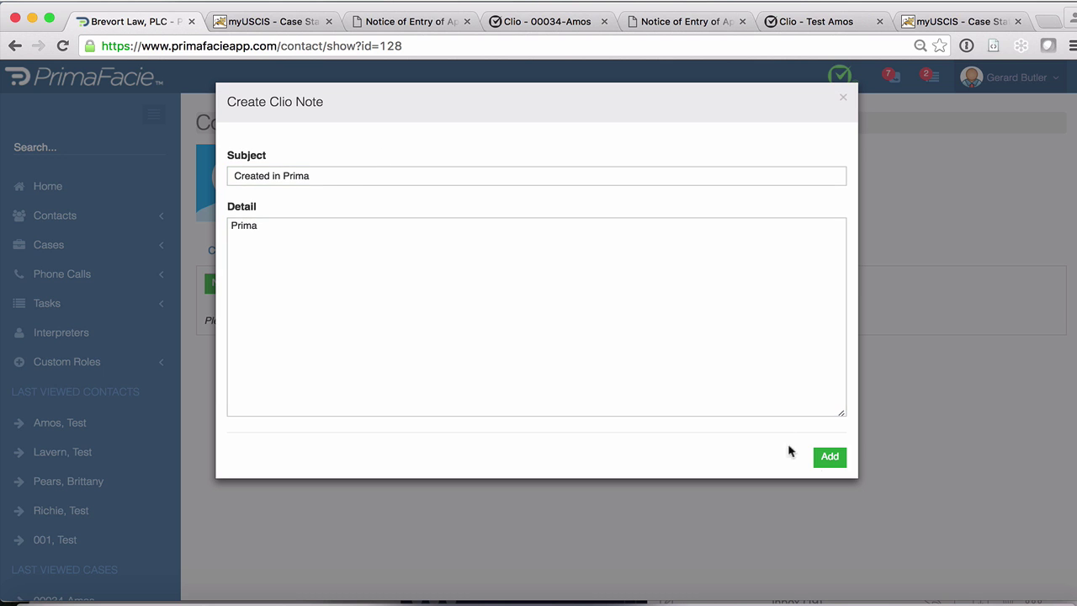
click(846, 463)
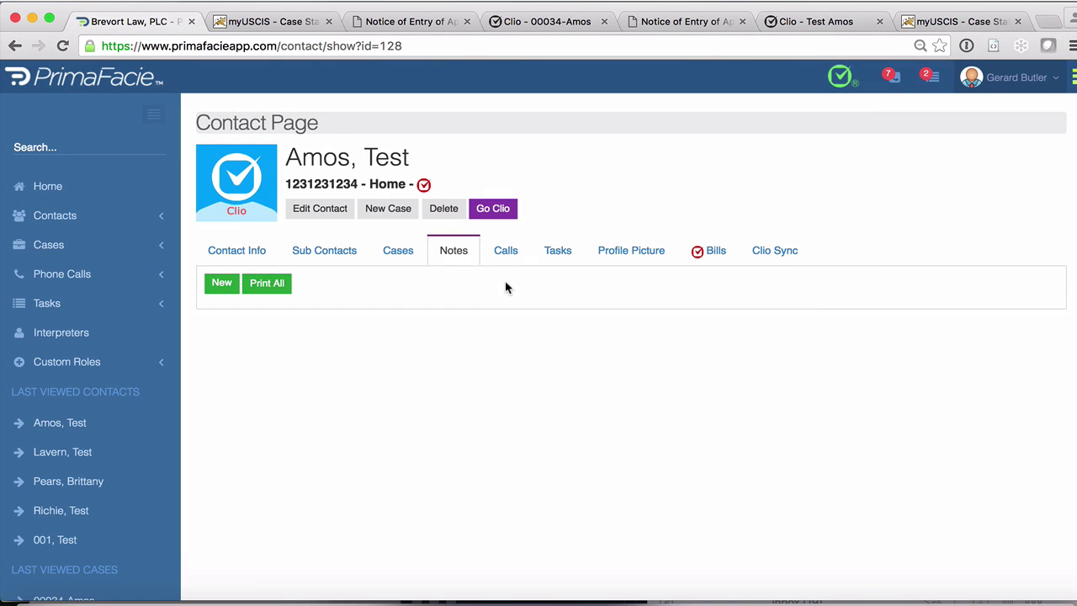
Step: Open the contact in Clio and show its notes, including the synced Prima note
click(493, 208)
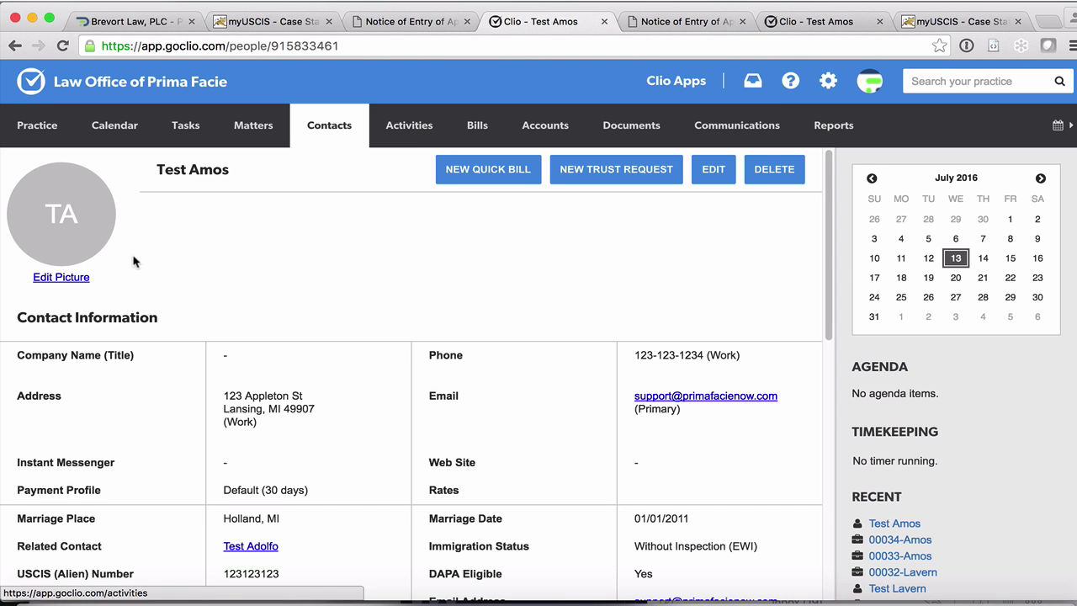
scroll(133, 266, down, 3)
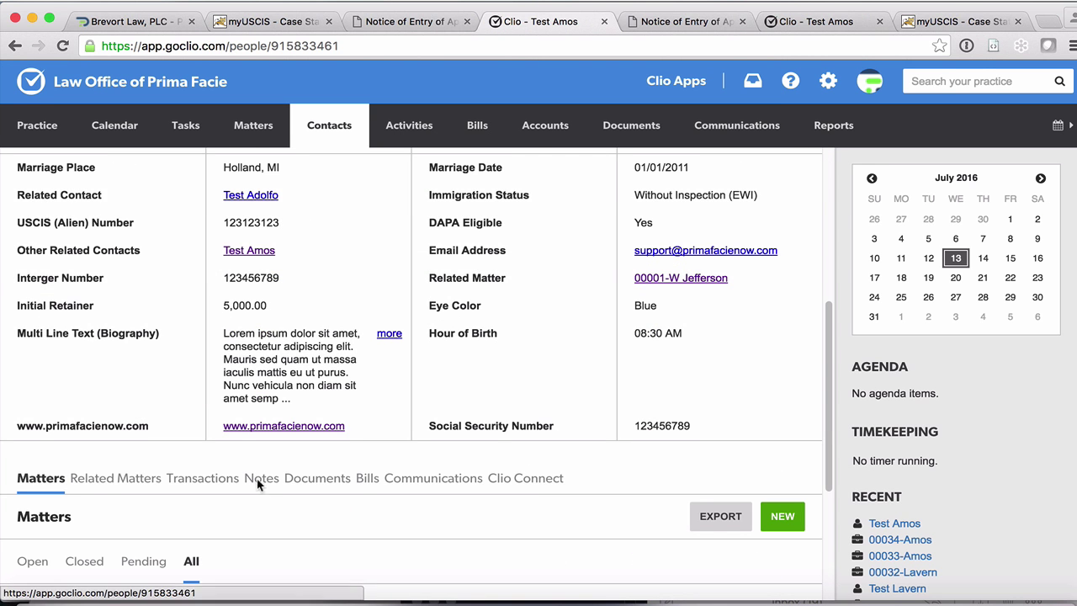
click(261, 478)
scroll(258, 505, down, 3)
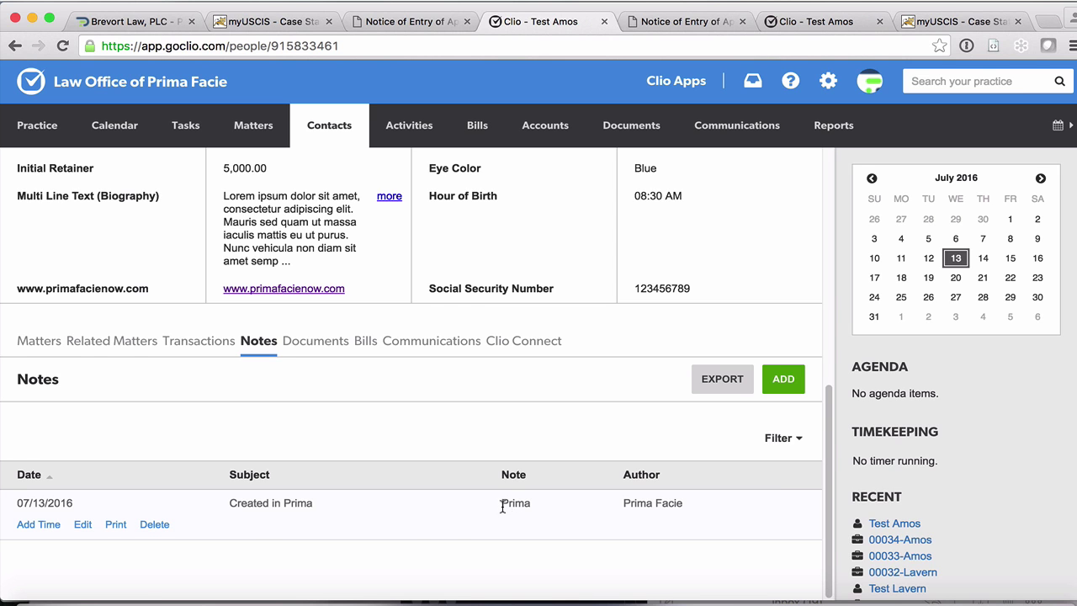
Step: Add a Clio note 'In Clio' with detail 'Clio', dated 07/13/2016
click(783, 379)
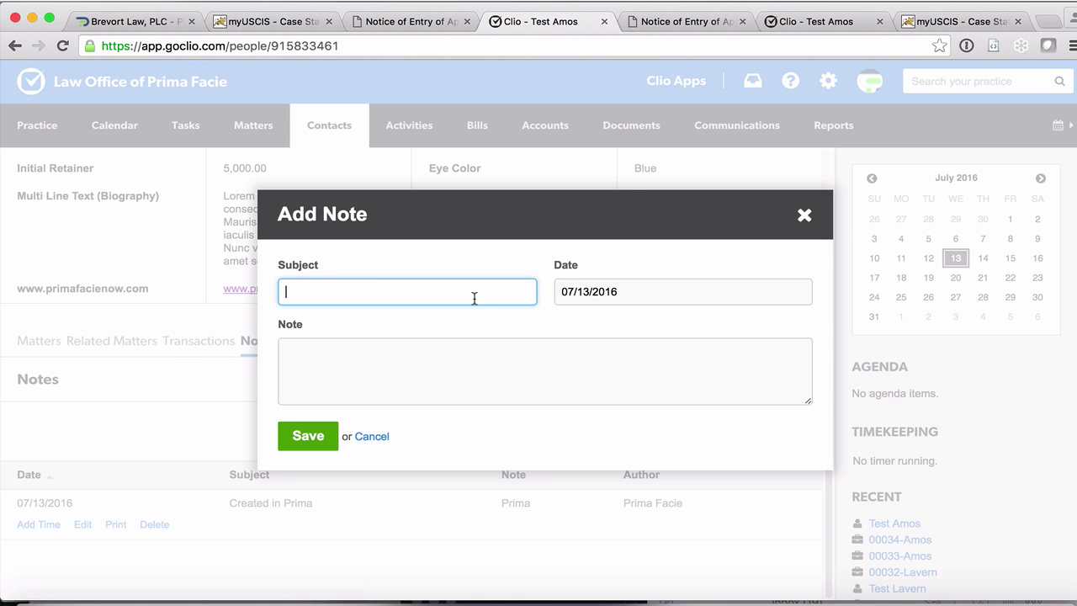
text(In Clio)
key(Tab)
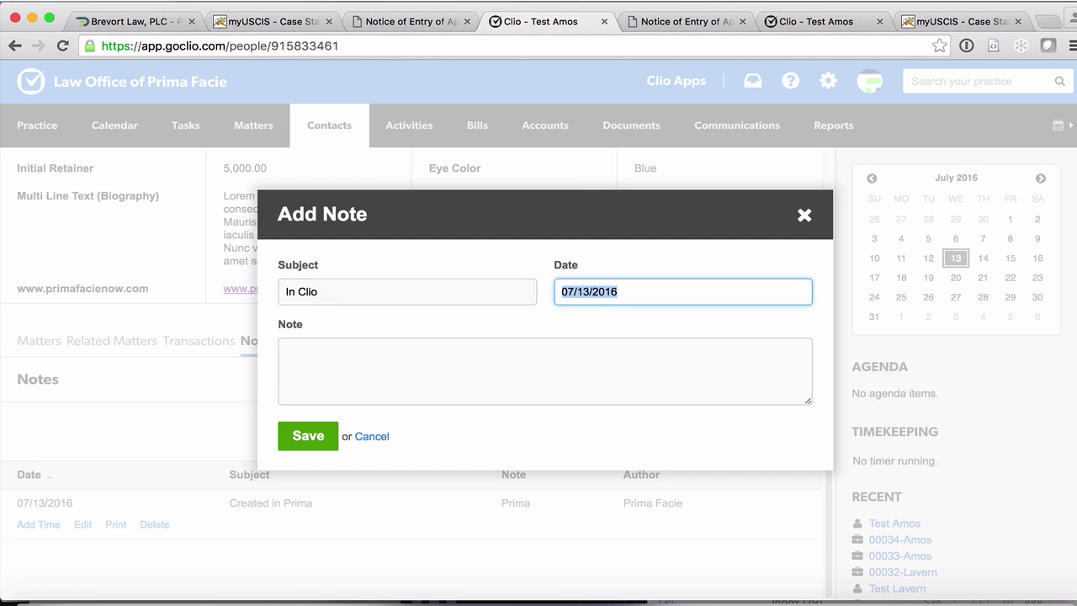
text(C)
key(BackSpace)
key(Tab)
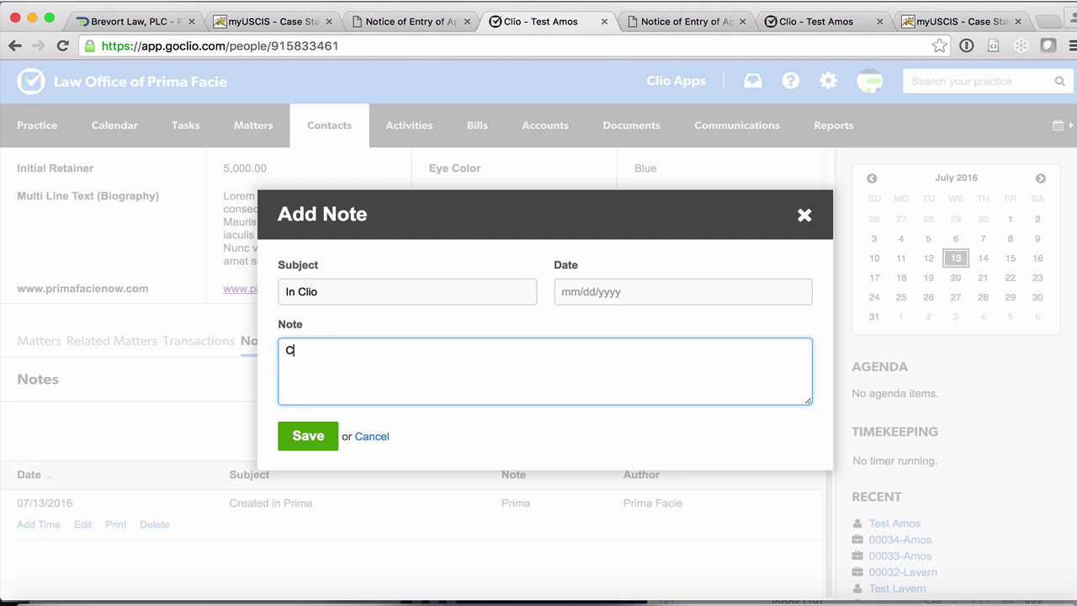
click(625, 298)
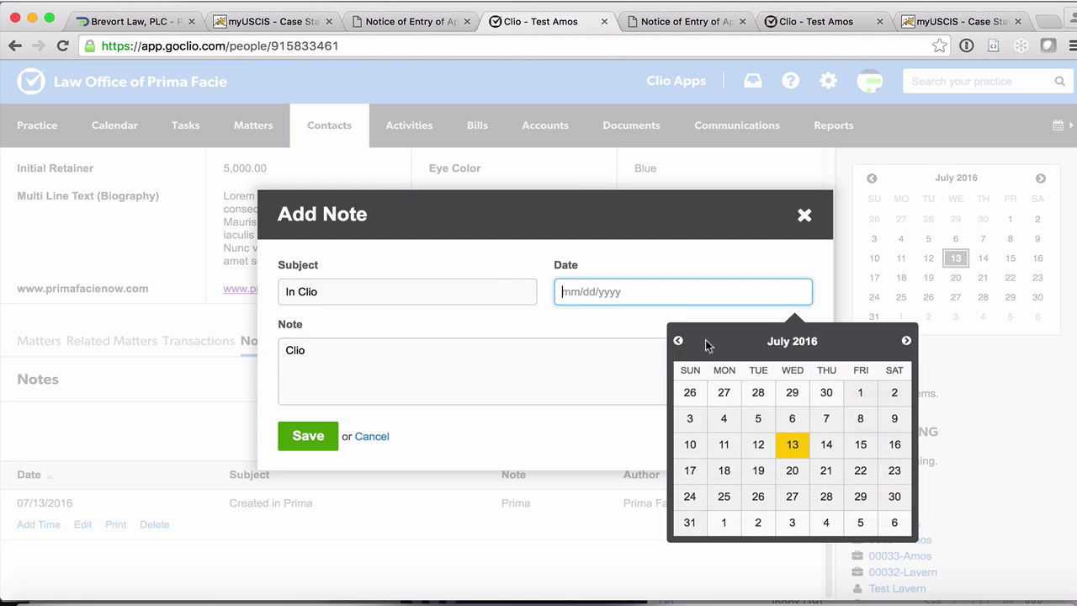
click(795, 448)
click(283, 437)
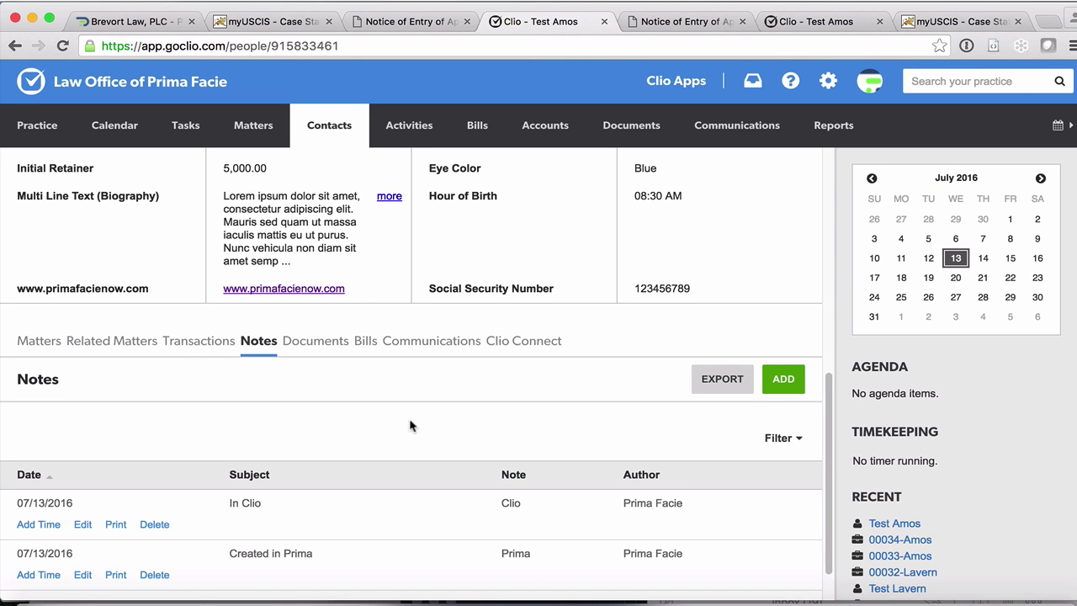
scroll(379, 455, down, 1)
Step: Reload the PrimaFacie contact, check synced notes and tasks, then list cases 00033 and 00034
click(86, 23)
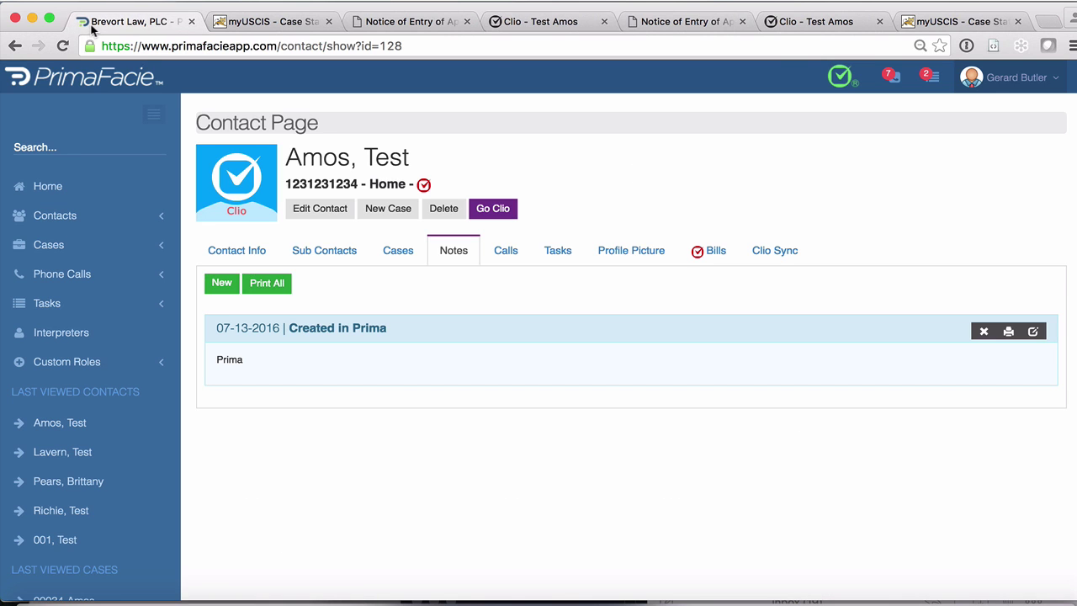
click(63, 46)
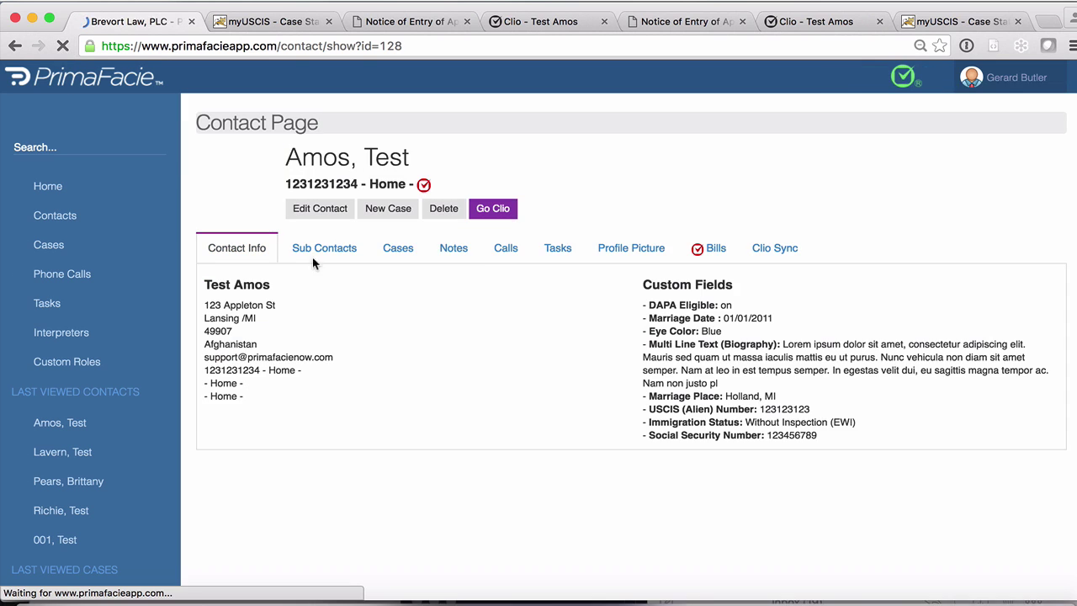
click(439, 251)
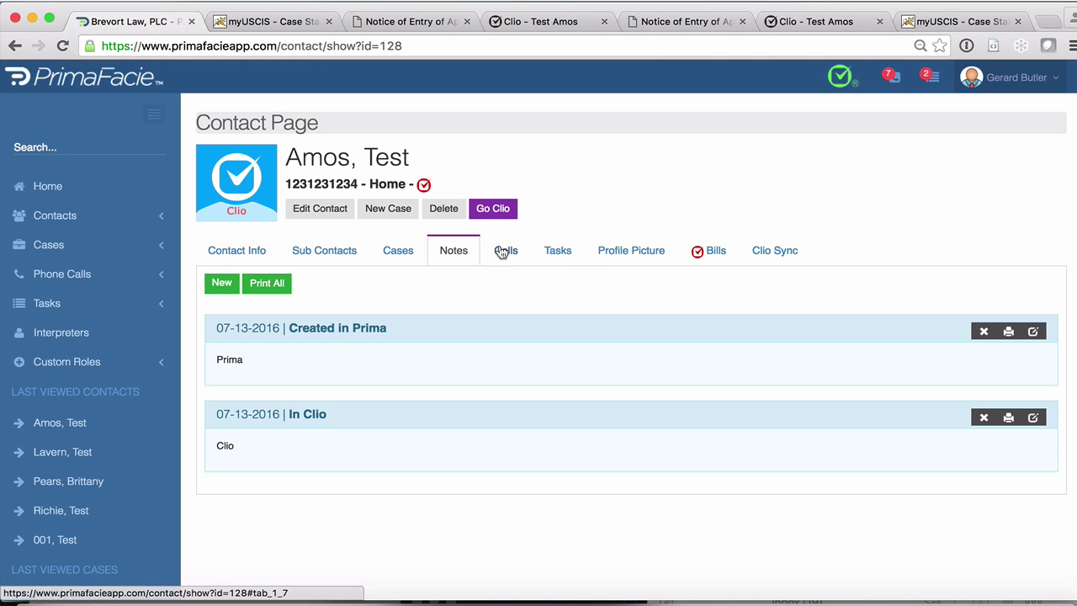
click(561, 252)
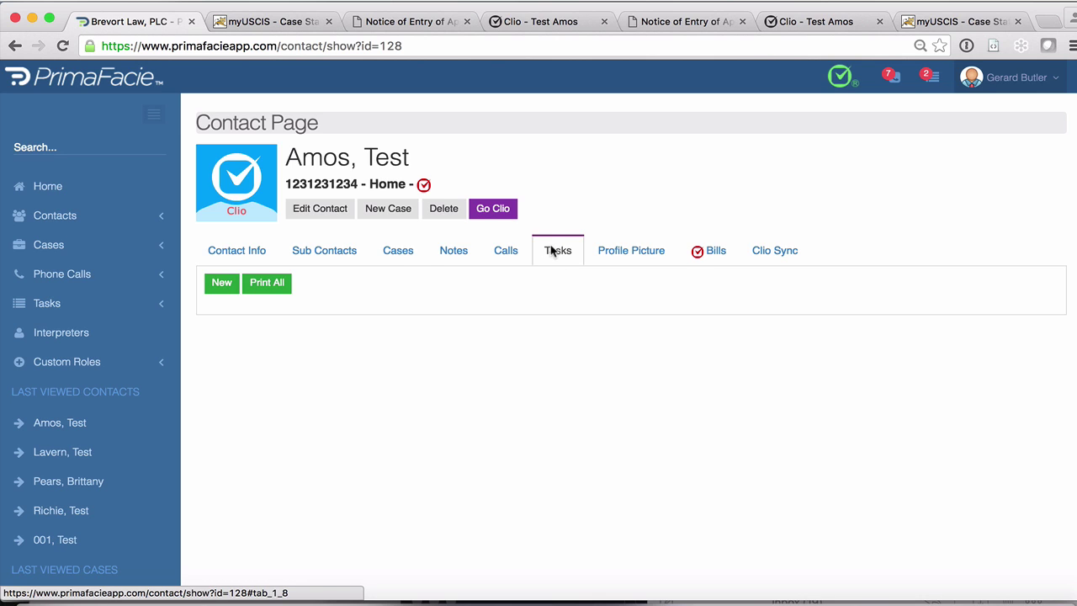
click(397, 252)
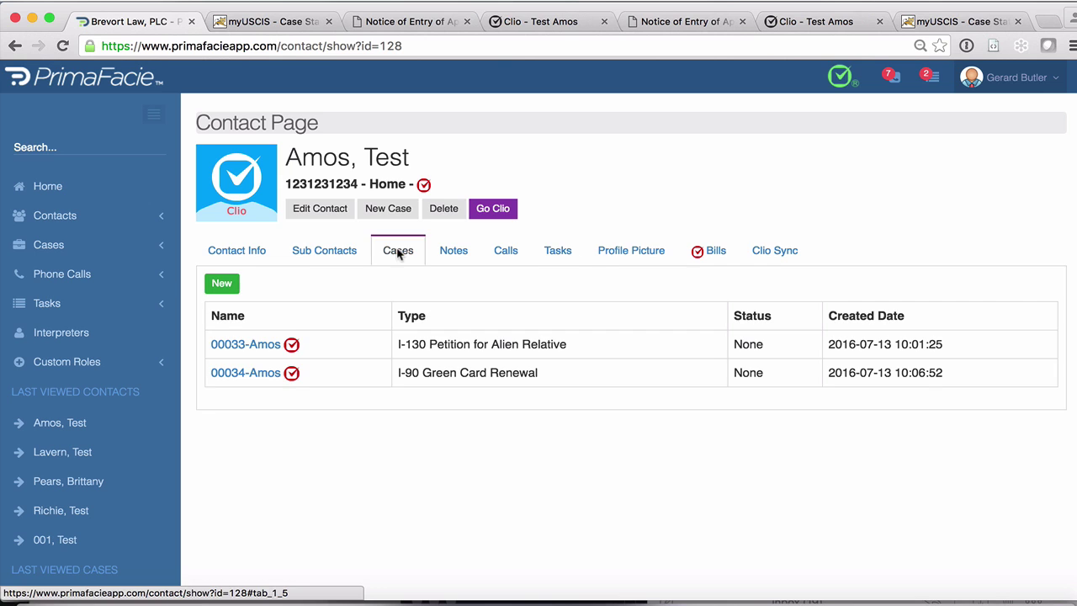
Step: On case 00033, create task 'In Prima' with body 'Prima', assigned to Clio user Prima Facie
click(261, 347)
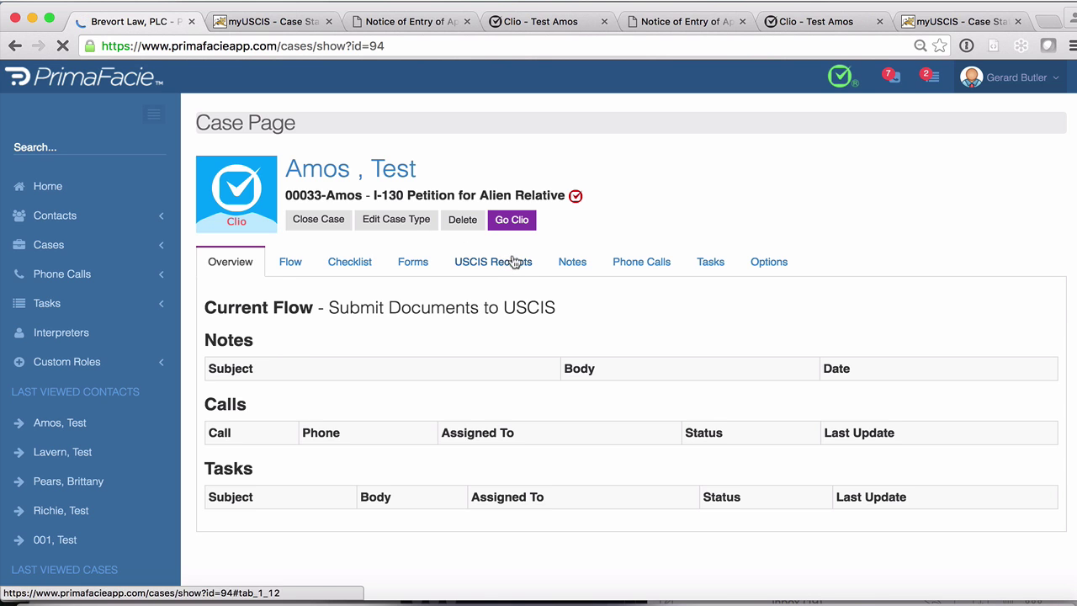
click(572, 263)
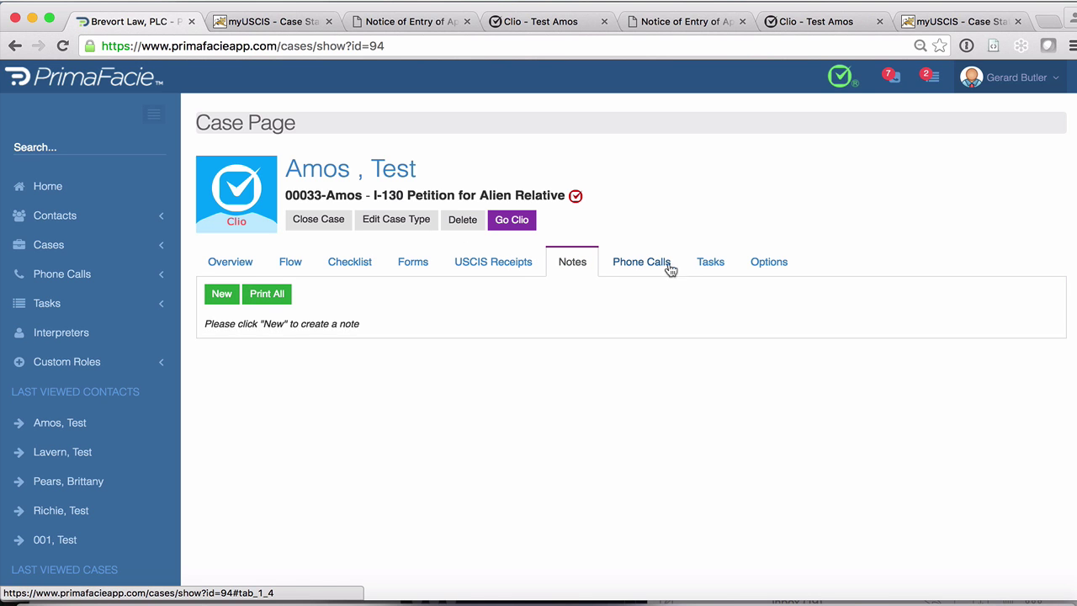
click(707, 265)
click(236, 300)
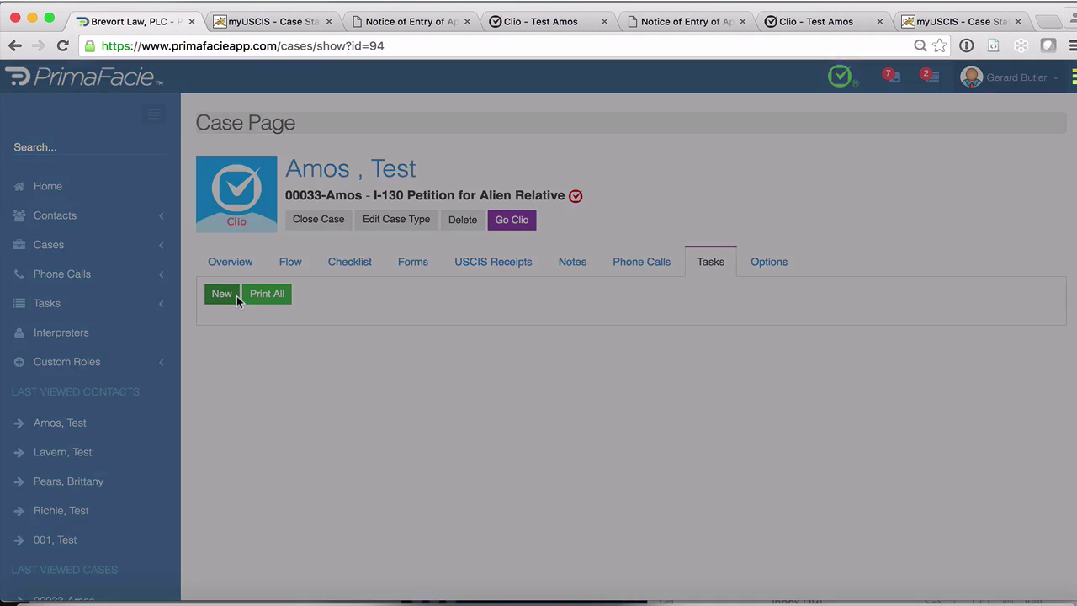
click(312, 174)
text(In )
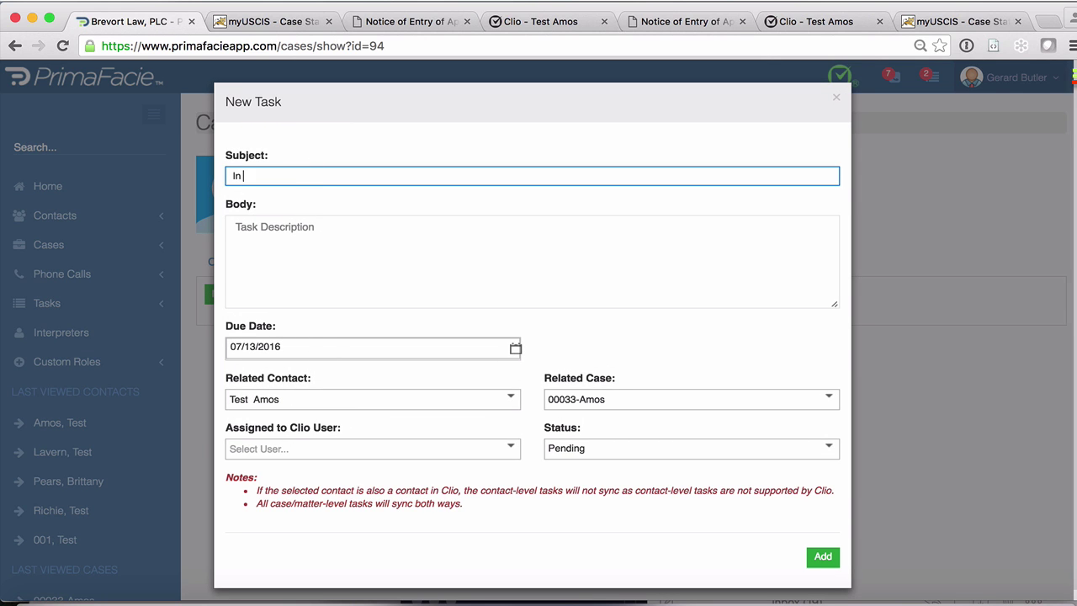
text(Prima)
key(Tab)
text(Prim)
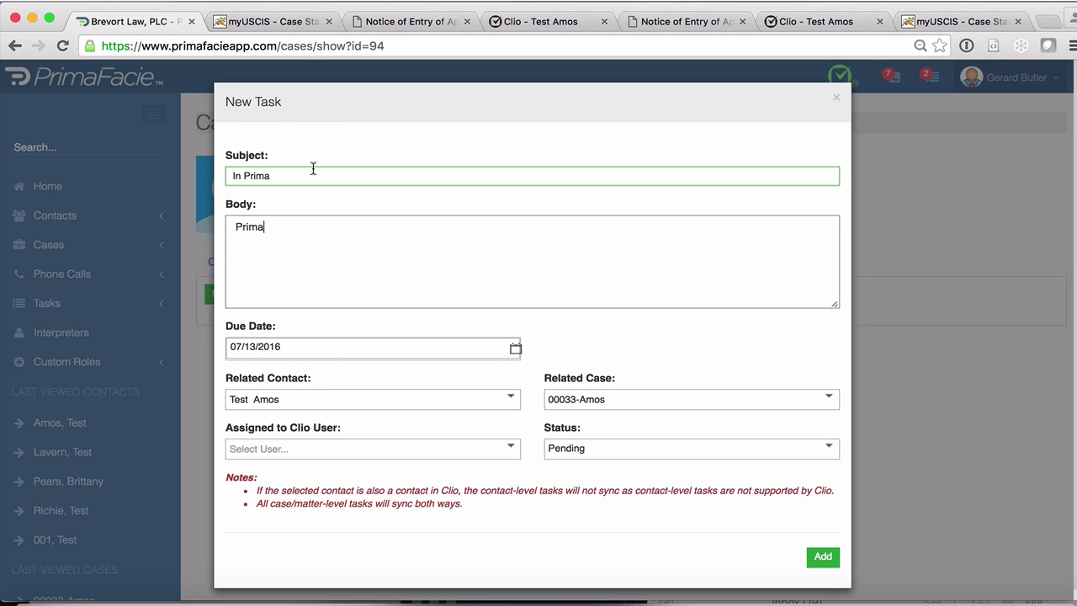
text(a)
click(510, 447)
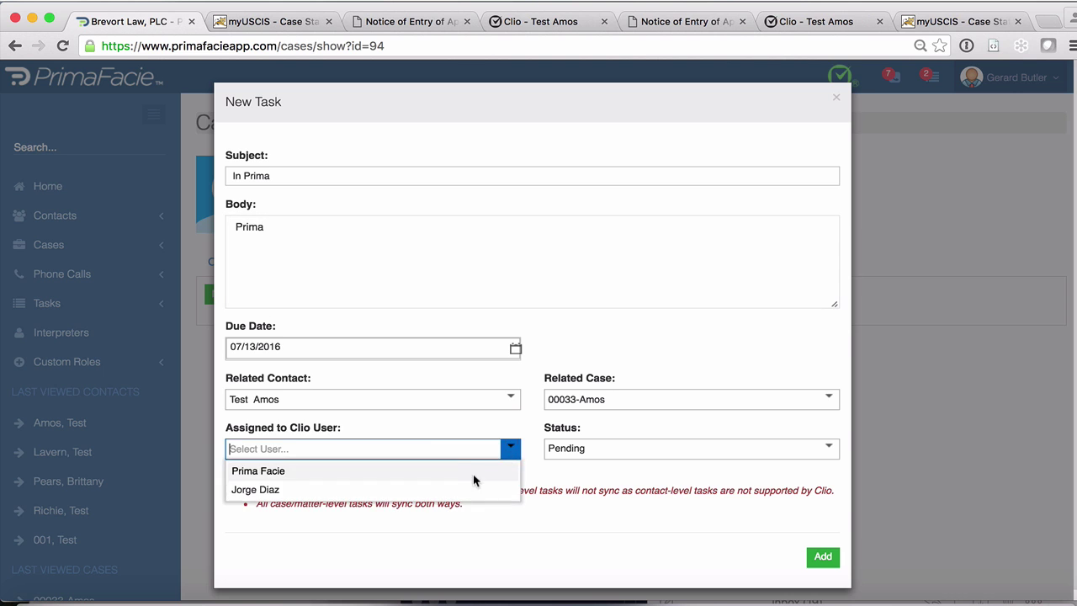
click(474, 477)
click(828, 559)
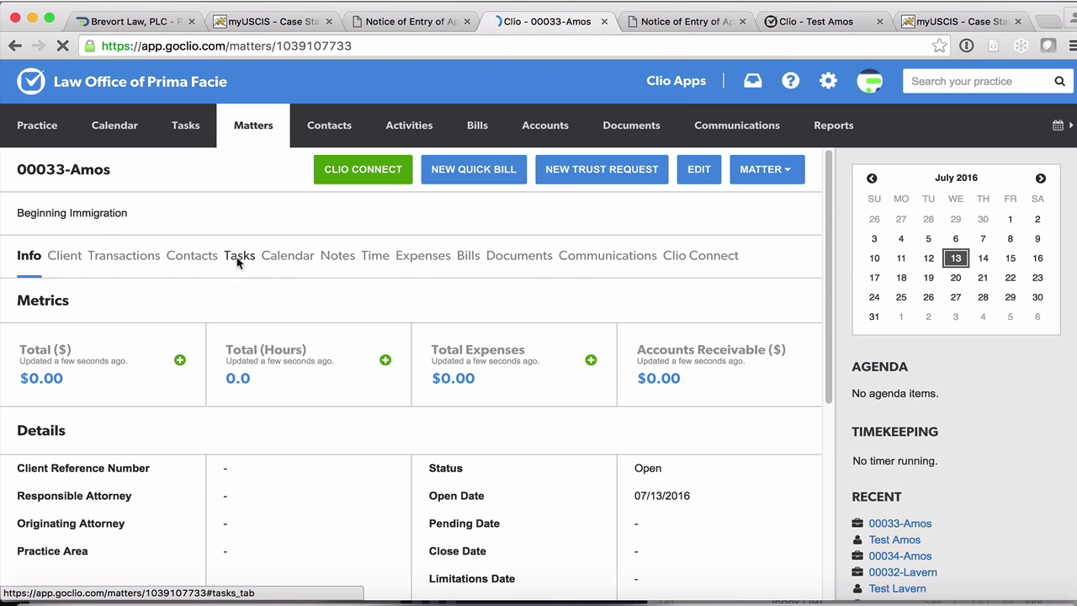
Step: Add task 'In Clio' with description 'Clio' to Clio matter 00033-Amos
click(239, 256)
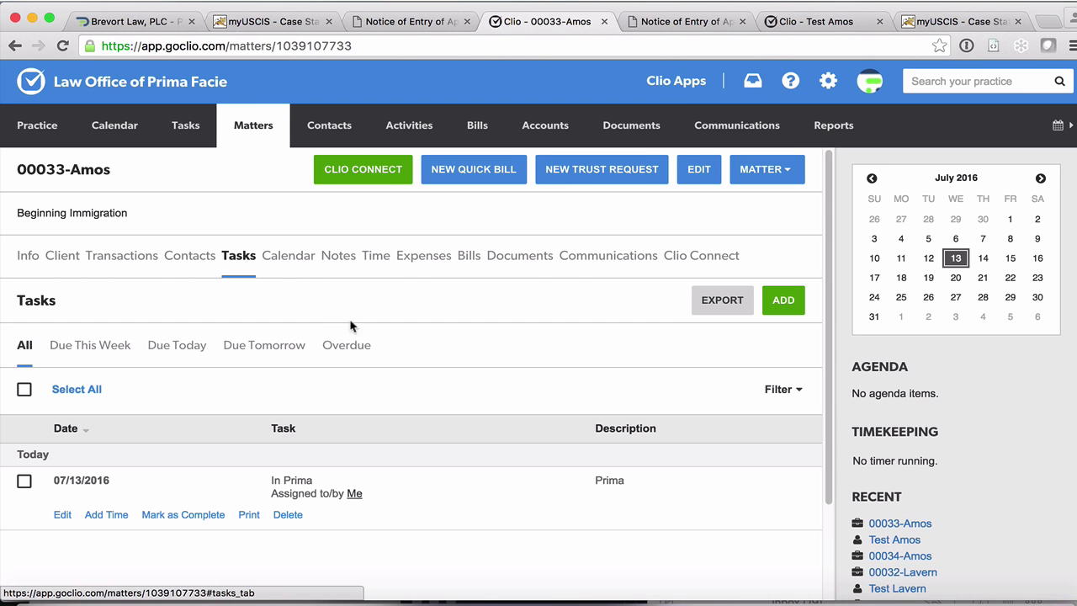
click(784, 300)
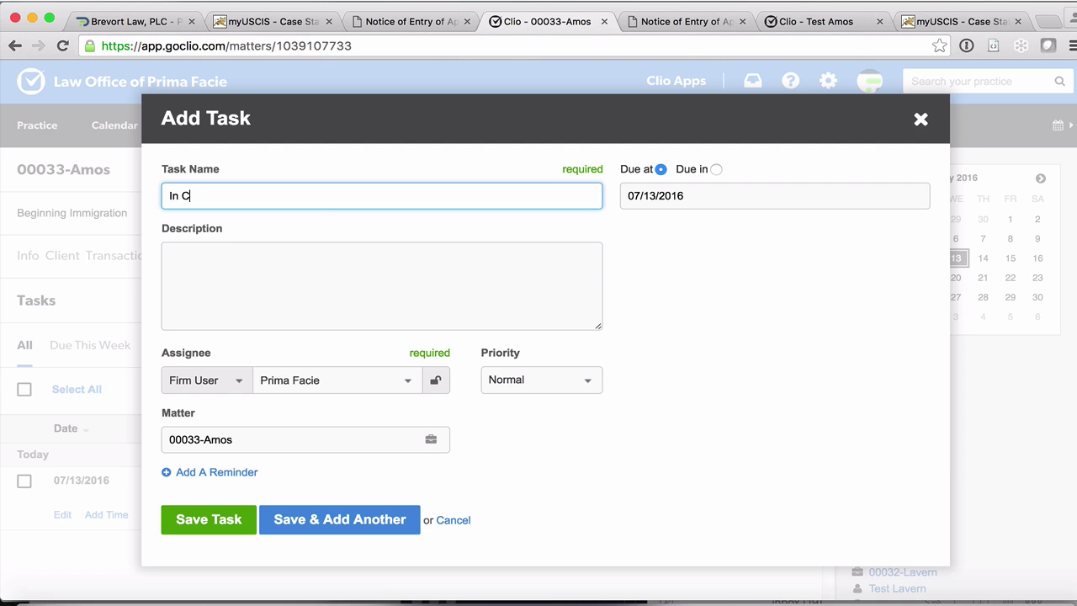
click(344, 256)
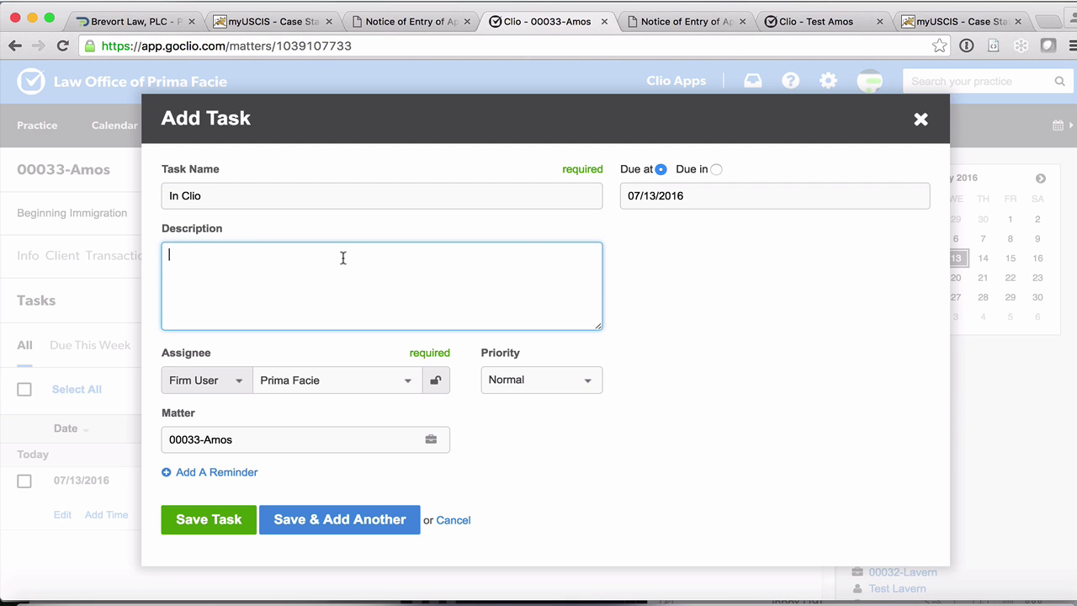
text(Clio)
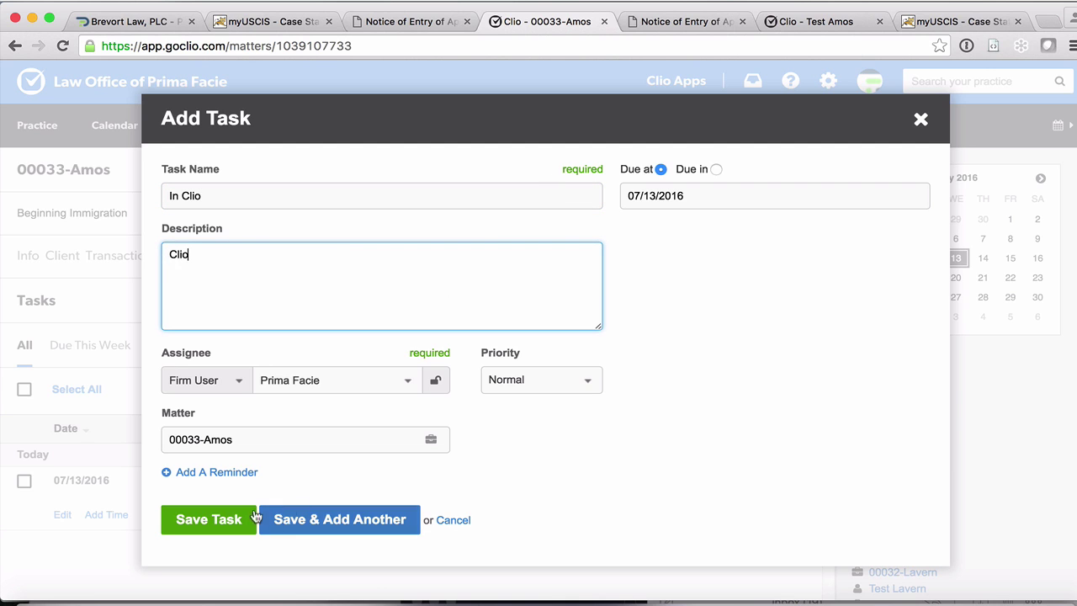
click(202, 522)
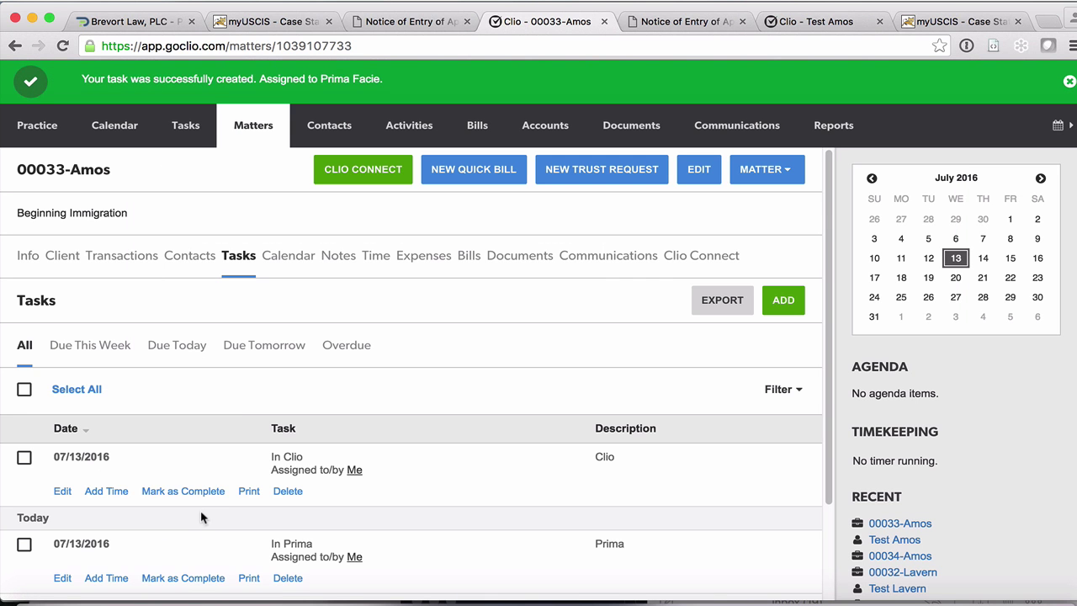
Step: Reload the I-130 case in PrimaFacie and check its Tasks for the synced IN CLIO task
click(122, 22)
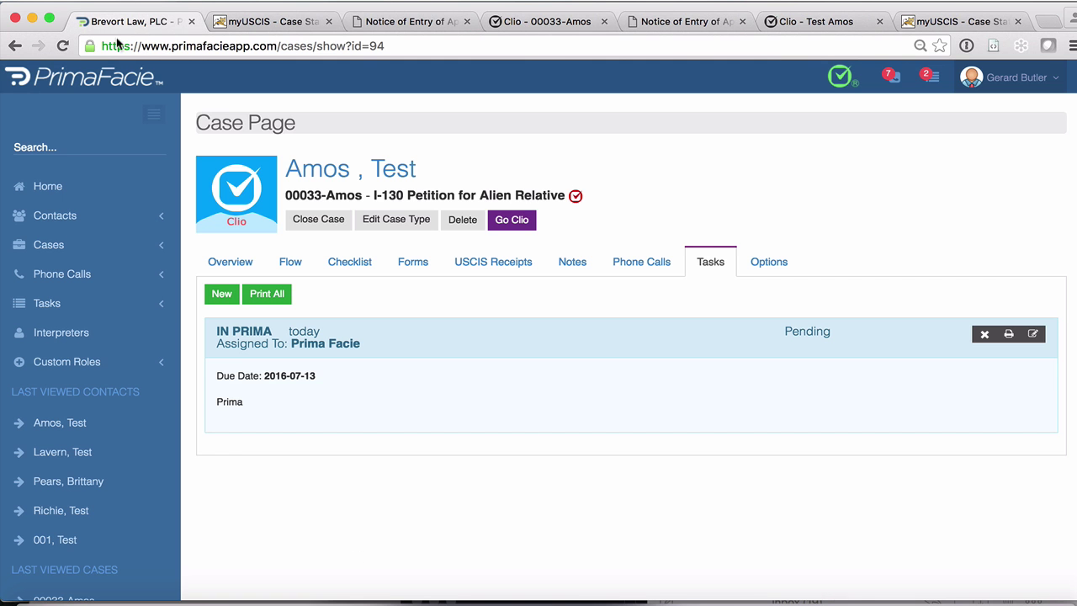
click(67, 45)
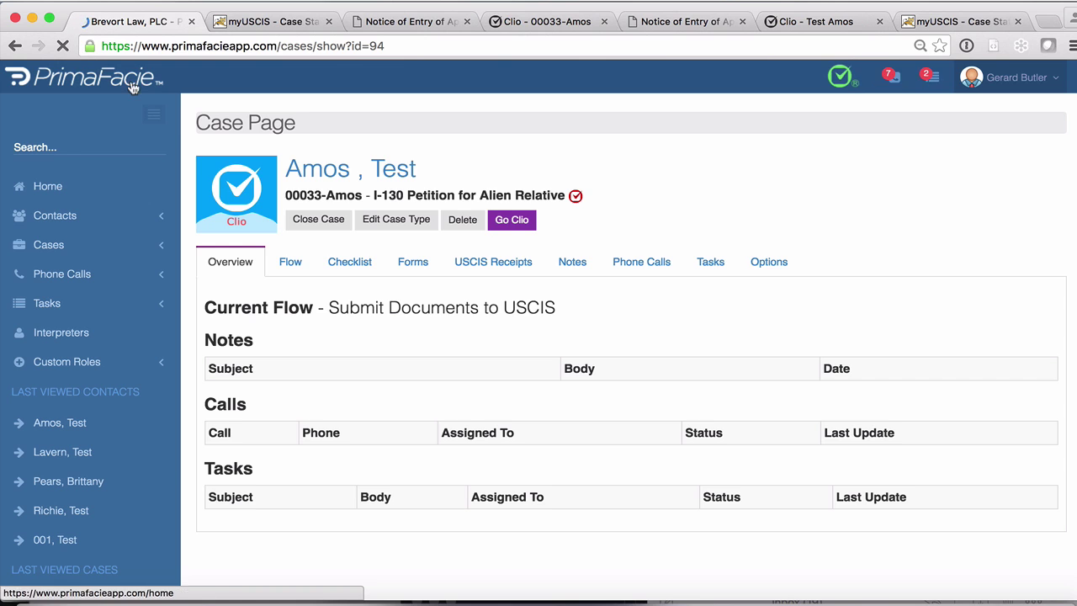
click(711, 262)
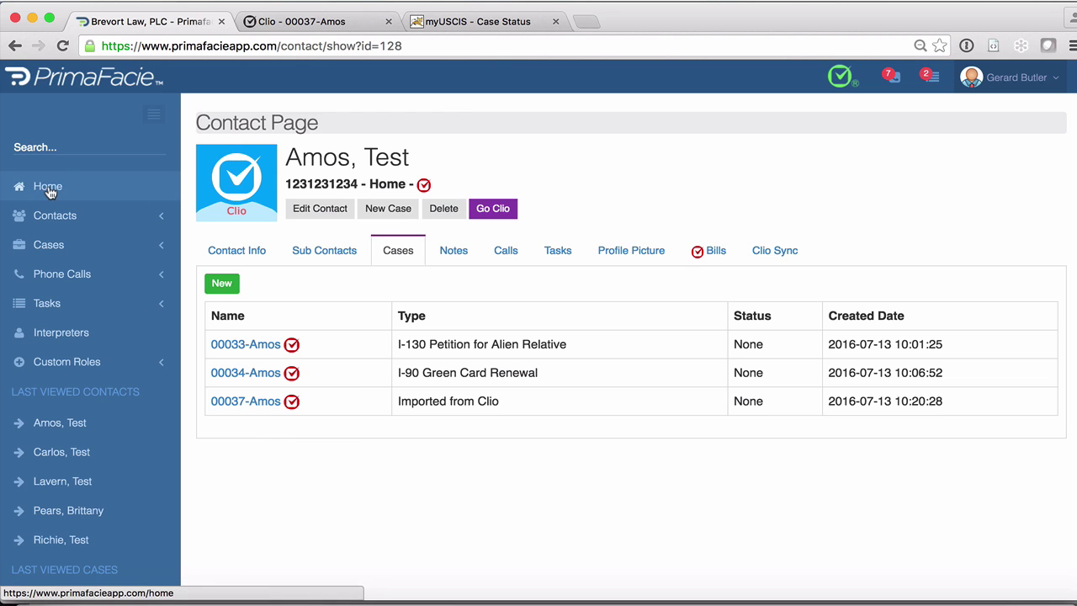
Step: On the home dashboard, highlight the Priority Dates - Filing and Final Action headings
click(52, 190)
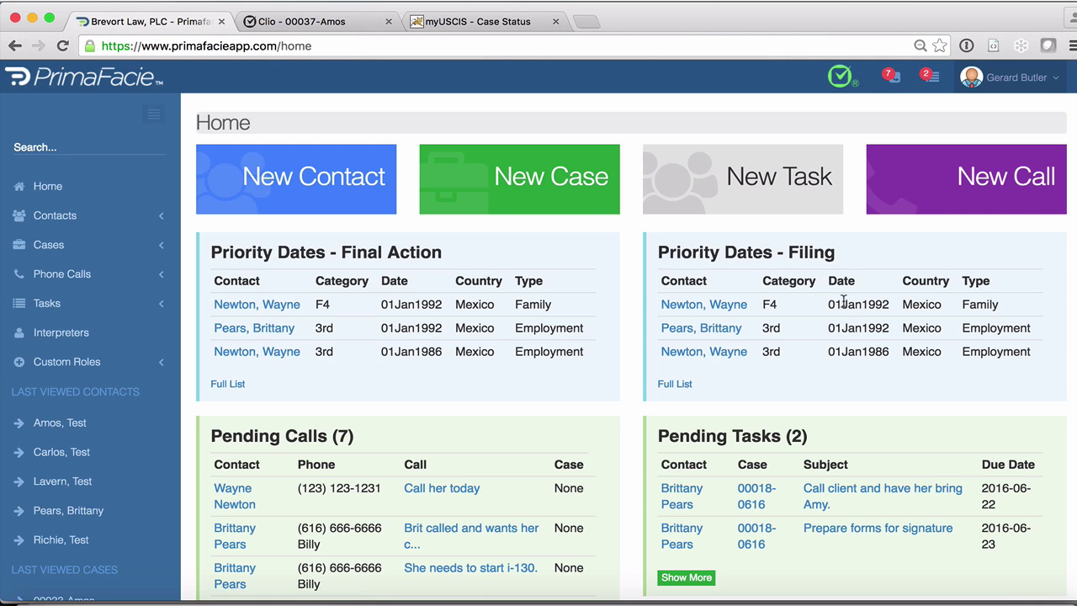
drag(839, 251, 655, 251)
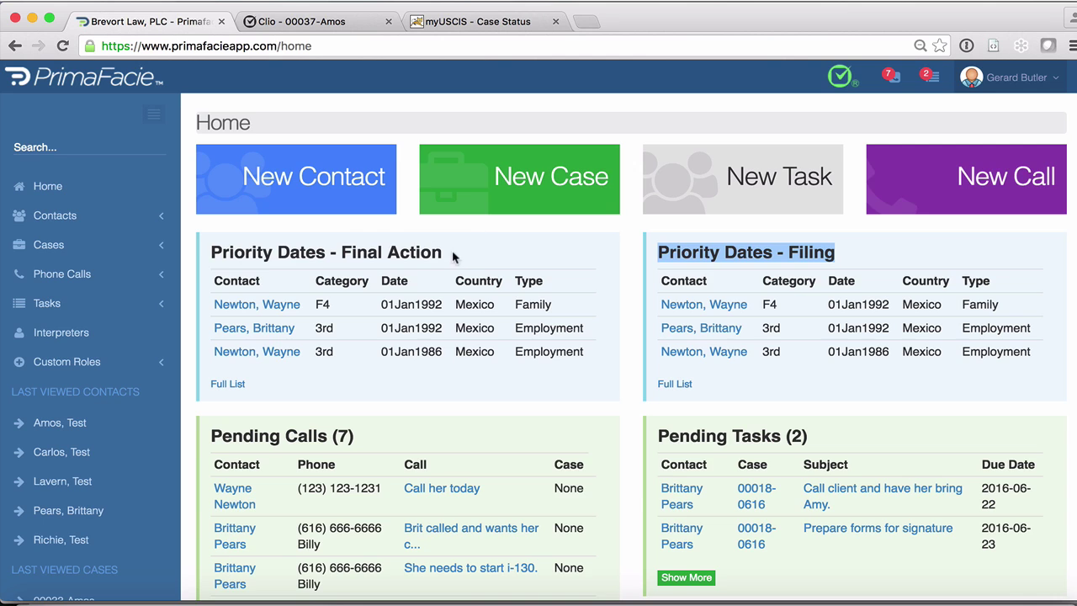
drag(453, 256, 194, 255)
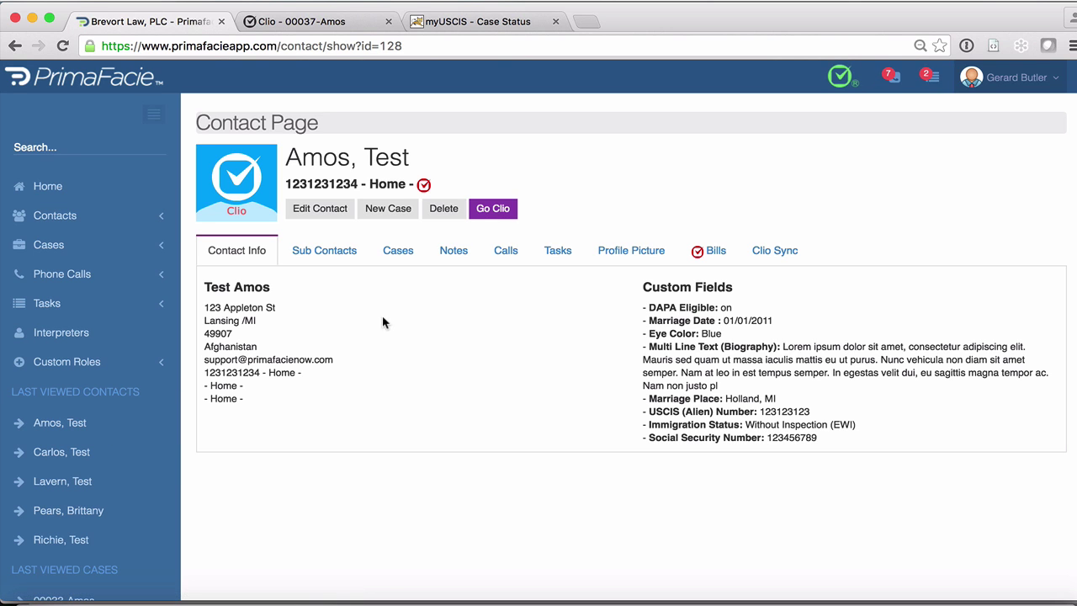
click(402, 253)
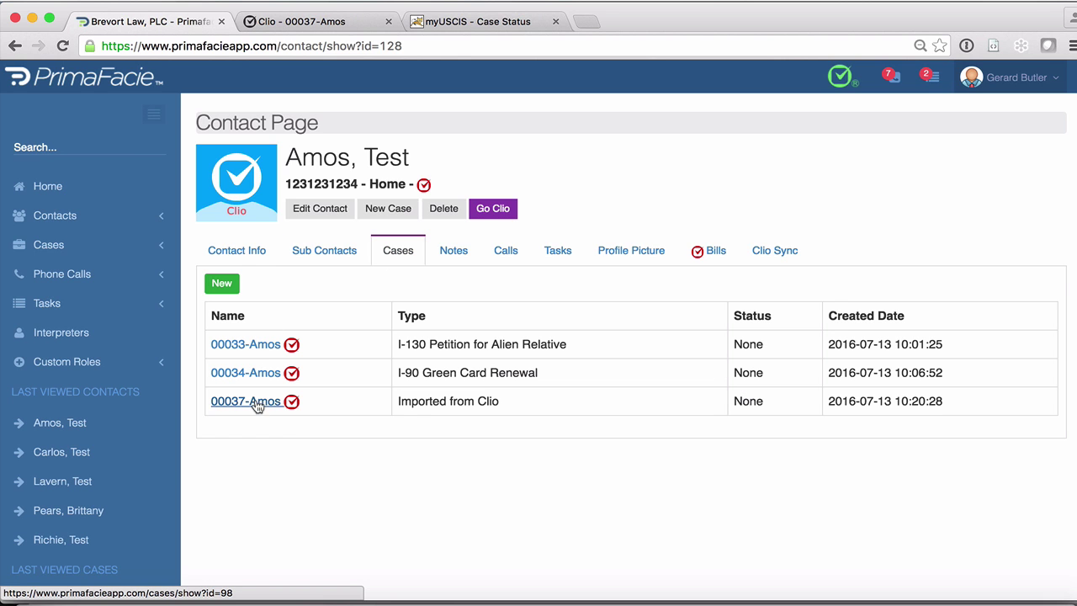
click(257, 375)
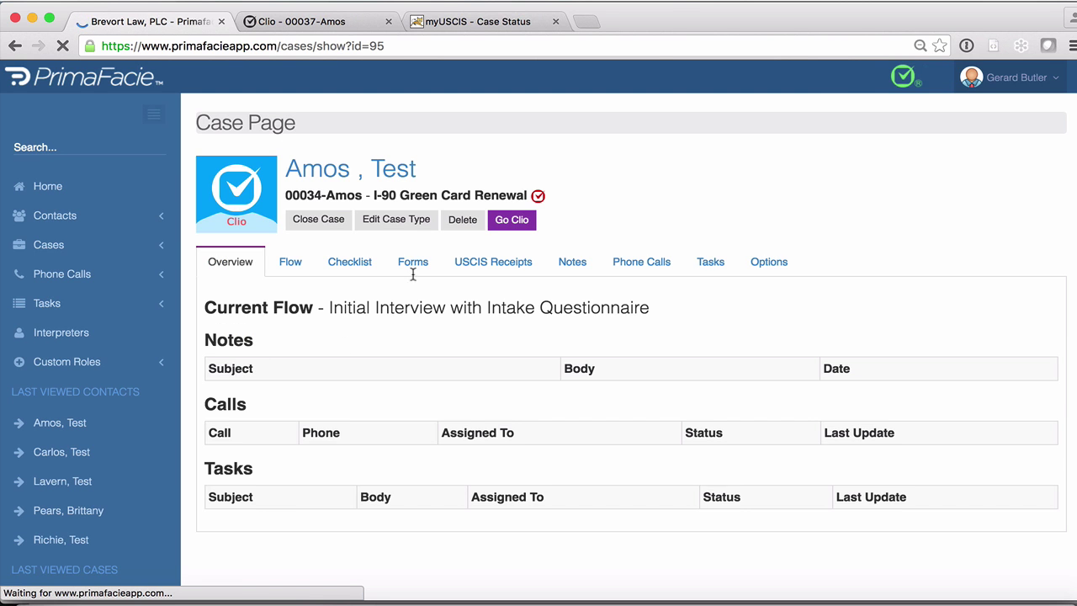
click(412, 263)
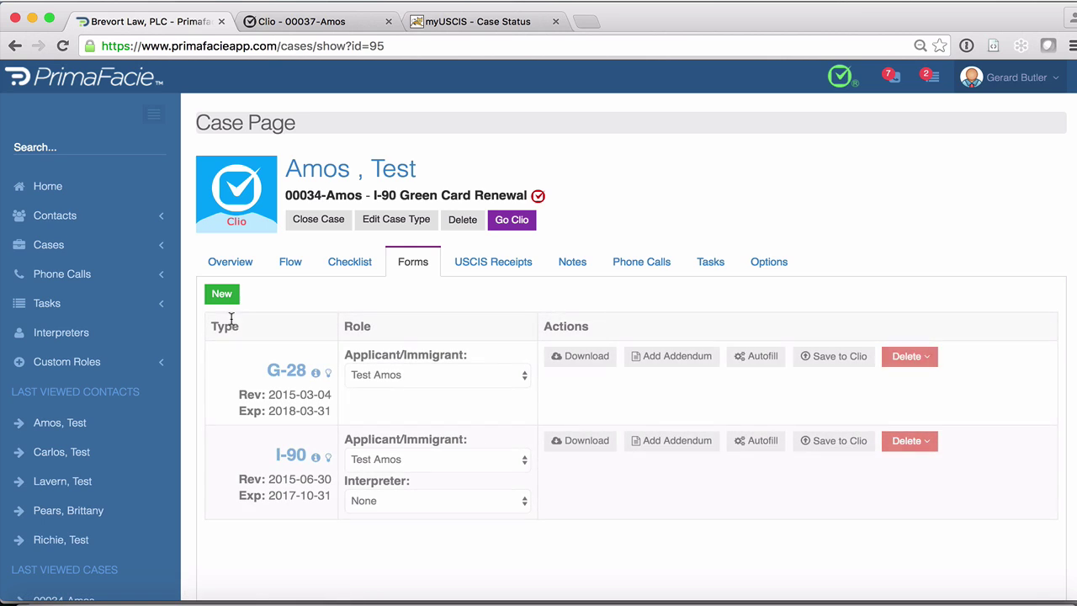
click(286, 371)
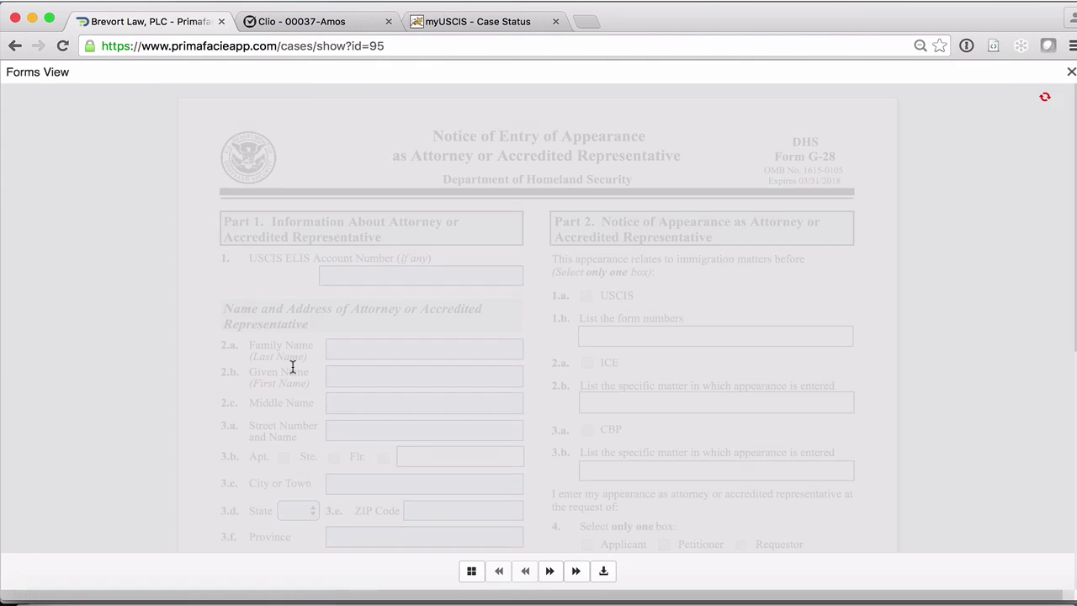